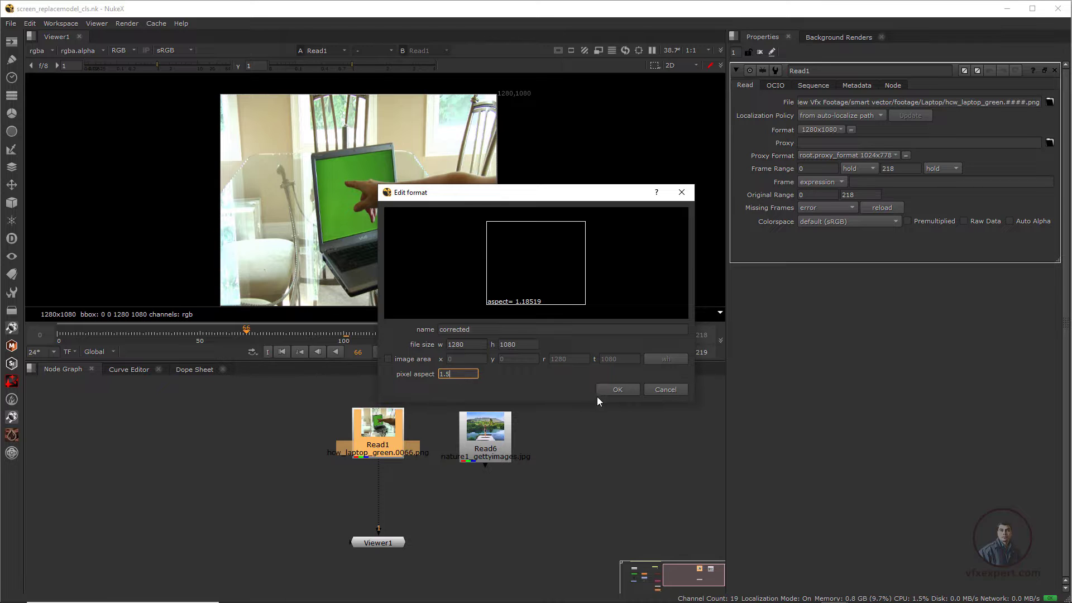
# Apply the 1280x1080 format named corrected with pixel aspect 1.5 to the laptop footage and play it from the first frame.
pyautogui.click(613, 391)
pyautogui.press('f')
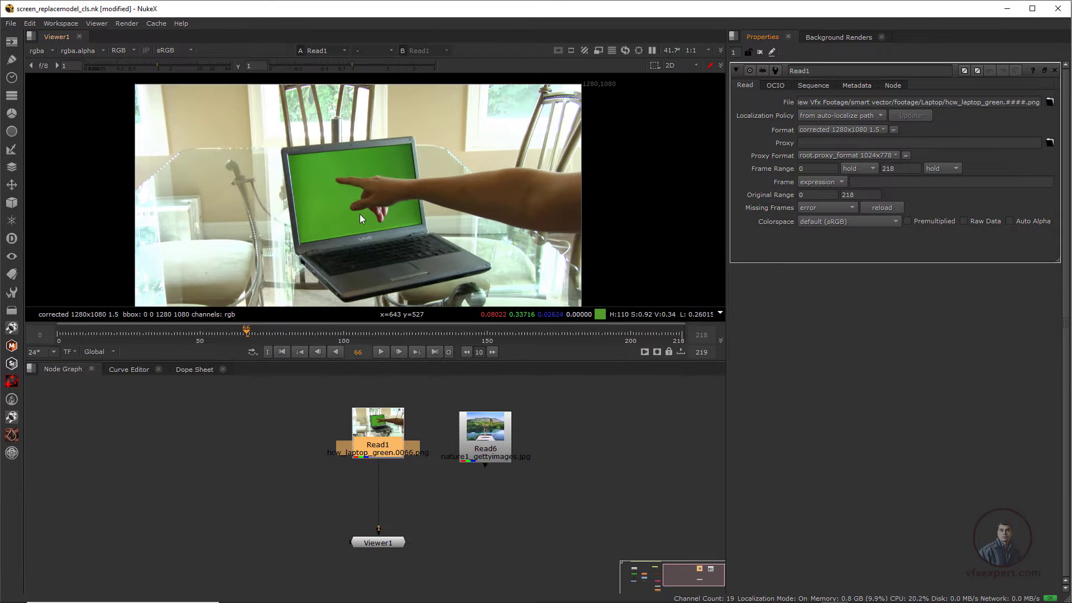
pyautogui.scroll(-3, 359, 213)
pyautogui.scroll(2, 387, 230)
pyautogui.click(281, 351)
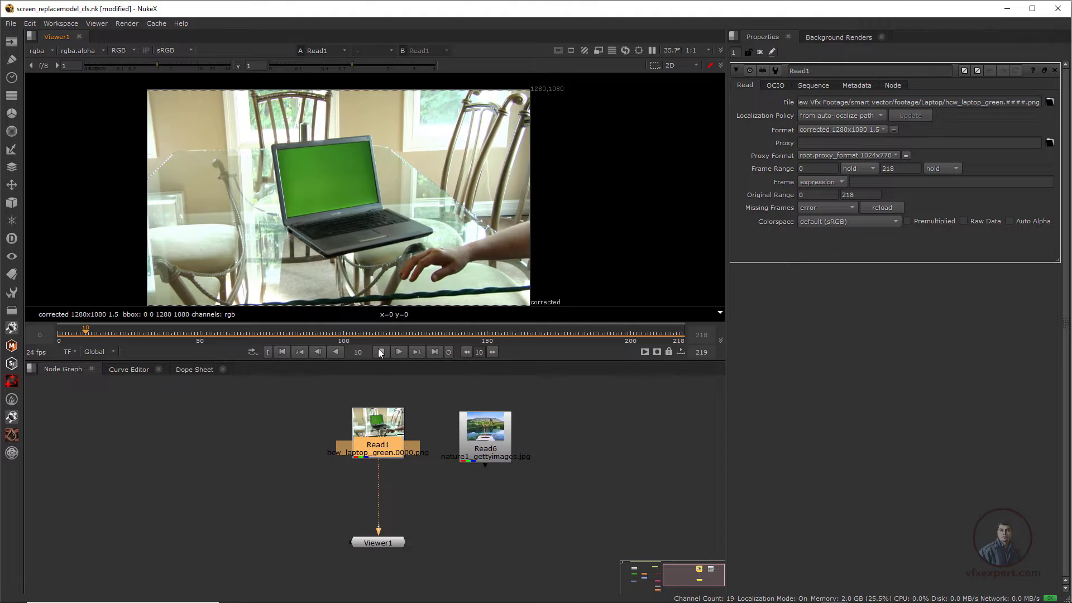
pyautogui.click(380, 352)
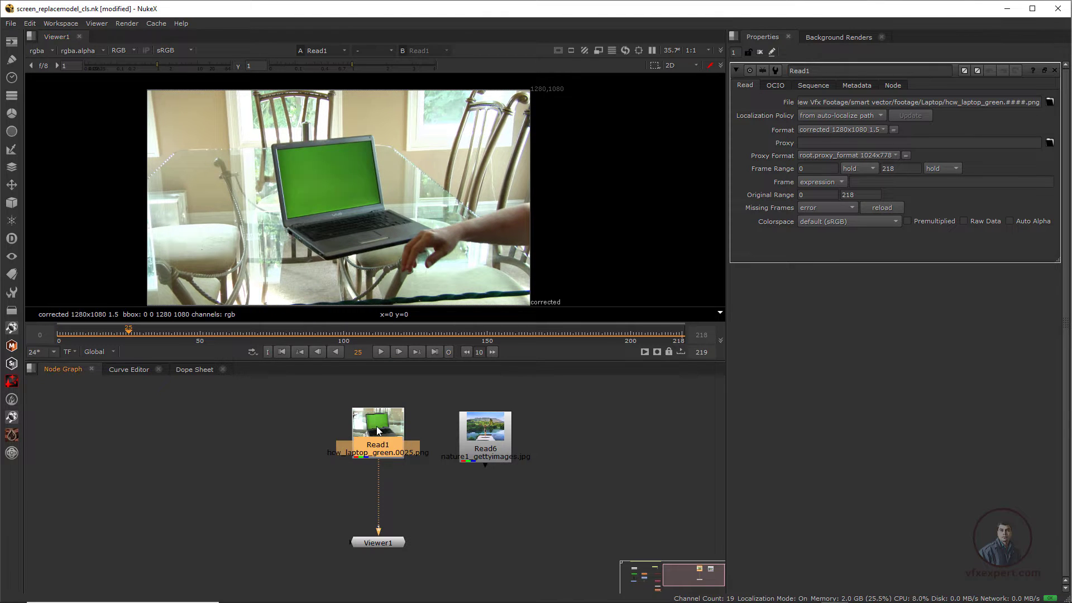
# Add a CameraTracker node after Read1 and enable Preview Features and Refine Feature Locations for it.
pyautogui.press('Tab')
pyautogui.write('came')
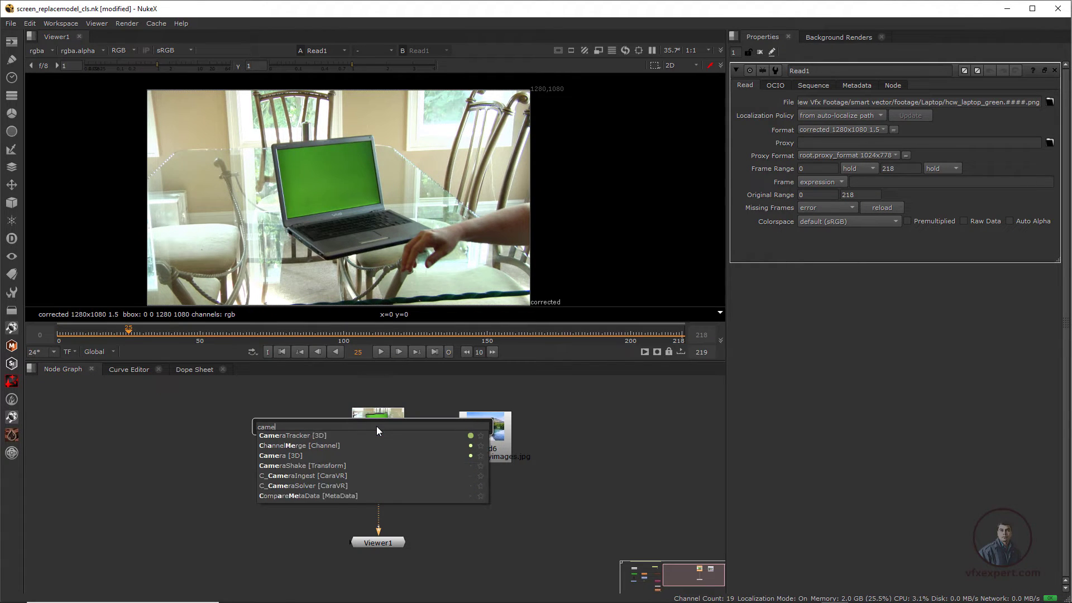
pyautogui.write('ra')
pyautogui.click(312, 445)
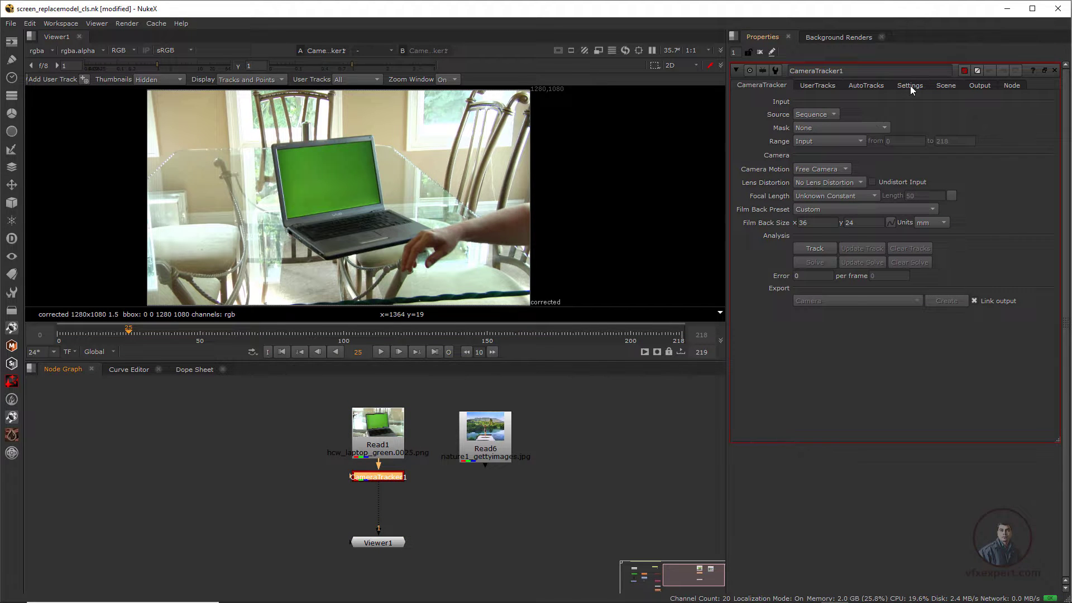
pyautogui.click(910, 87)
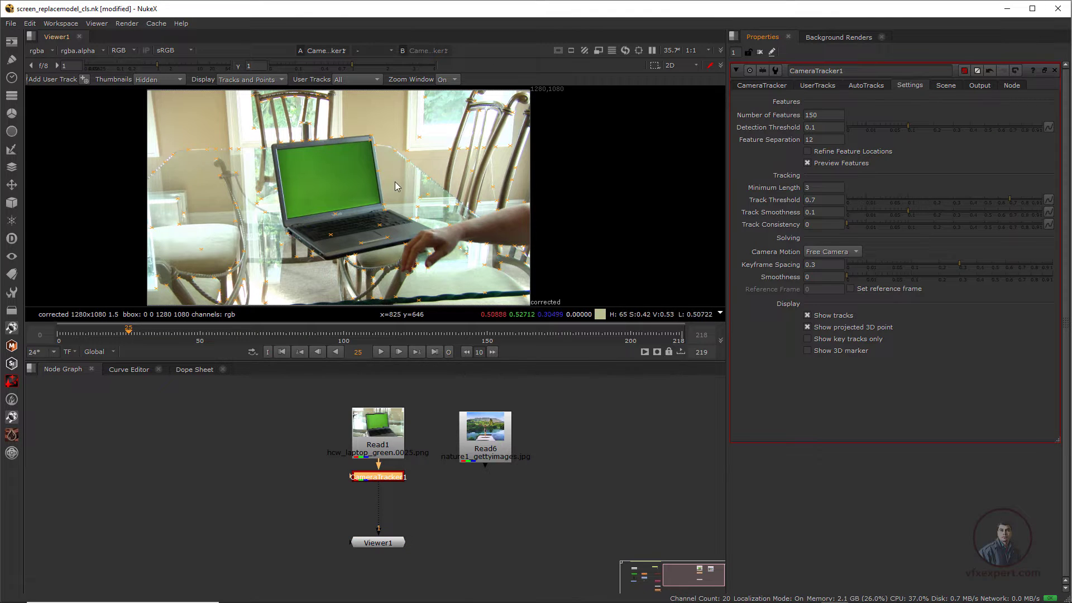
pyautogui.click(808, 152)
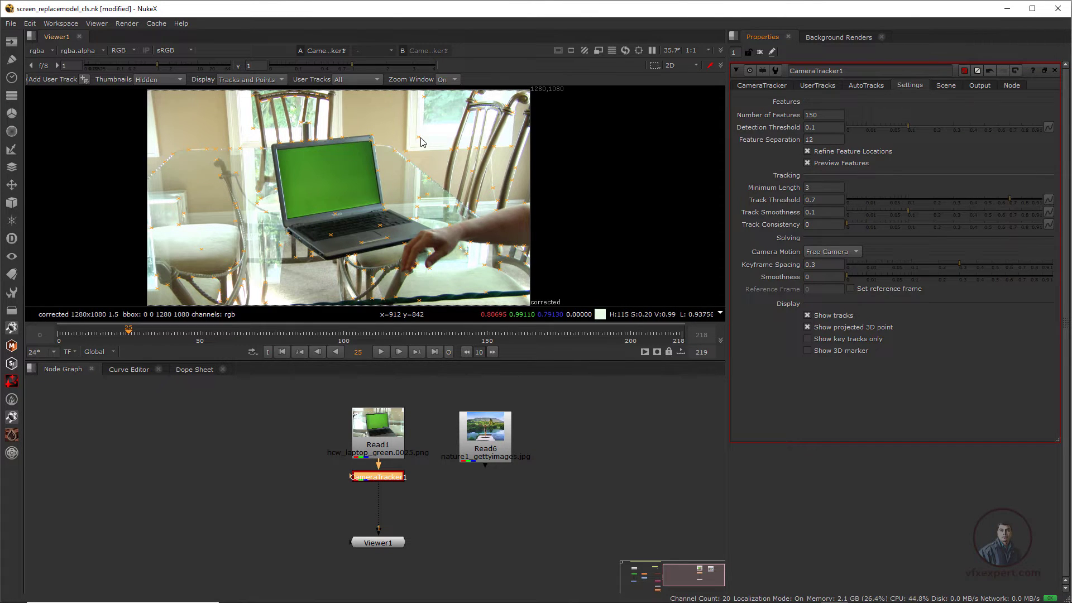
# Track the features through the laptop footage and solve the camera.
pyautogui.click(759, 87)
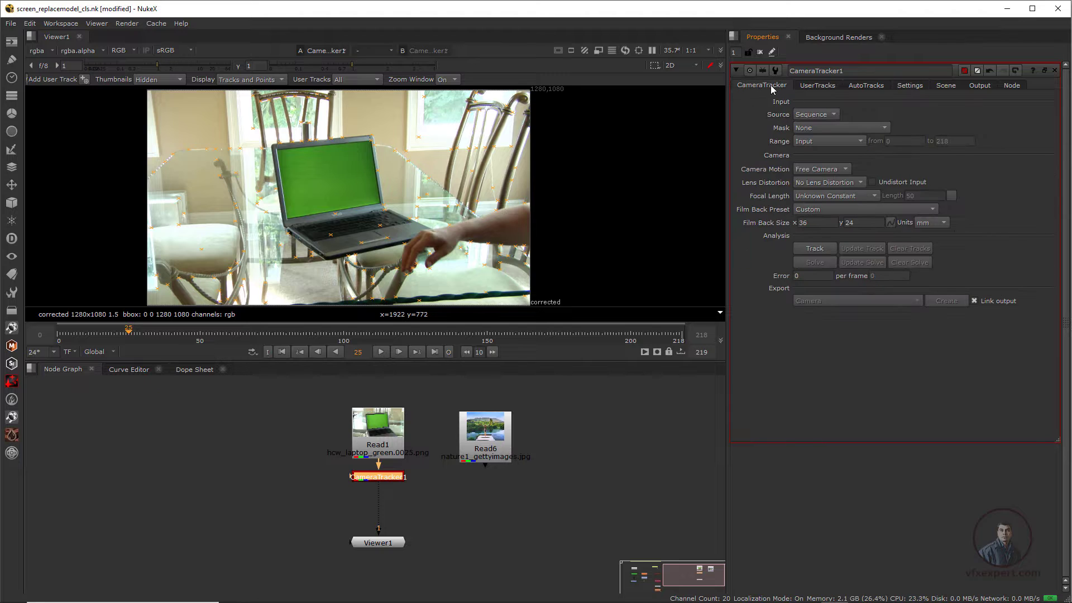
pyautogui.click(814, 249)
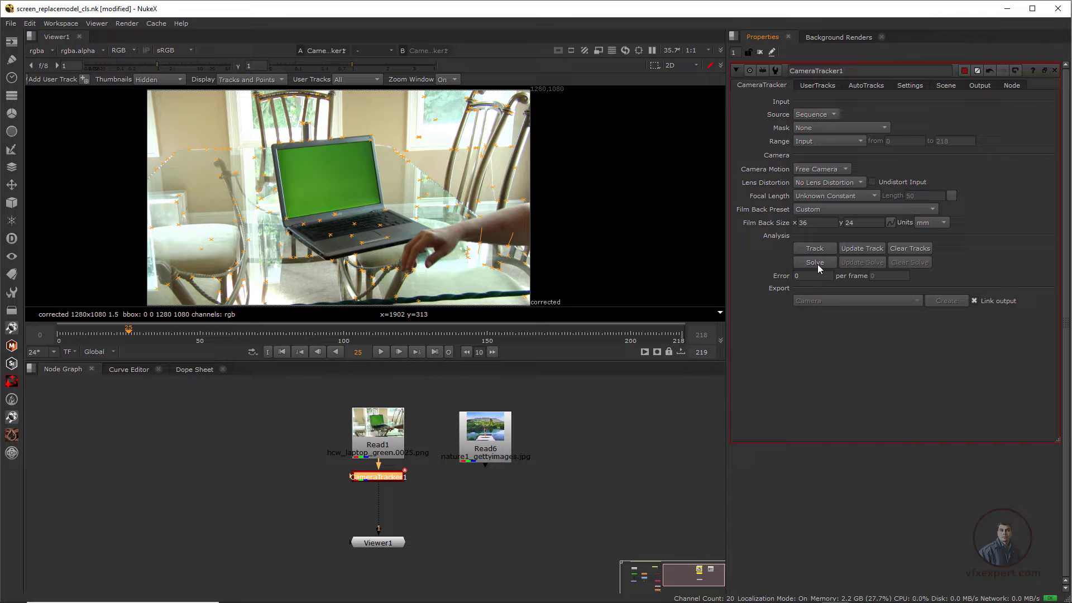
pyautogui.click(818, 264)
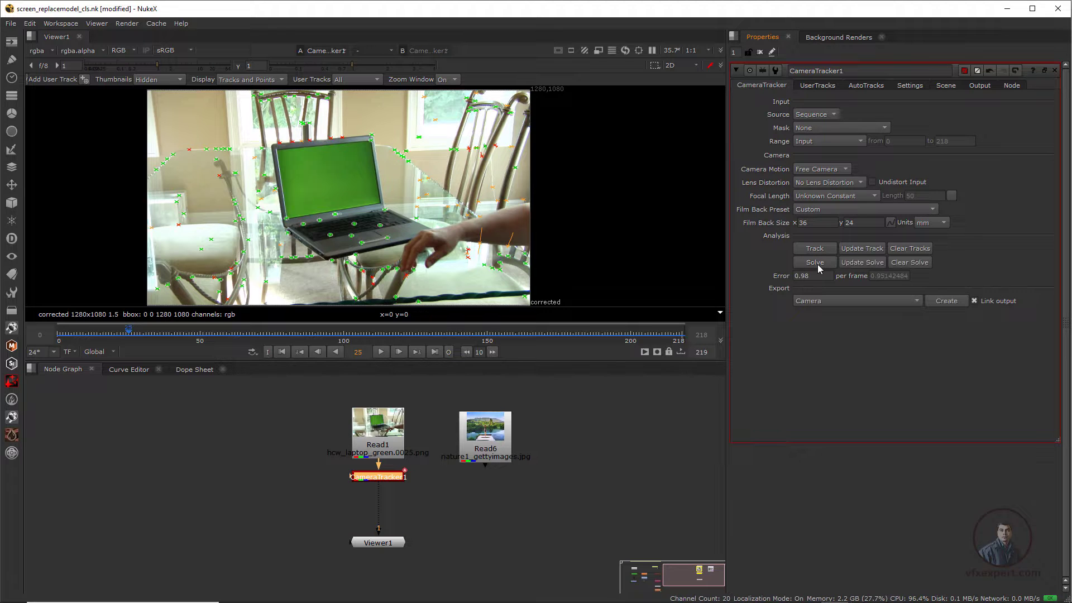
pyautogui.moveTo(813, 277); pyautogui.dragTo(767, 275)
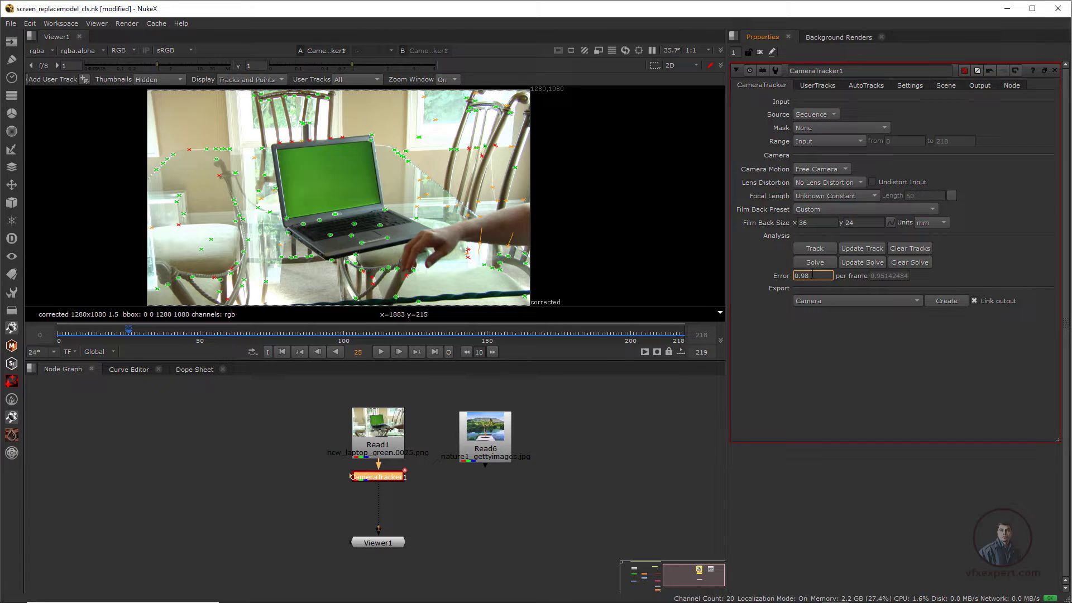
# Set the auto-track limits to Min Length 10, Max Track Error 2 and Max Error 3.
pyautogui.click(868, 87)
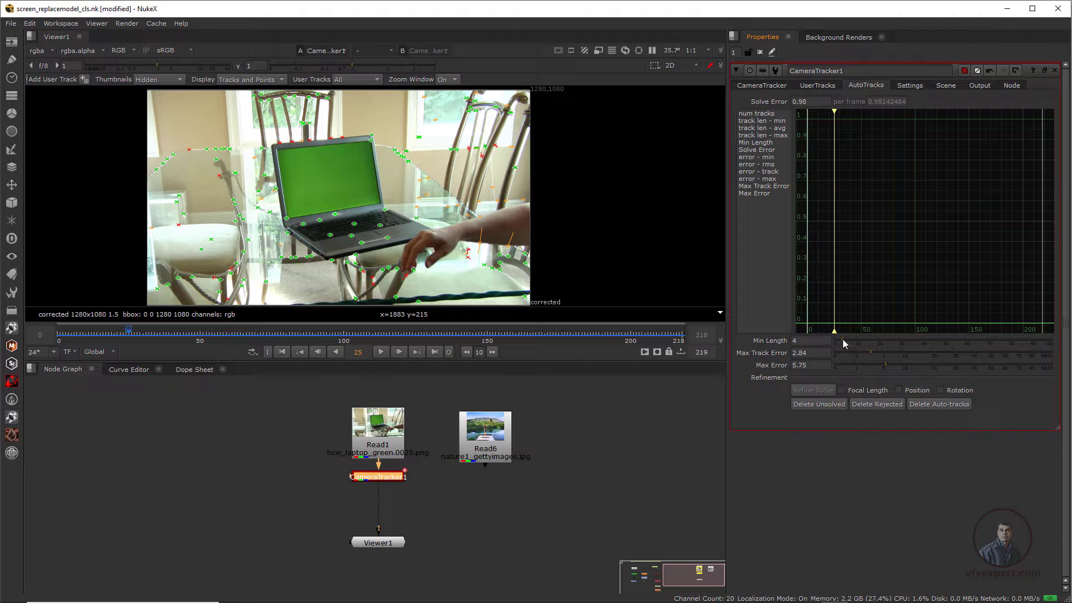
pyautogui.moveTo(843, 343); pyautogui.dragTo(856, 347)
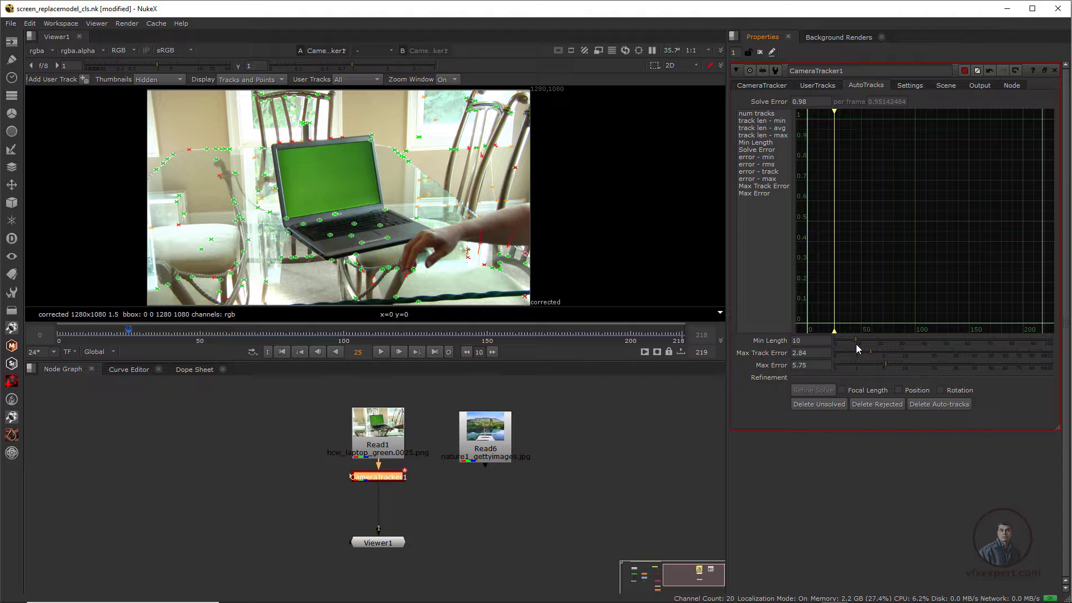
pyautogui.click(814, 353)
pyautogui.press('Tab')
# Permanently delete the unsolved tracks and the rejected tracks.
pyautogui.click(819, 406)
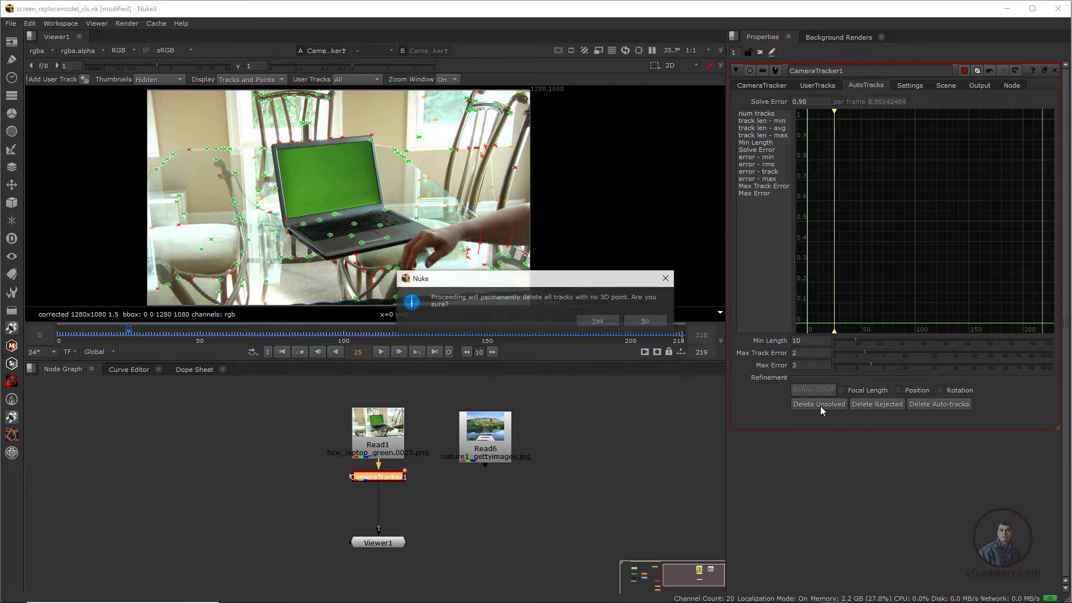
pyautogui.press('Return')
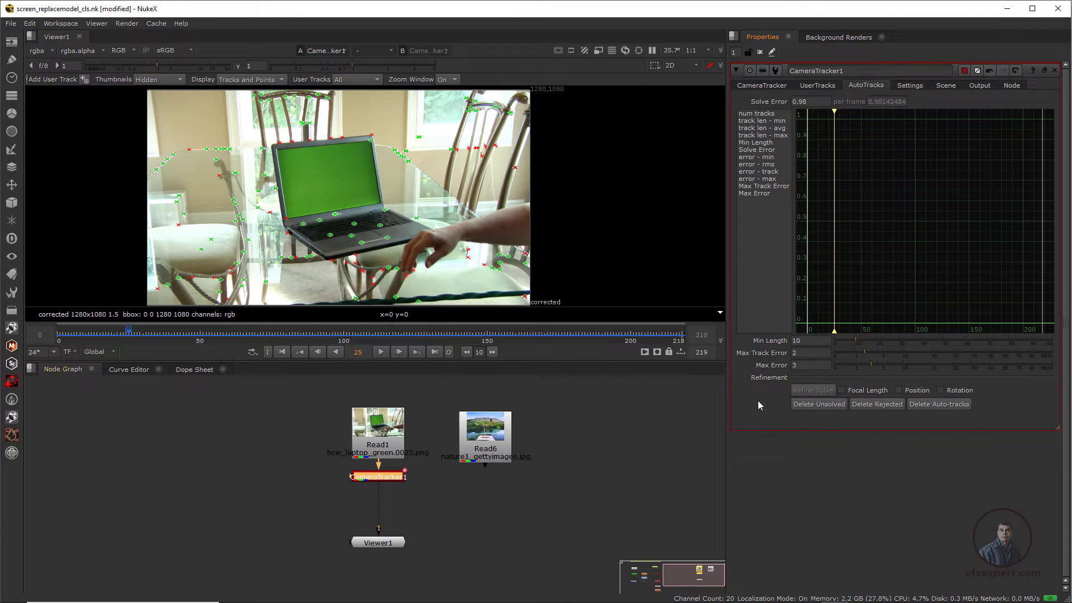
pyautogui.click(860, 405)
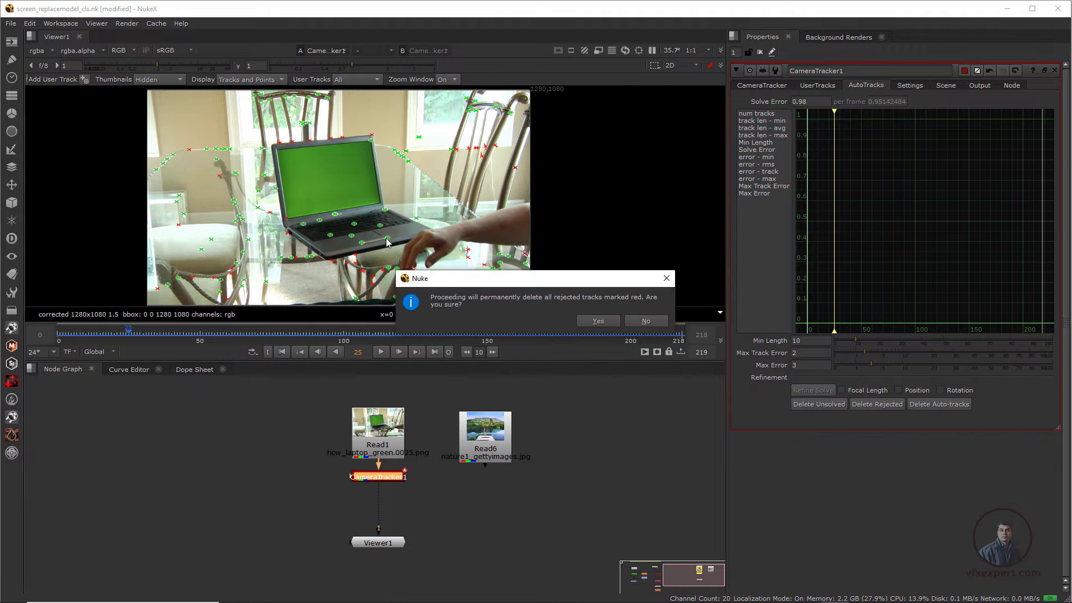
pyautogui.click(594, 321)
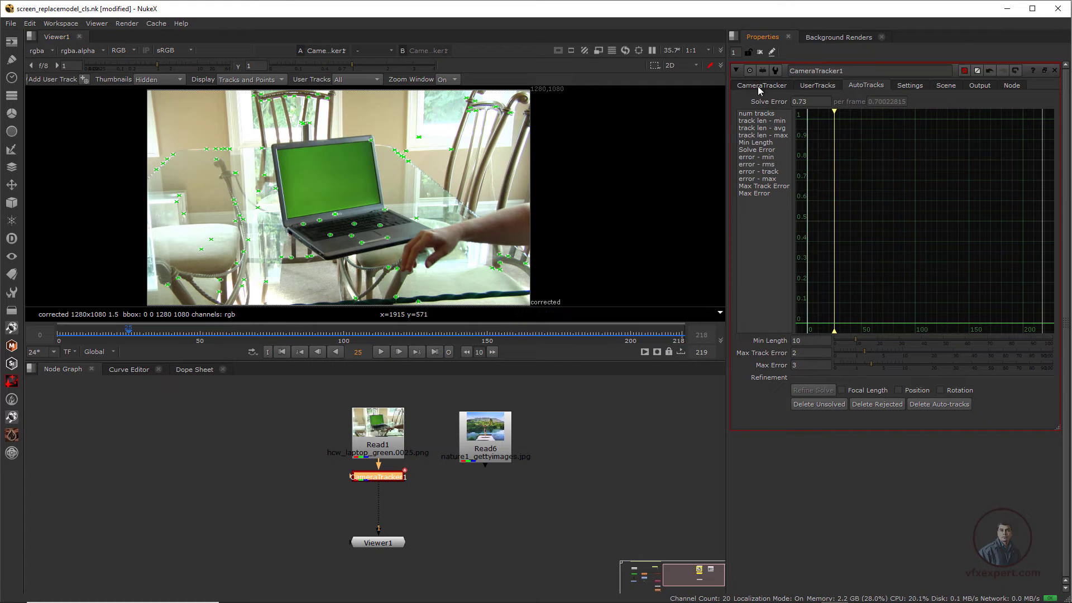
# Update the camera solve over frames 0-218 and play the footage to check the remaining tracks.
pyautogui.click(760, 87)
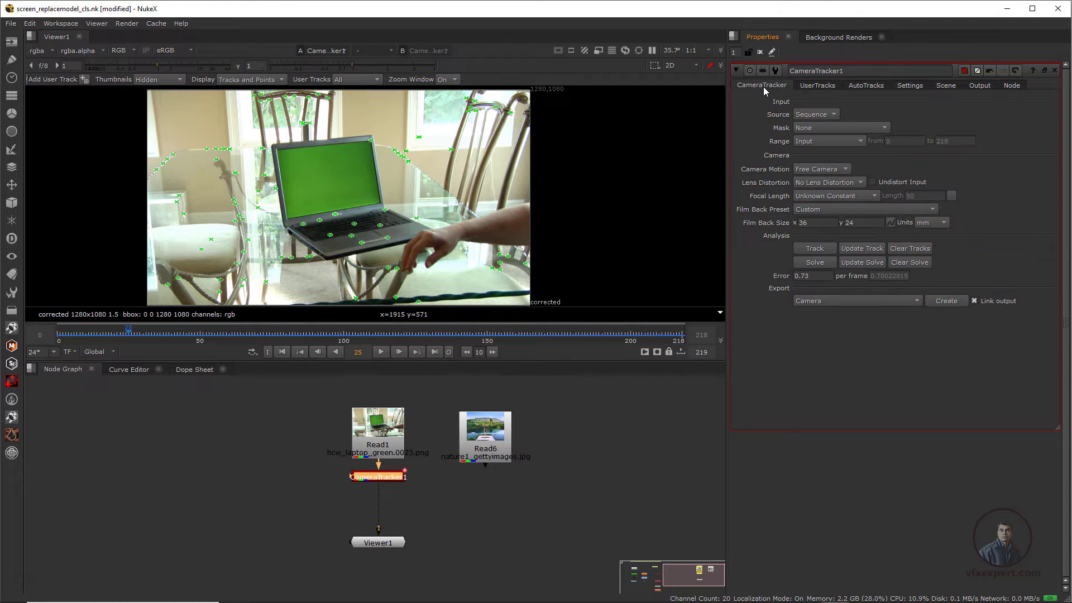
pyautogui.click(863, 262)
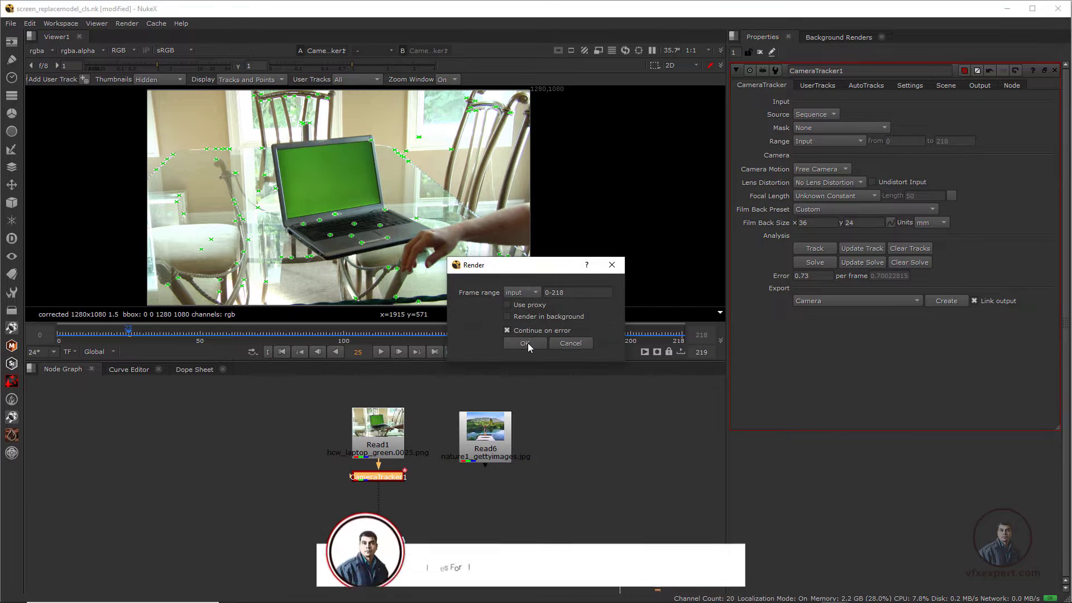
pyautogui.click(528, 343)
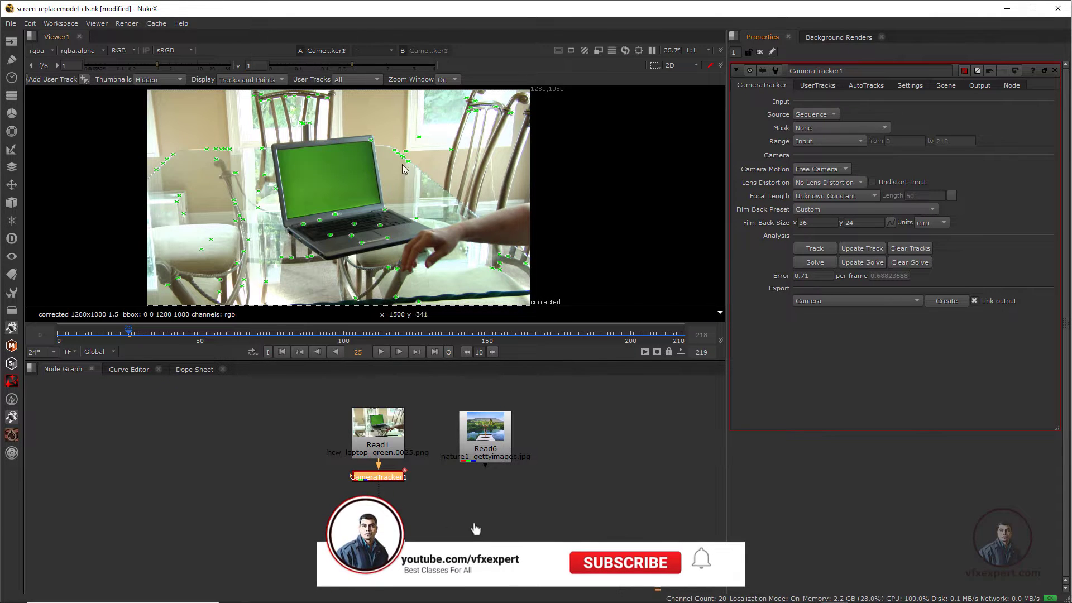
pyautogui.click(381, 351)
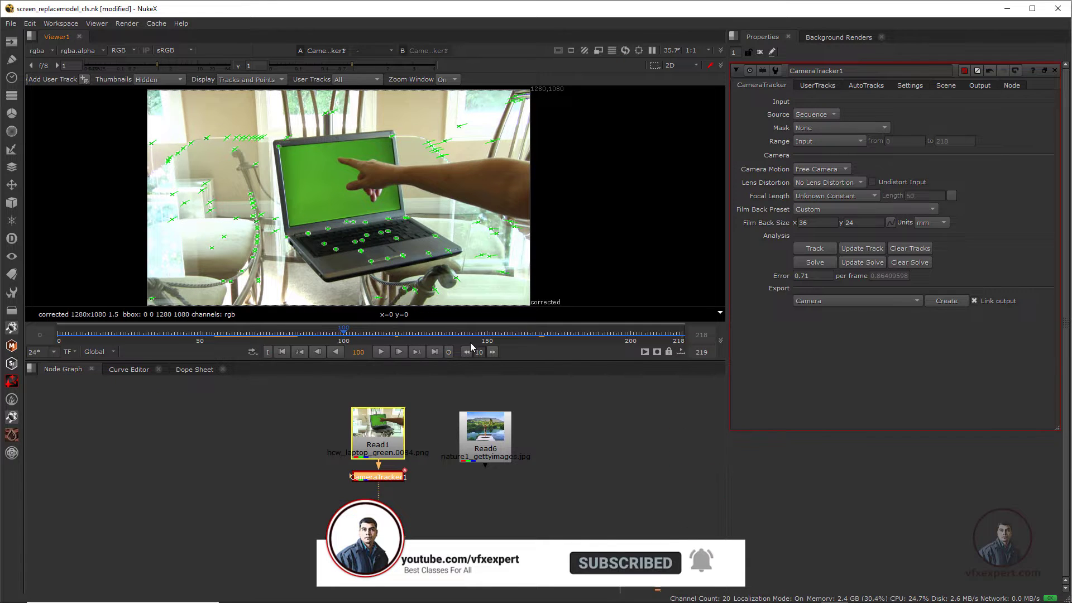
pyautogui.click(504, 345)
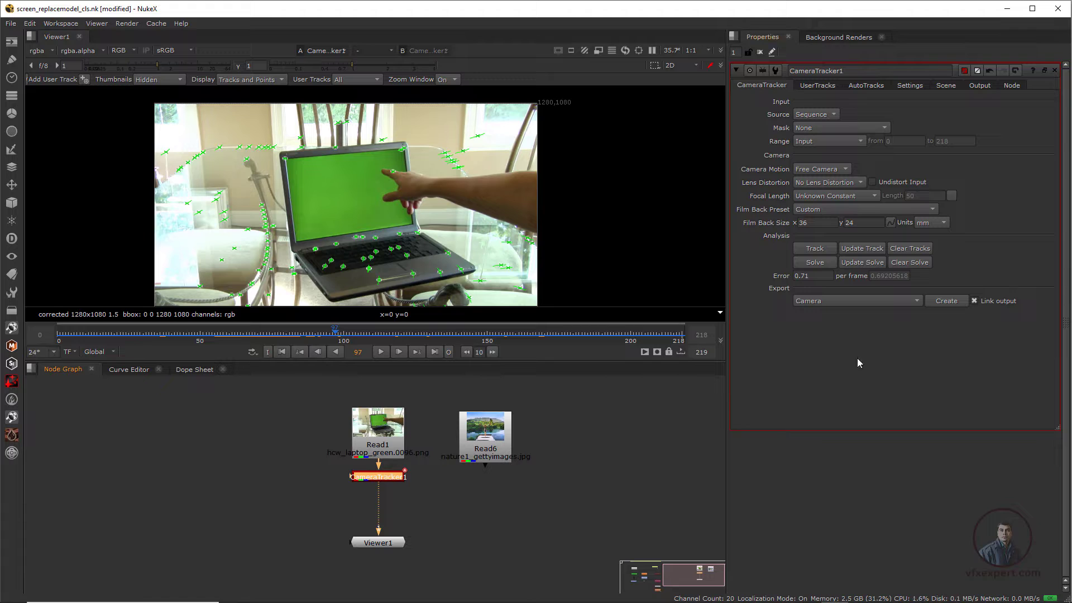
# Export the solved camera track as a Scene with a camera and point cloud.
pyautogui.click(823, 301)
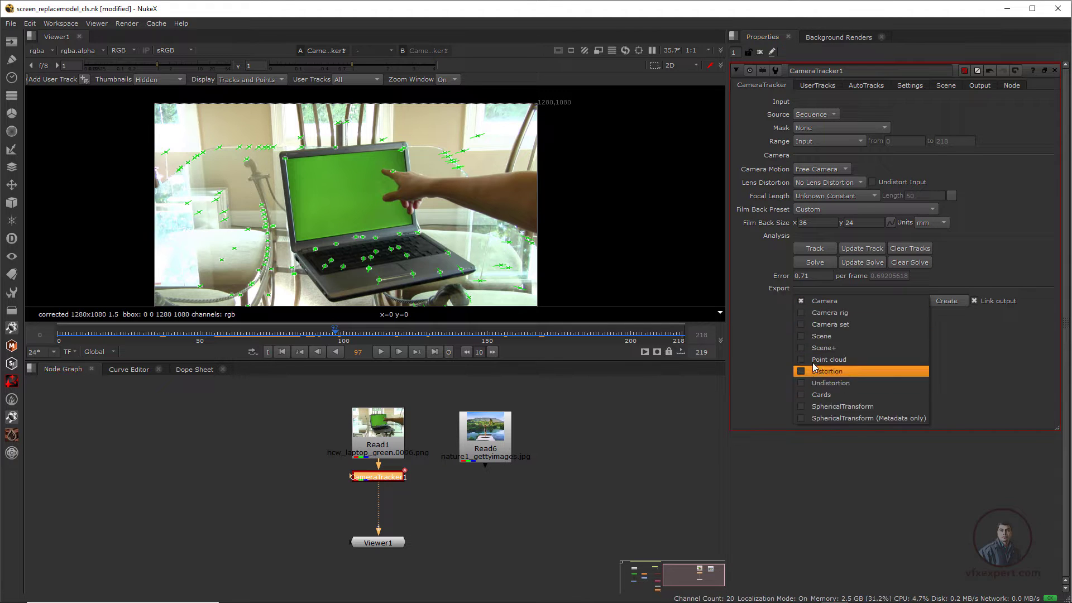
pyautogui.click(817, 337)
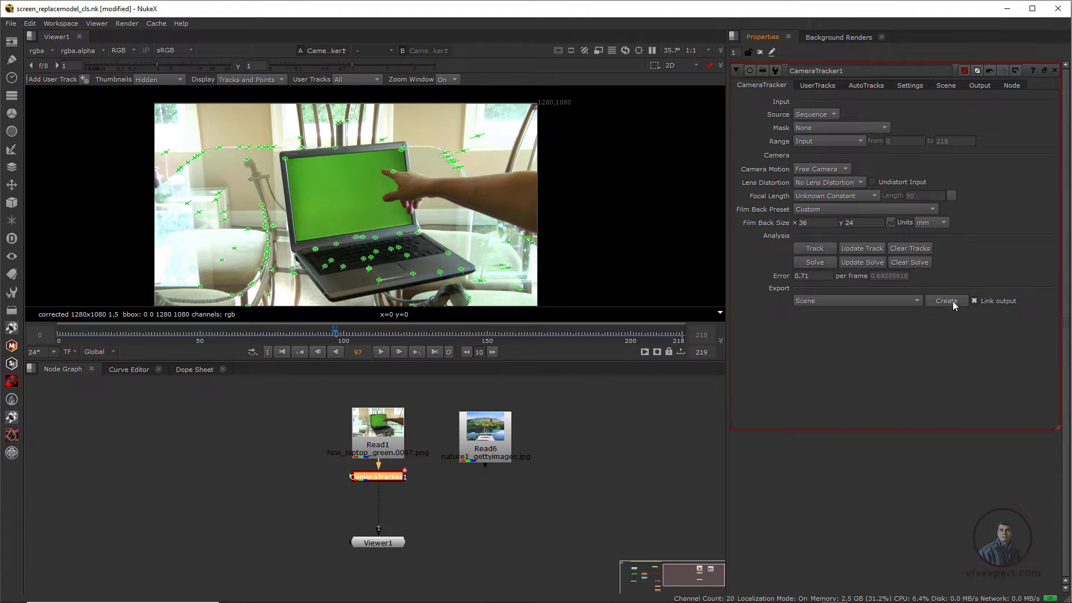
pyautogui.click(946, 302)
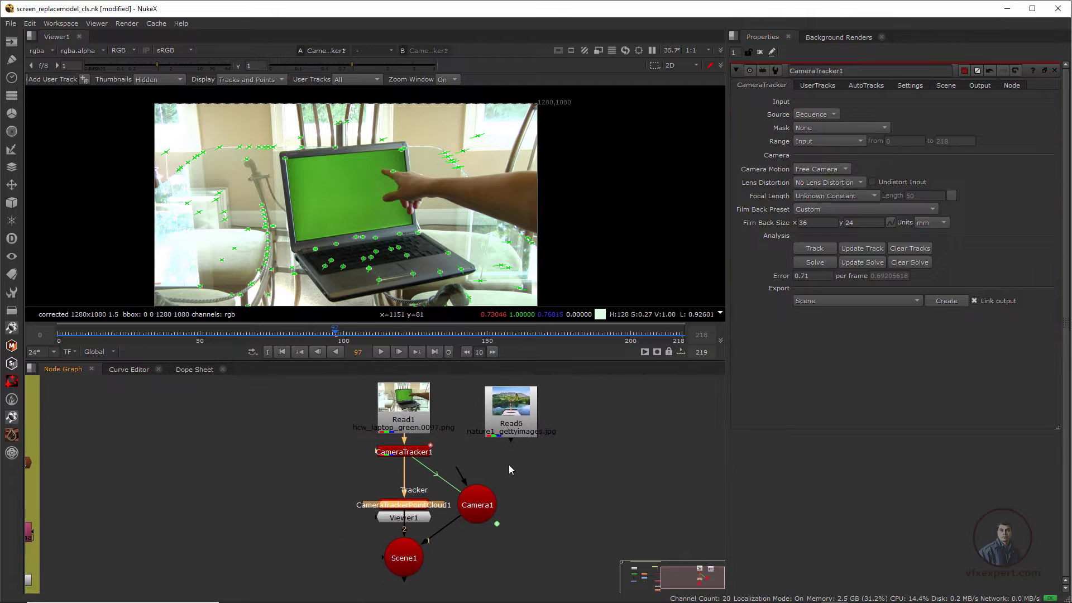
# View Scene1 through the viewer, place the Viewer1 node below it, and inspect the point cloud and camera in 3D.
pyautogui.moveTo(418, 515); pyautogui.dragTo(299, 537)
pyautogui.moveTo(394, 454); pyautogui.dragTo(406, 549)
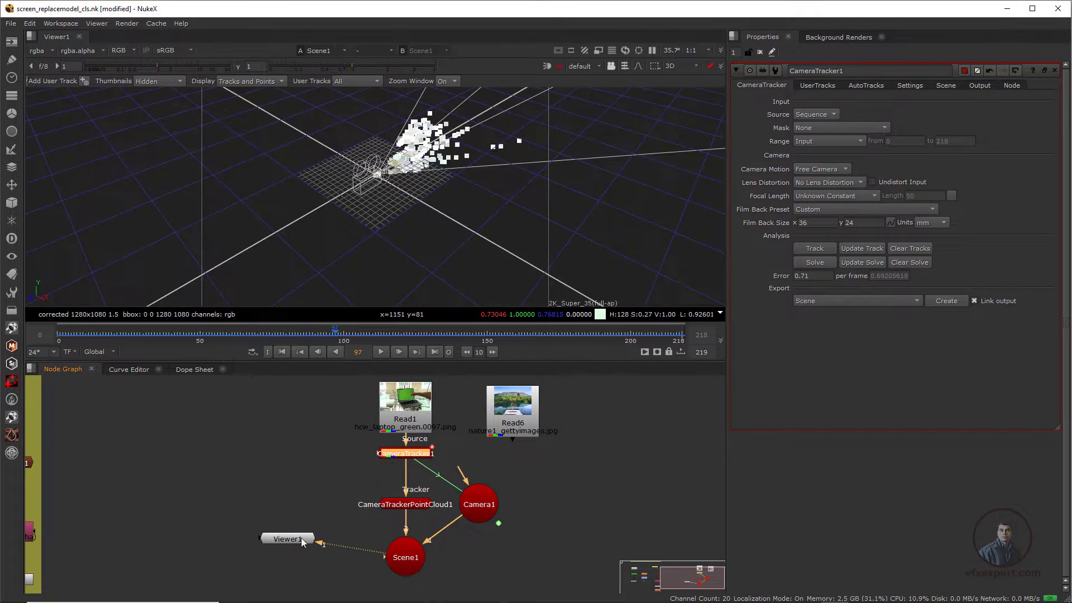
pyautogui.moveTo(301, 539); pyautogui.dragTo(419, 598)
pyautogui.keyDown('ctrl'); pyautogui.moveTo(393, 195); pyautogui.dragTo(403, 336); pyautogui.keyUp('ctrl')
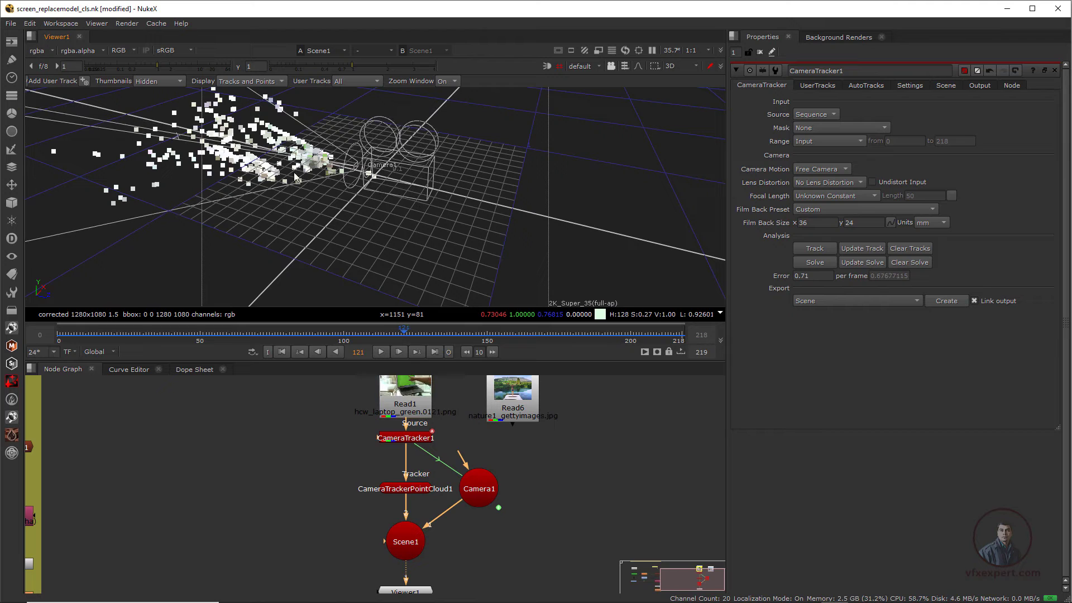
pyautogui.keyDown('ctrl'); pyautogui.moveTo(266, 221); pyautogui.dragTo(357, 240); pyautogui.keyUp('ctrl')
pyautogui.click(352, 336)
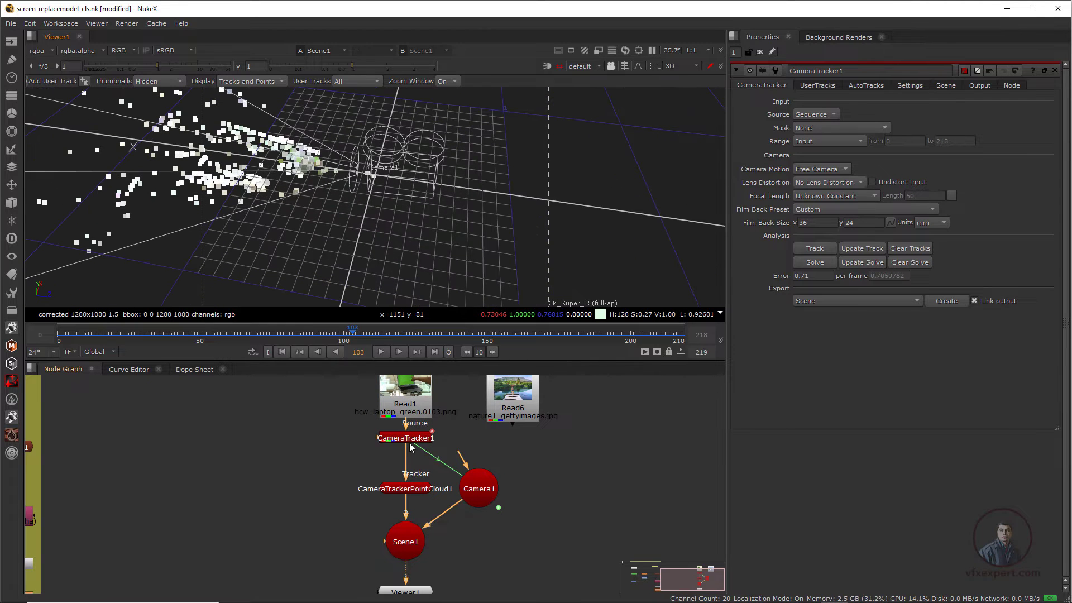
# View CameraTracker1's output and create a card from the track point at the laptop screen's upper-left corner.
pyautogui.click(415, 439)
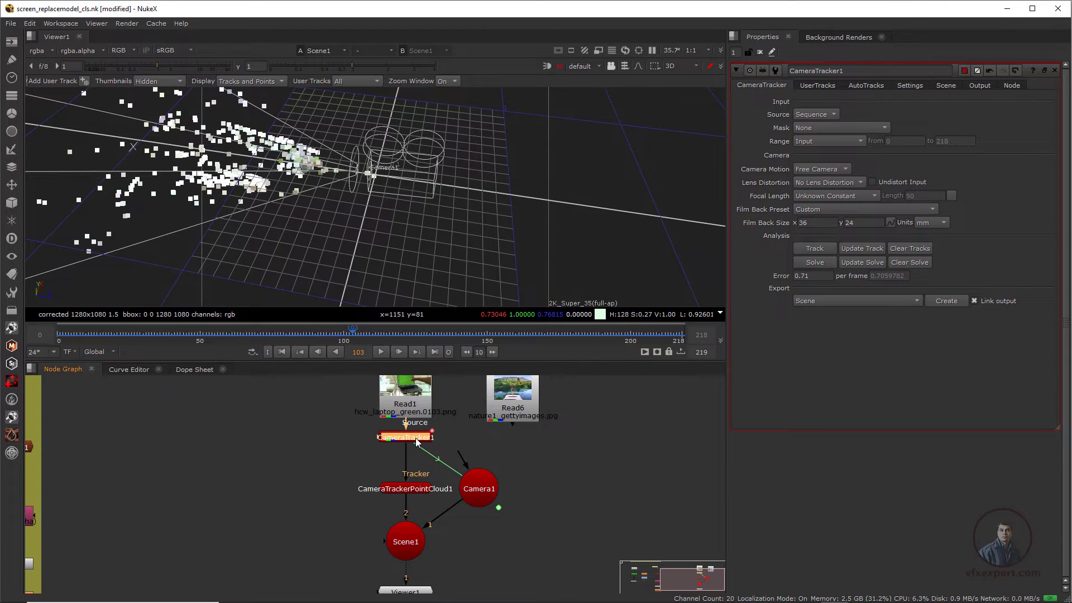
pyautogui.press('1')
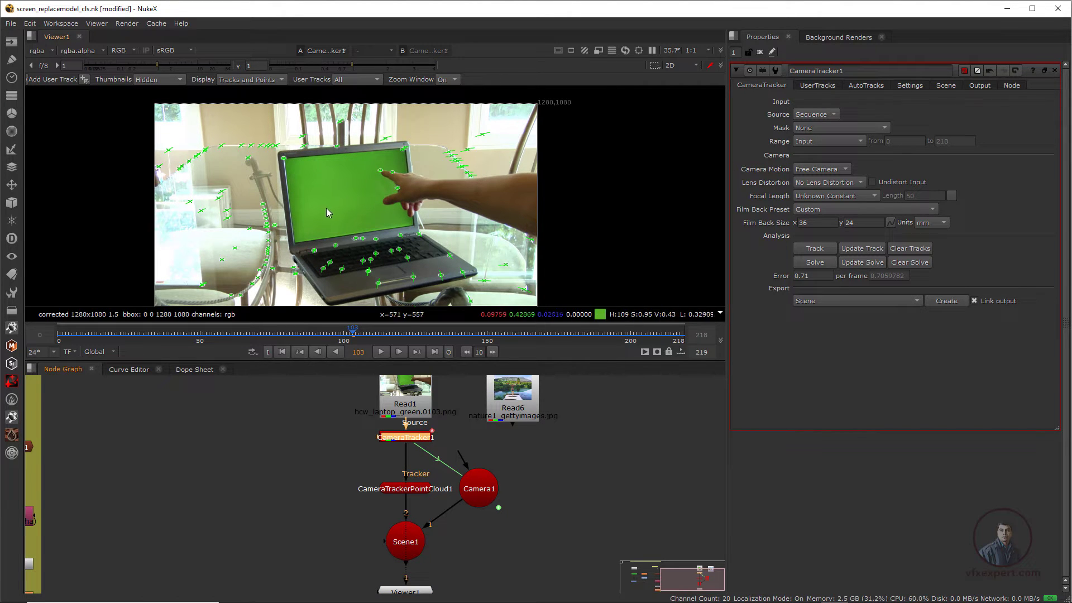
pyautogui.scroll(2, 273, 185)
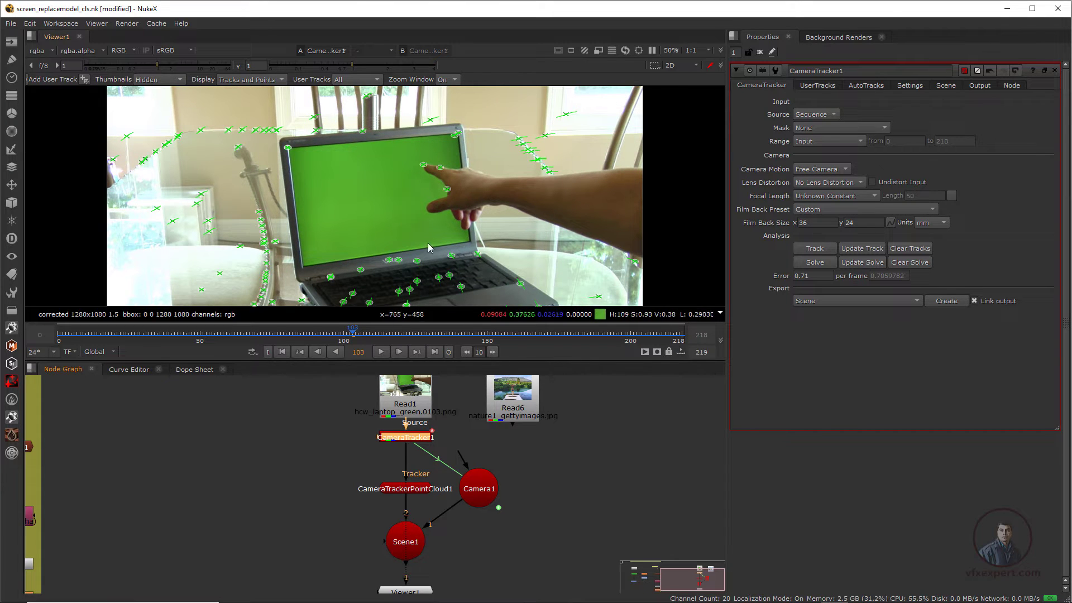
pyautogui.moveTo(288, 149)
pyautogui.rightClick(287, 152)
pyautogui.moveTo(311, 190)
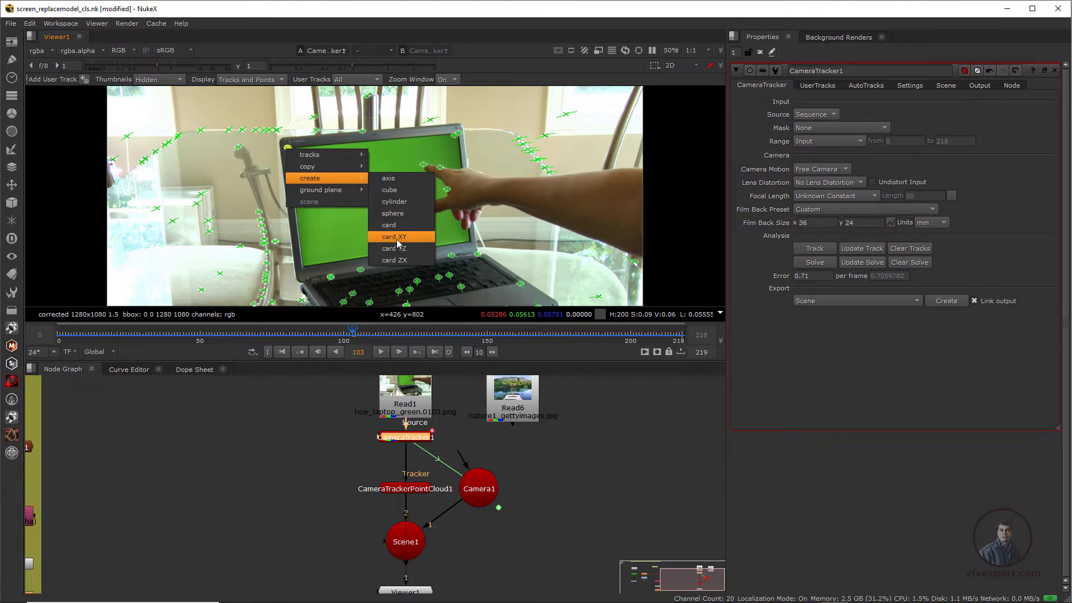
pyautogui.click(392, 224)
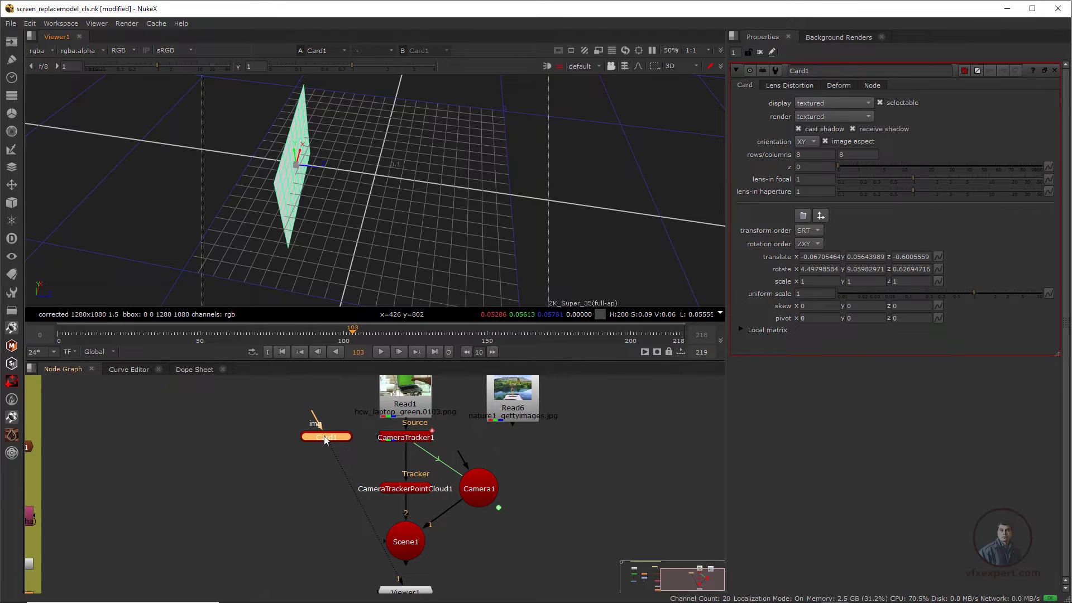
# Reposition the Card1 node and connect its output to Scene1 as a third input.
pyautogui.moveTo(324, 436); pyautogui.dragTo(324, 467)
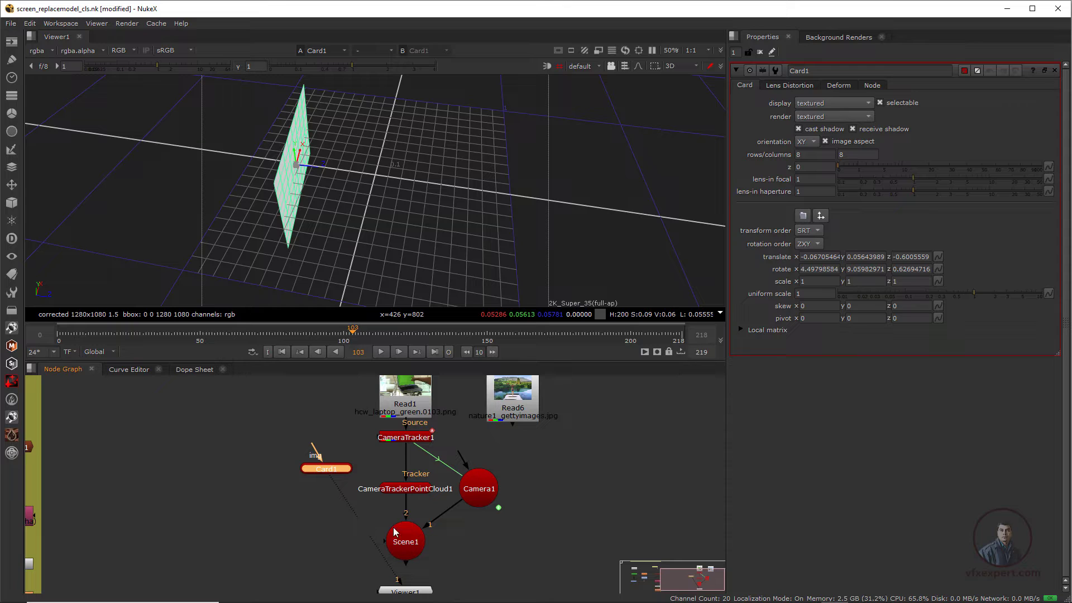
pyautogui.moveTo(407, 507); pyautogui.dragTo(420, 493, button='middle')
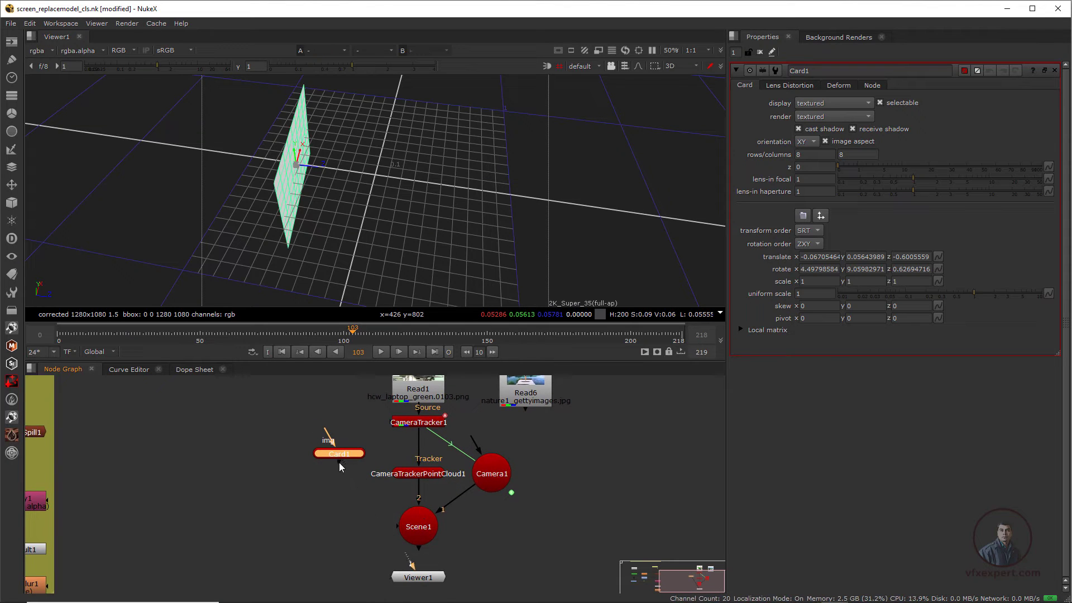
pyautogui.moveTo(339, 462); pyautogui.dragTo(413, 537)
# Add a CheckerBoard node above Card1 and connect it to the card's img input.
pyautogui.click(12, 43)
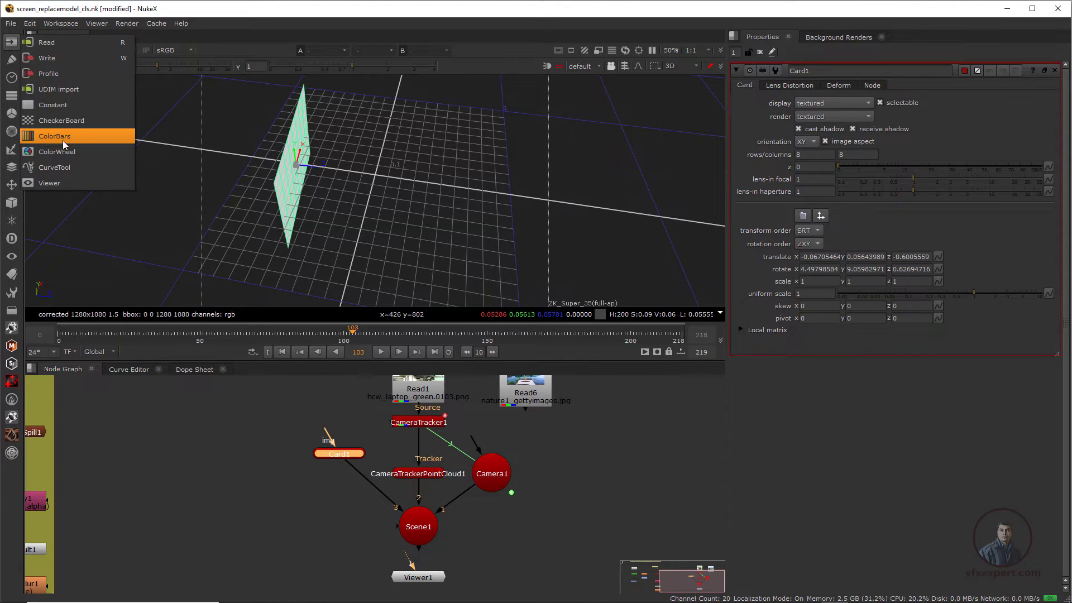
pyautogui.click(66, 121)
pyautogui.moveTo(368, 485); pyautogui.dragTo(339, 469)
pyautogui.moveTo(338, 469)
pyautogui.mouseDown()
pyautogui.moveTo(313, 459)
pyautogui.moveTo(357, 487)
pyautogui.moveTo(344, 515)
pyautogui.moveTo(339, 449)
pyautogui.mouseUp()
pyautogui.click(341, 464)
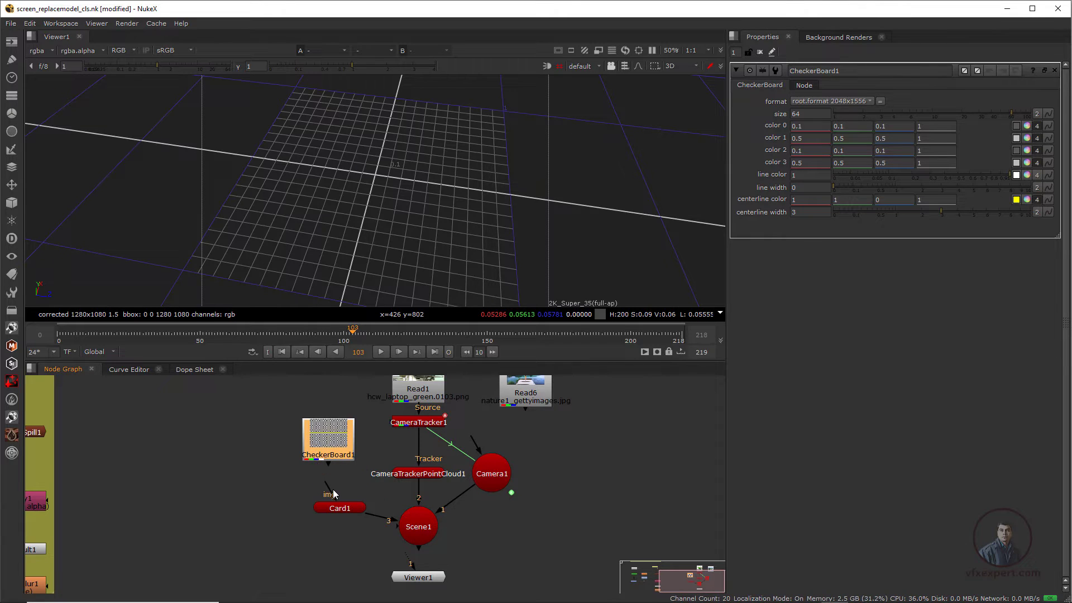
pyautogui.moveTo(347, 508); pyautogui.dragTo(334, 509)
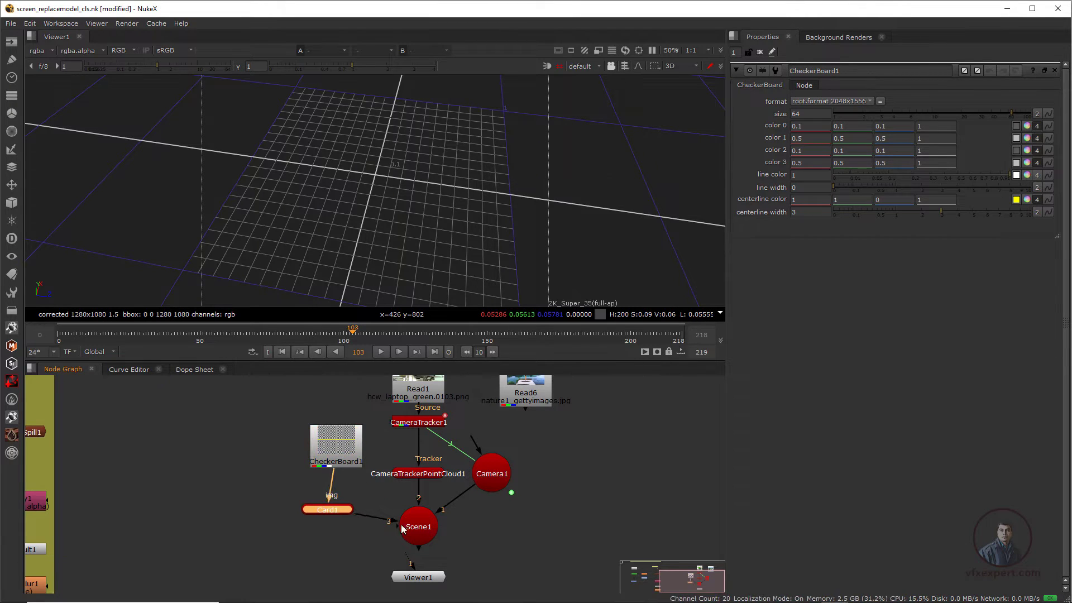
# View Scene1 through the viewer and inspect the checkerboard card among the point cloud in 3D.
pyautogui.click(413, 527)
pyautogui.press('1')
pyautogui.scroll(2, 300, 150)
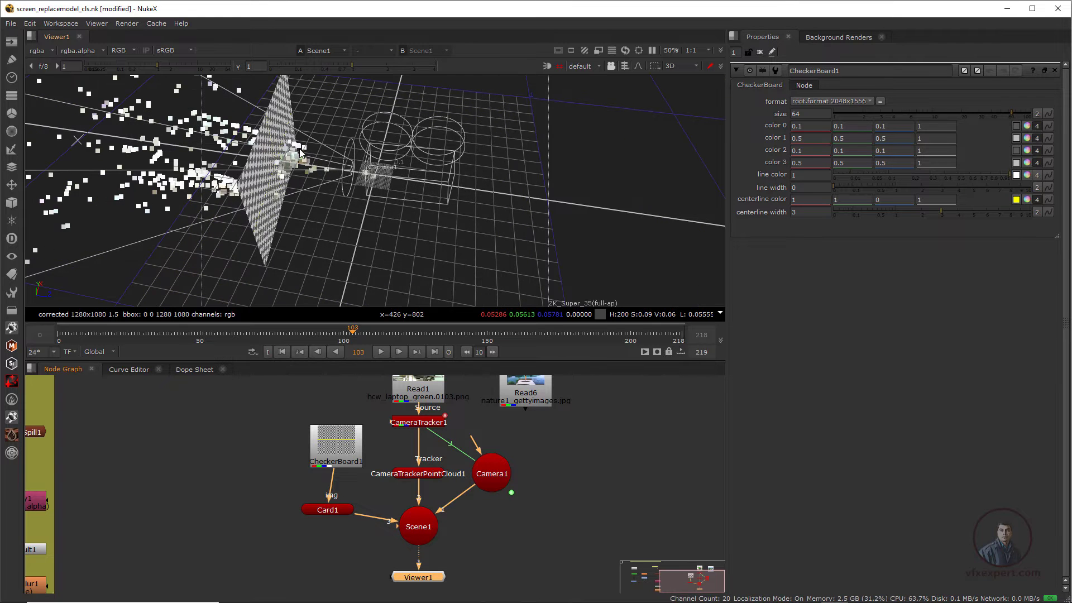
pyautogui.keyDown('ctrl'); pyautogui.moveTo(320, 204); pyautogui.dragTo(249, 168); pyautogui.keyUp('ctrl')
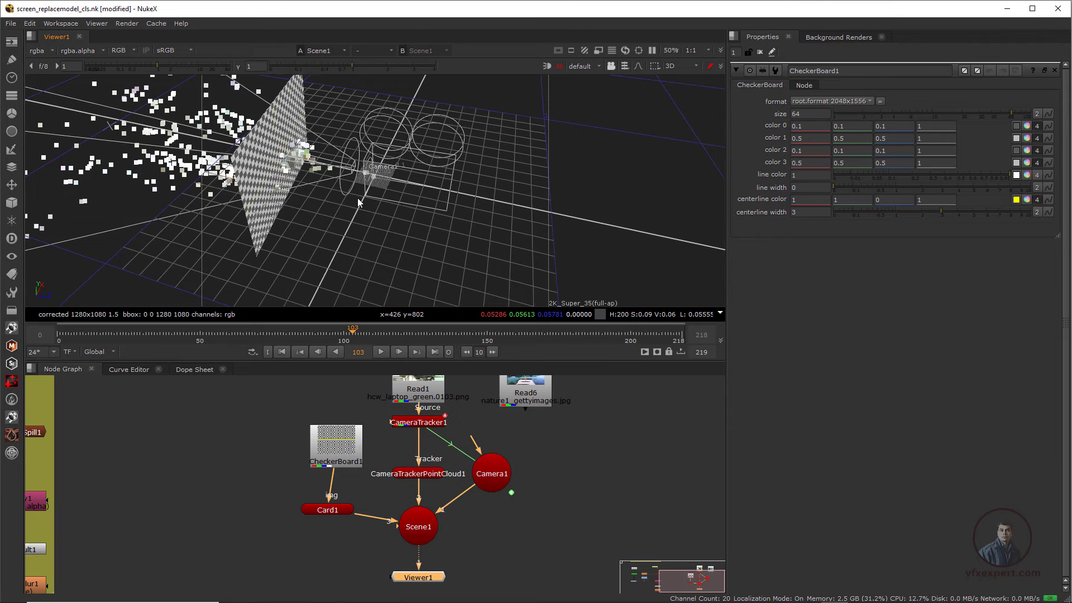
pyautogui.scroll(-1, 360, 203)
# Reduce Card1's uniform scale to 0.4 and inspect the card against the point cloud.
pyautogui.doubleClick(335, 511)
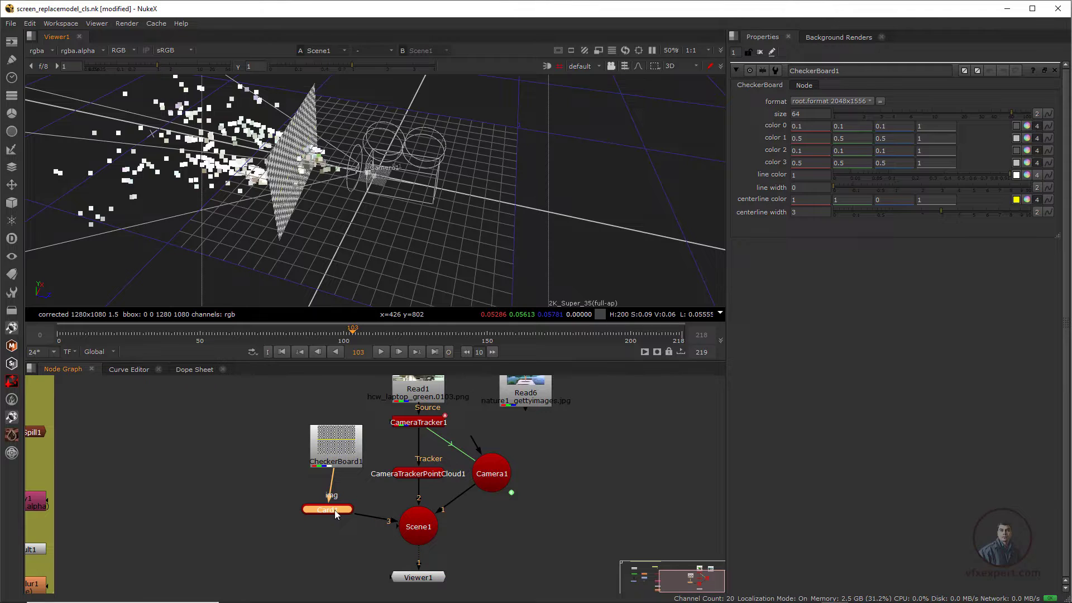
pyautogui.moveTo(970, 293); pyautogui.dragTo(946, 293)
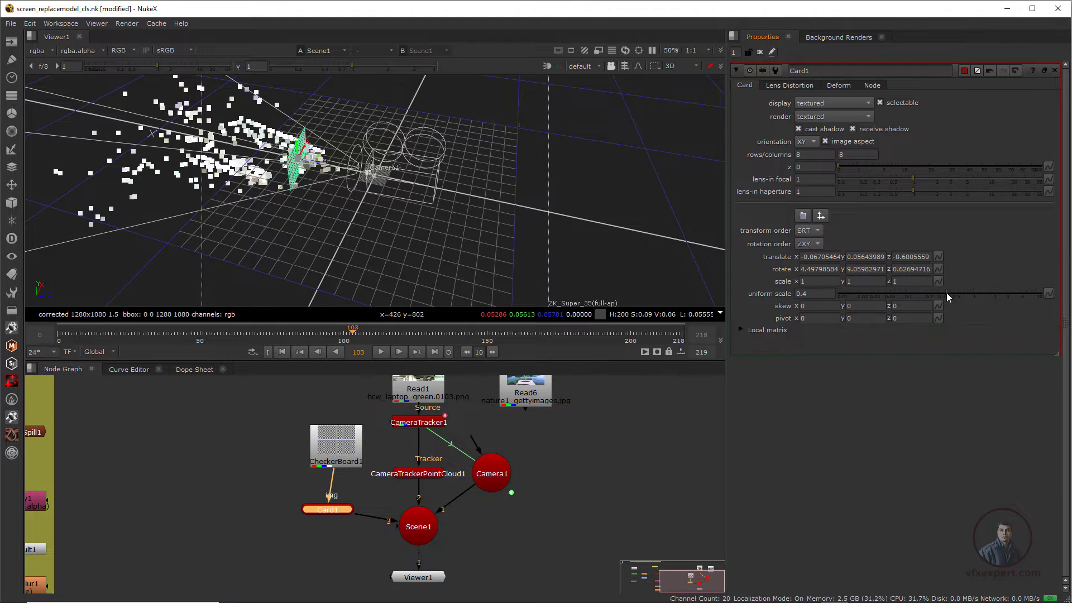
pyautogui.keyDown('ctrl'); pyautogui.moveTo(259, 141); pyautogui.dragTo(387, 212); pyautogui.keyUp('ctrl')
pyautogui.scroll(2, 386, 212)
pyautogui.scroll(-1, 426, 505)
# Make room below Scene1 by moving Viewer1 down, and place a ScanlineRender node there.
pyautogui.moveTo(425, 504)
pyautogui.mouseDown(button='middle')
pyautogui.moveTo(418, 498)
pyautogui.moveTo(412, 512)
pyautogui.mouseUp(button='middle')
pyautogui.moveTo(332, 460); pyautogui.dragTo(325, 462)
pyautogui.moveTo(427, 523); pyautogui.dragTo(411, 493, button='middle')
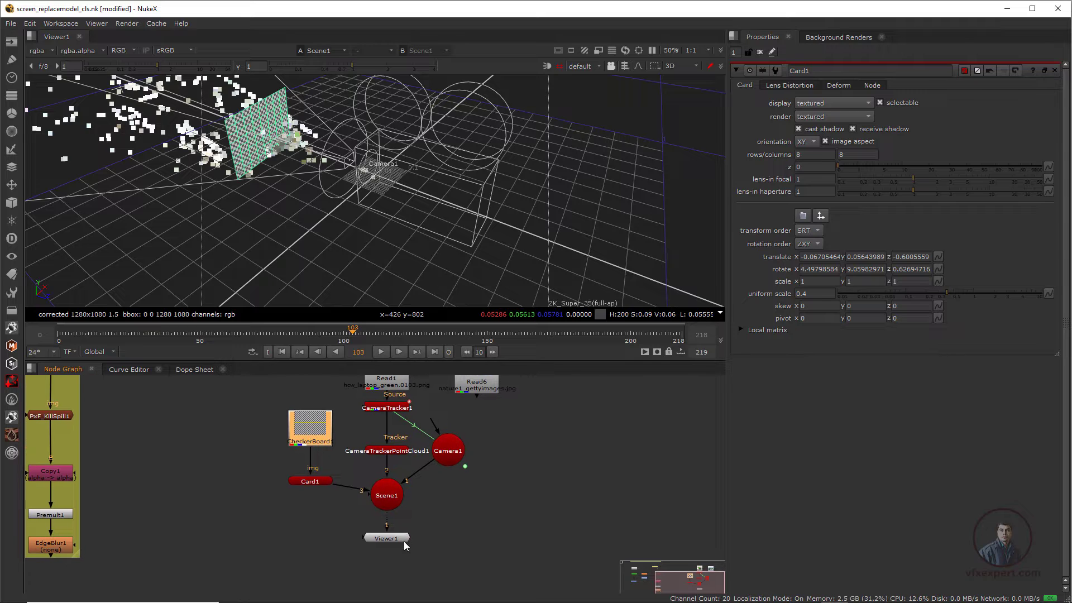
pyautogui.moveTo(403, 540); pyautogui.dragTo(404, 562)
pyautogui.click(420, 548)
pyautogui.click(11, 202)
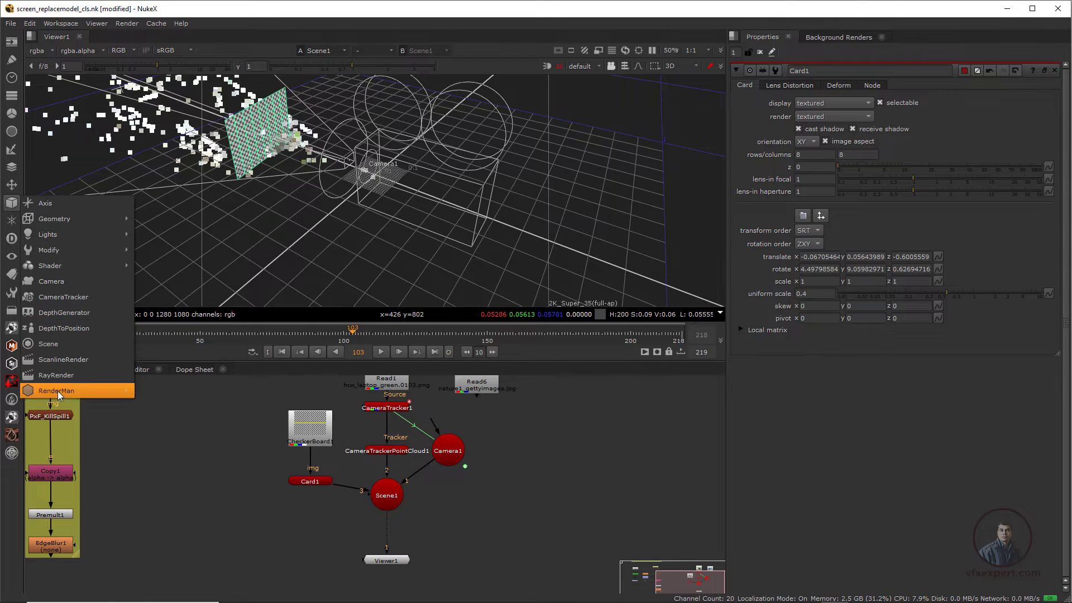
pyautogui.click(63, 359)
pyautogui.scroll(2, 414, 559)
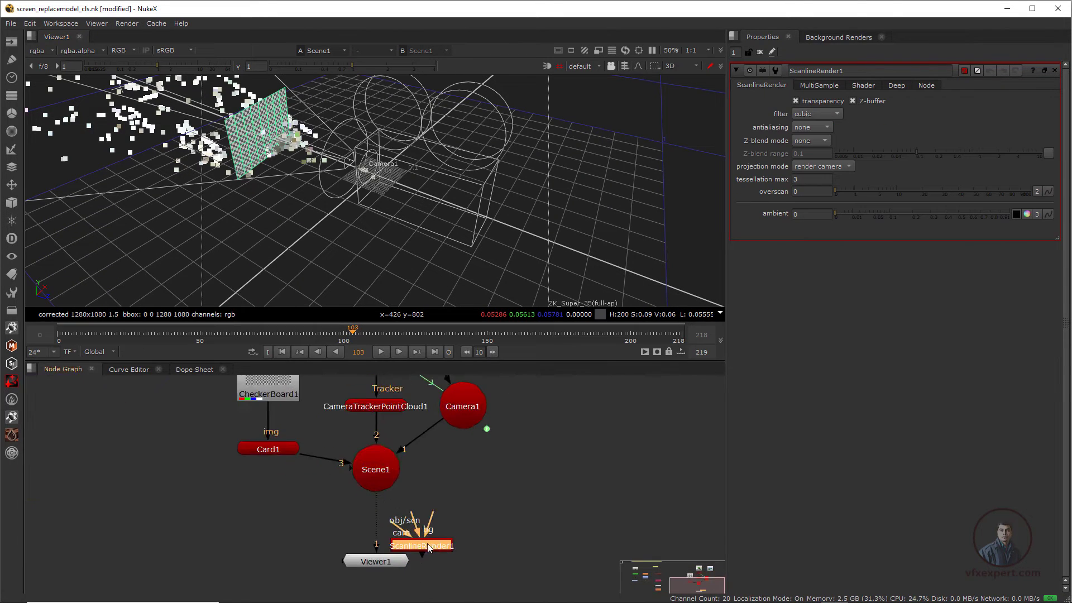
pyautogui.moveTo(427, 547); pyautogui.dragTo(451, 544)
# Move Read6 aside and route Read1 through two dots into ScanlineRender1's bg input.
pyautogui.scroll(-2, 426, 468)
pyautogui.moveTo(426, 468); pyautogui.dragTo(427, 524, button='middle')
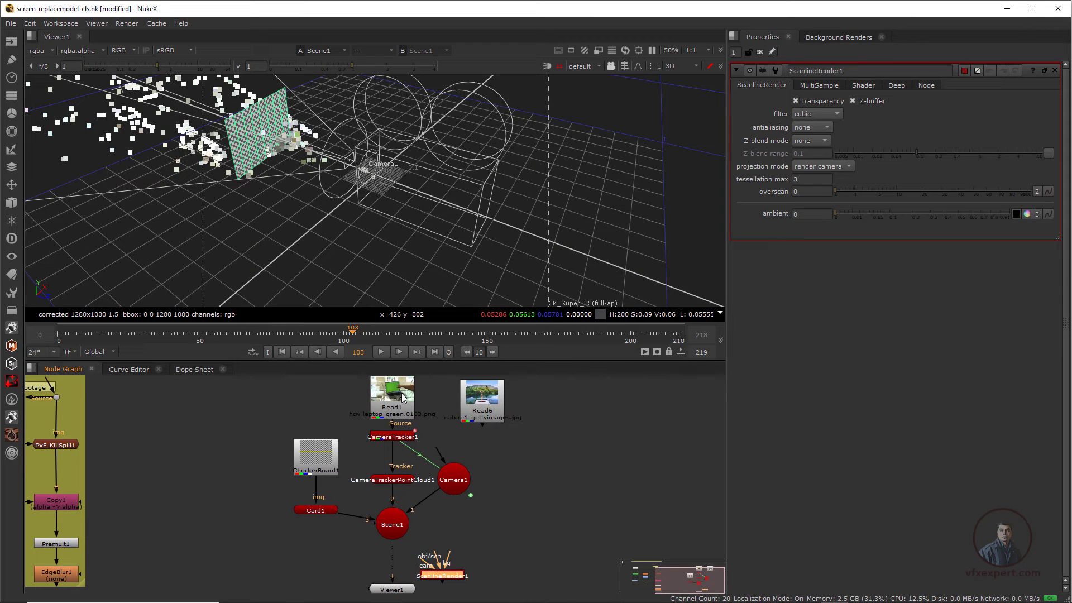
pyautogui.moveTo(481, 407); pyautogui.dragTo(551, 414)
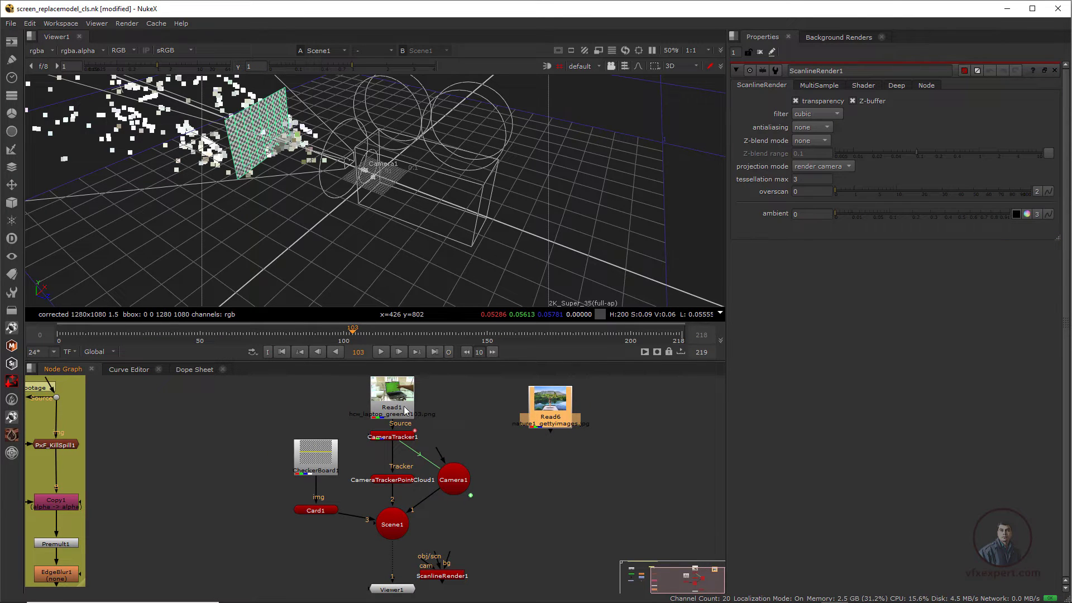
pyautogui.click(442, 410)
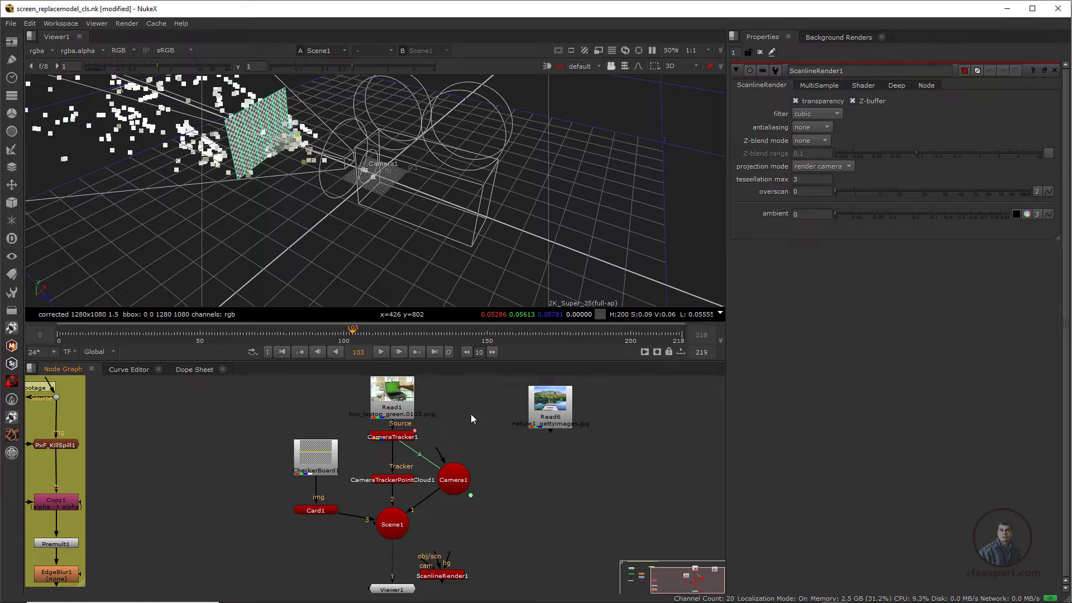
pyautogui.moveTo(463, 400); pyautogui.dragTo(495, 415)
pyautogui.moveTo(449, 560); pyautogui.dragTo(495, 413)
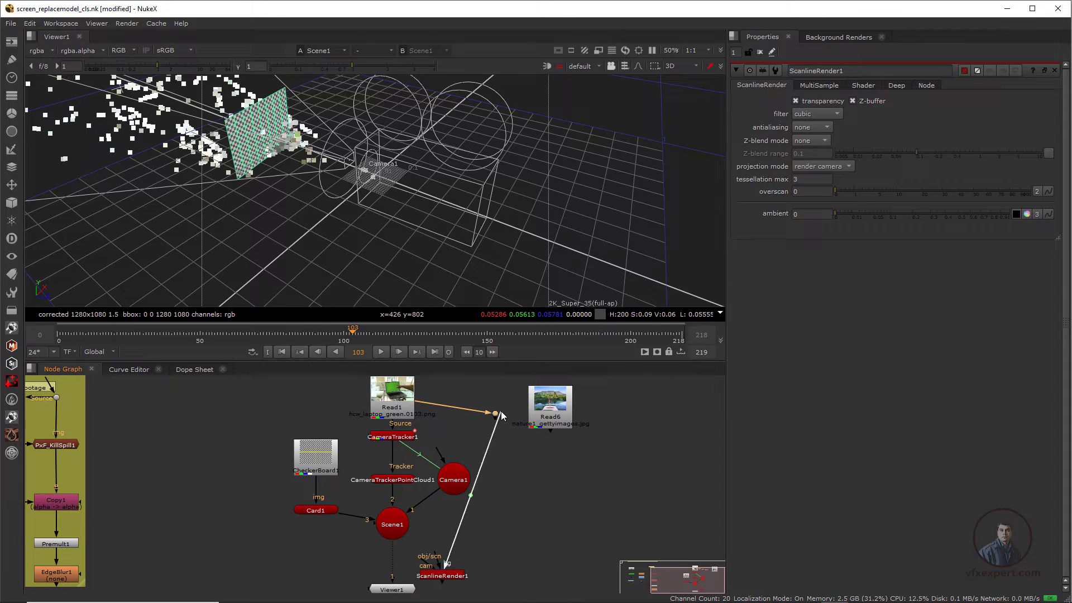
pyautogui.keyDown('ctrl'); pyautogui.moveTo(470, 495); pyautogui.dragTo(499, 574); pyautogui.keyUp('ctrl')
# Connect ScanlineRender1's obj/scn input to Scene1 and its cam input to Camera1, and feed its output to Viewer1.
pyautogui.scroll(1, 436, 549)
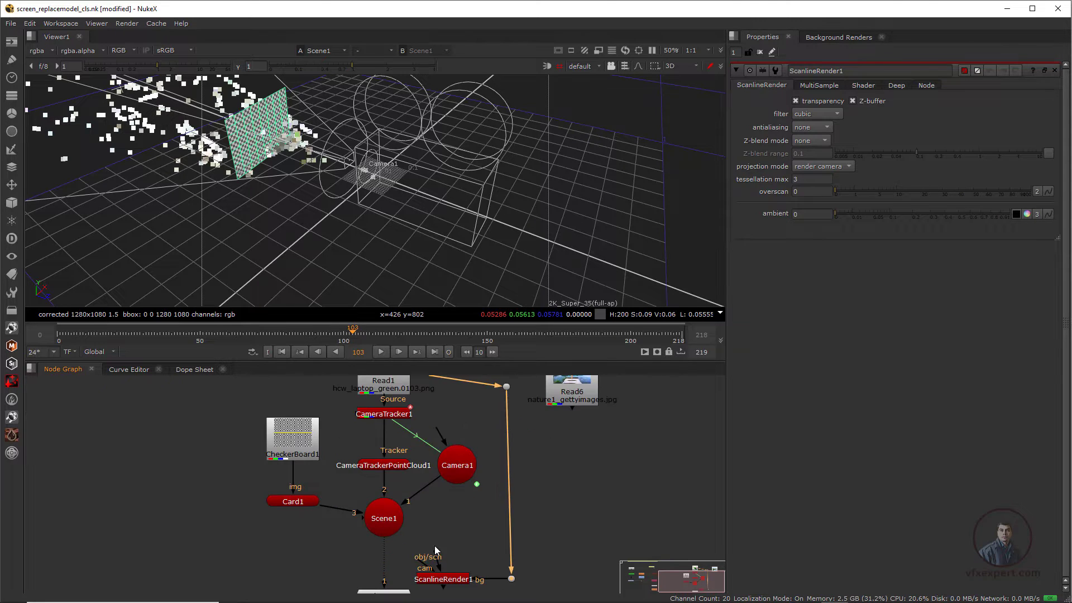
pyautogui.moveTo(435, 546); pyautogui.dragTo(471, 502, button='middle')
pyautogui.moveTo(419, 551); pyautogui.dragTo(397, 560)
pyautogui.moveTo(483, 539); pyautogui.dragTo(421, 474)
pyautogui.moveTo(445, 530); pyautogui.dragTo(489, 427)
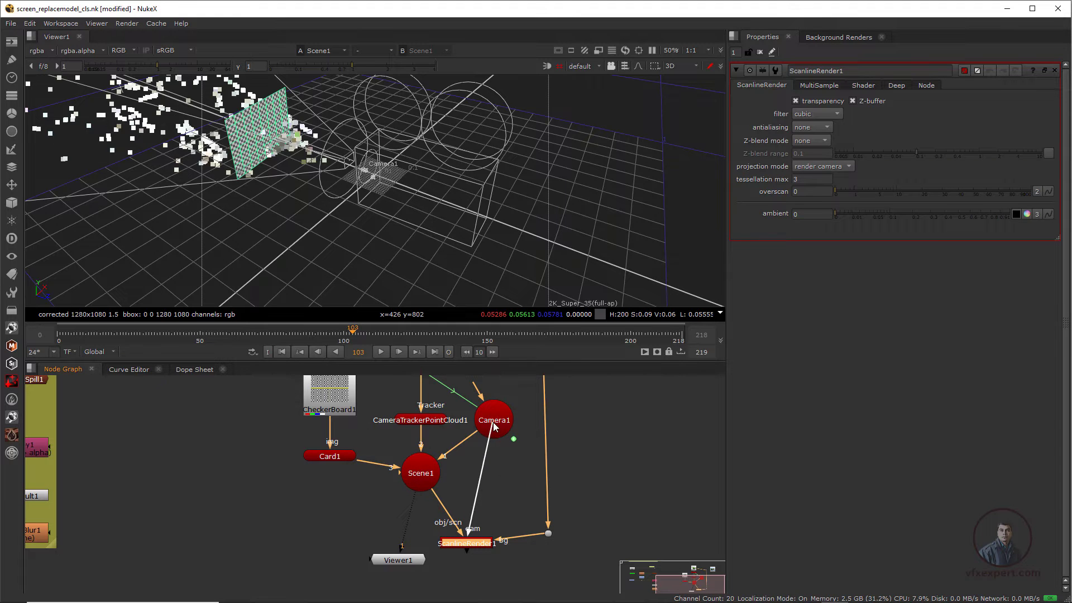
pyautogui.moveTo(402, 543); pyautogui.dragTo(477, 571)
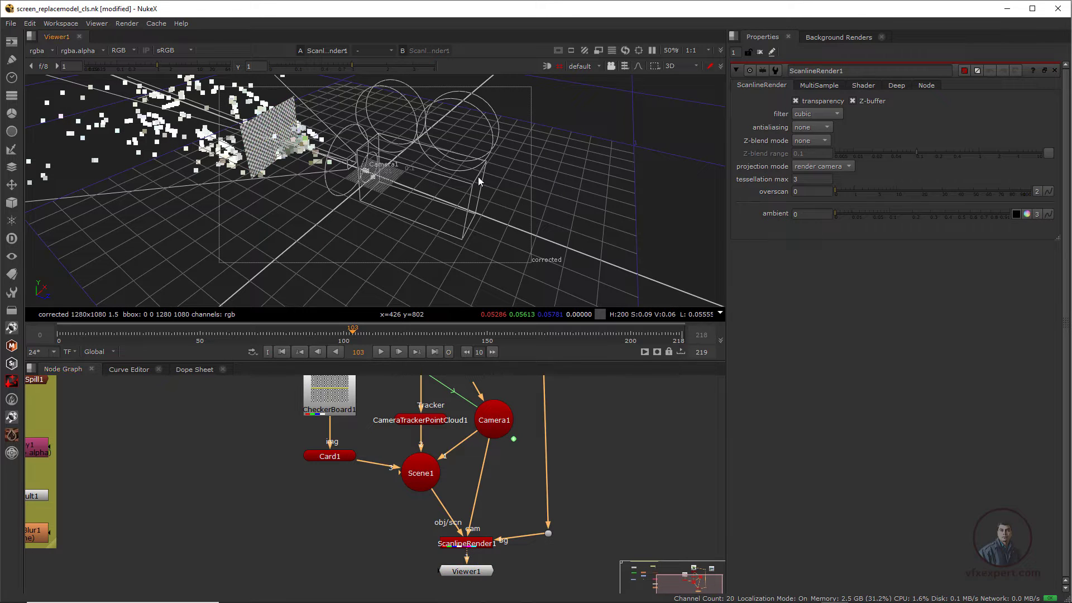
# Switch the viewer to the 2D render and reduce Card1's uniform scale to 0.15.
pyautogui.press('Tab')
pyautogui.scroll(-2, 380, 192)
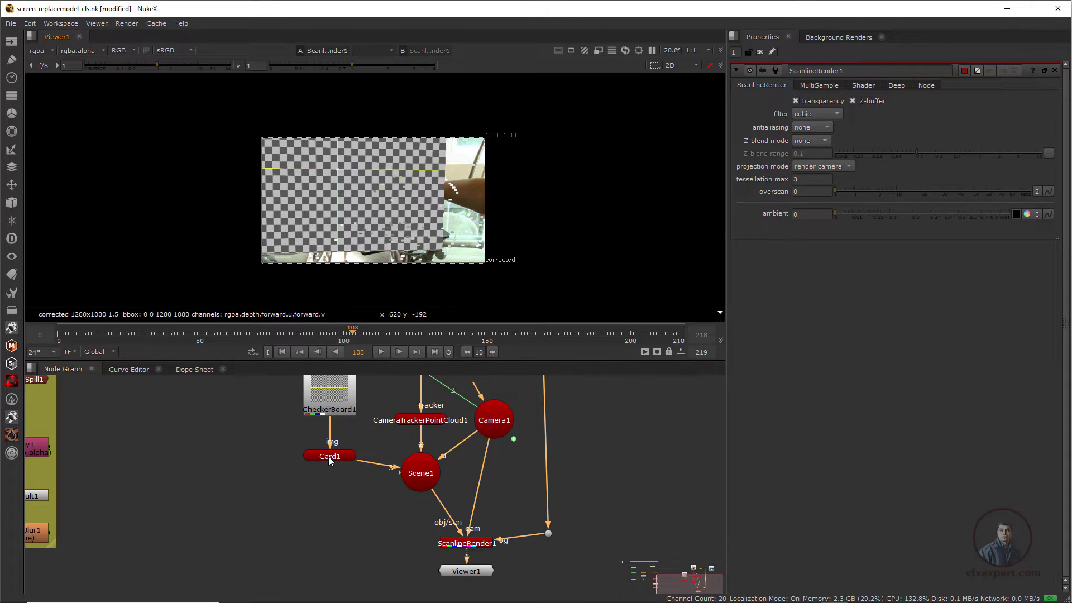
pyautogui.doubleClick(330, 456)
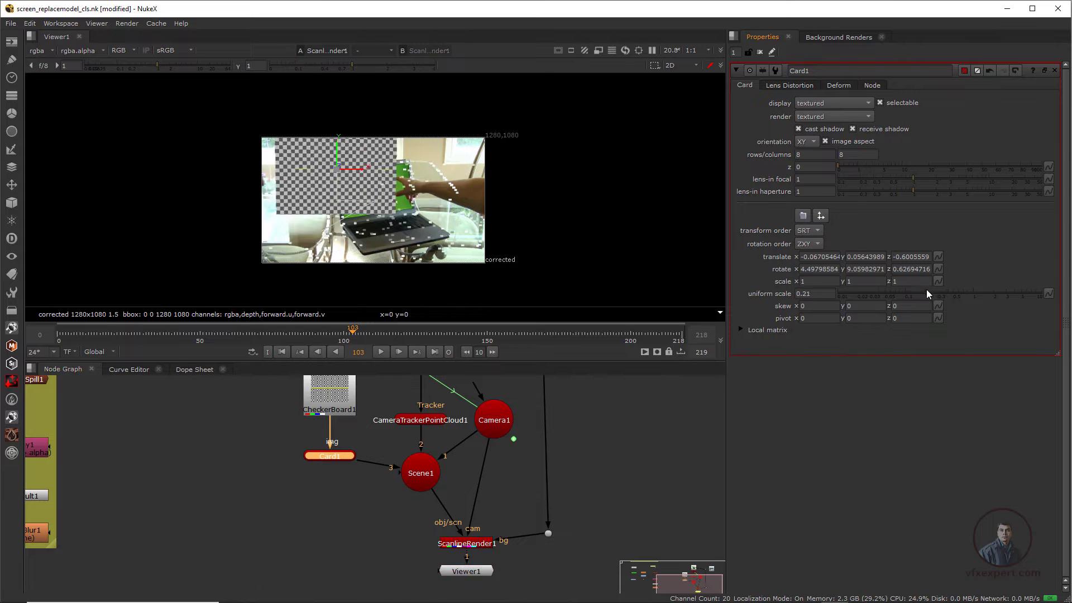
pyautogui.moveTo(926, 295); pyautogui.dragTo(920, 294)
pyautogui.scroll(4, 390, 185)
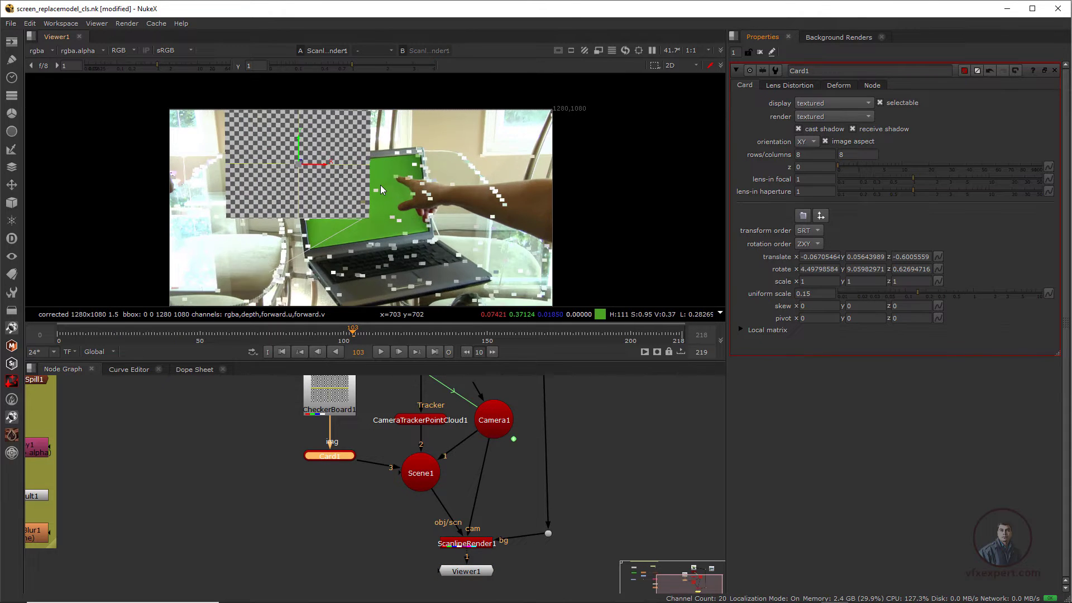
pyautogui.scroll(2, 291, 137)
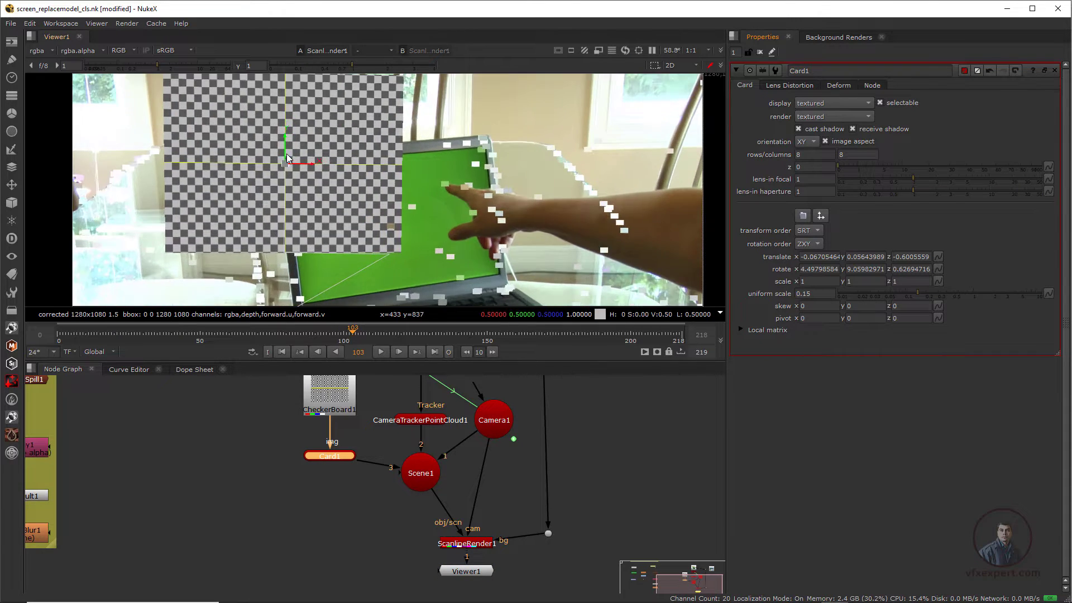
pyautogui.scroll(-2, 436, 158)
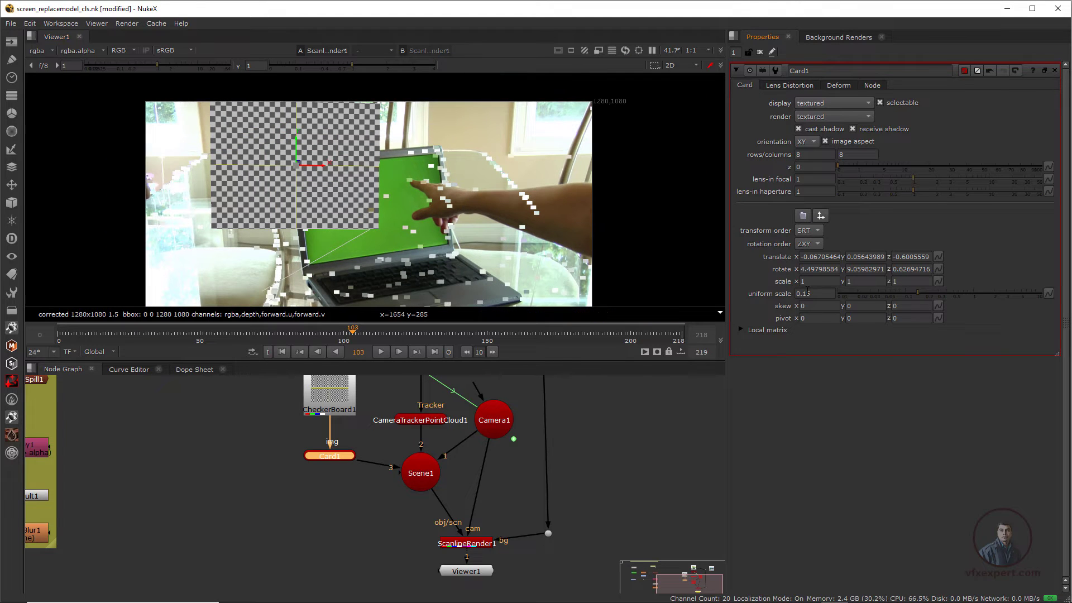
pyautogui.click(858, 269)
pyautogui.click(903, 269)
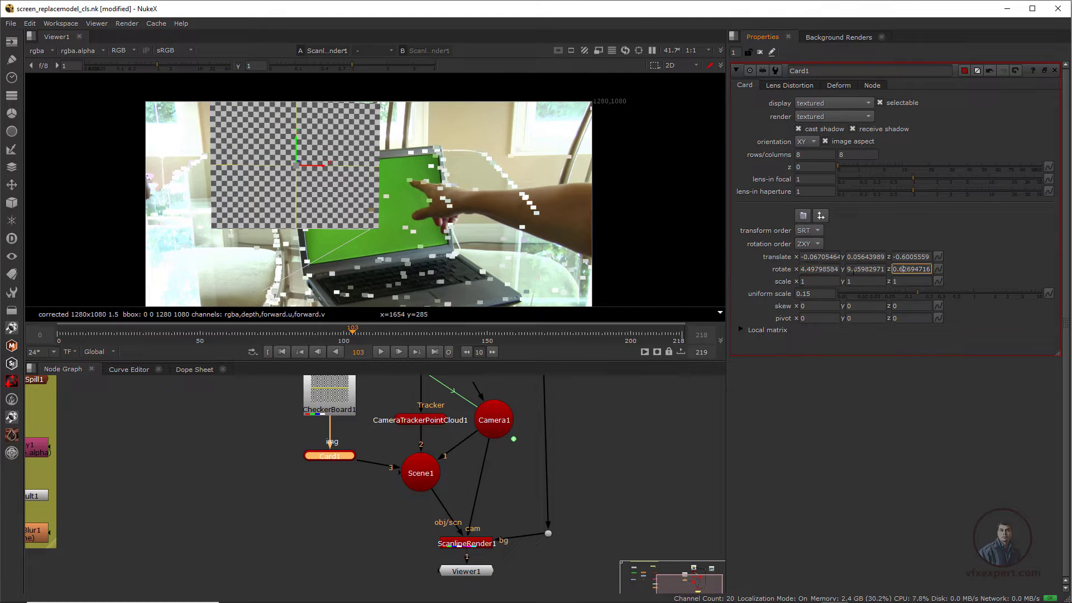
pyautogui.scroll(2, 368, 190)
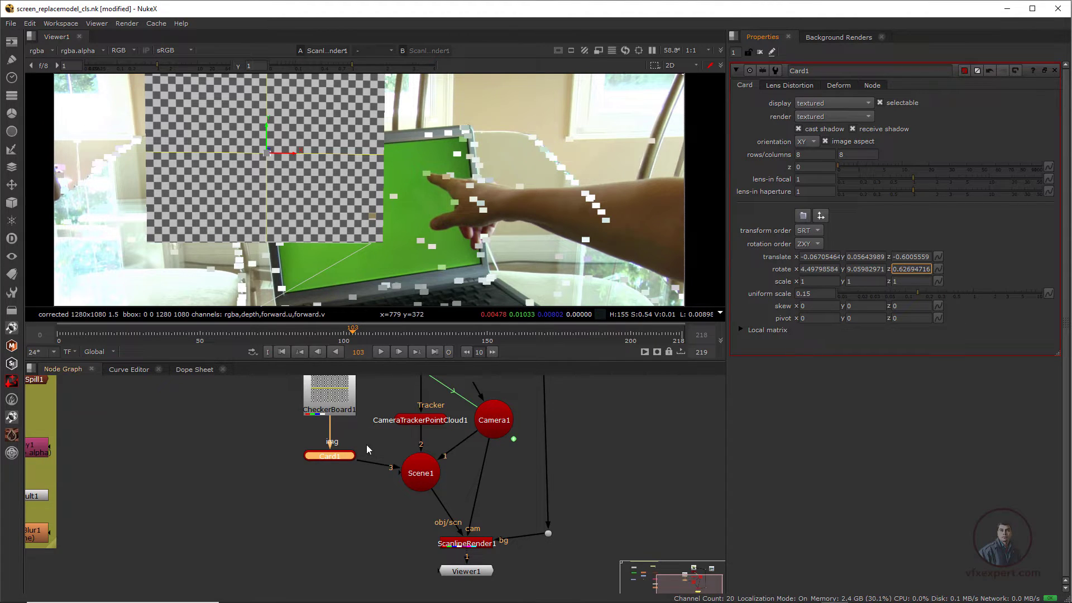
# Temporarily disable CameraTrackerPointCloud1 and check the card's tracking against the laptop up to frame 184.
pyautogui.click(426, 426)
pyautogui.press('d')
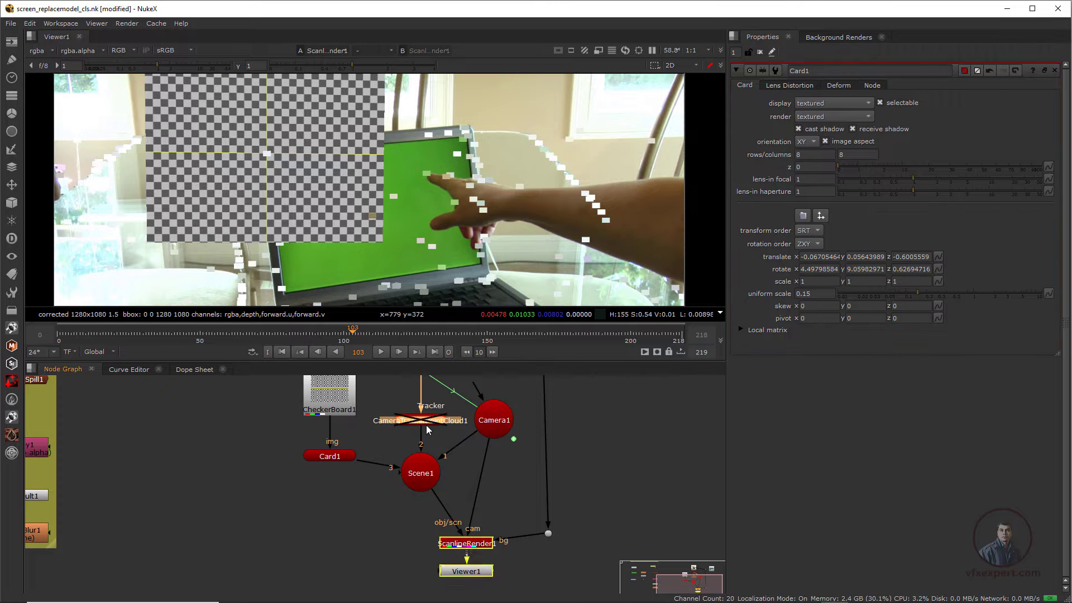
pyautogui.scroll(-2, 360, 203)
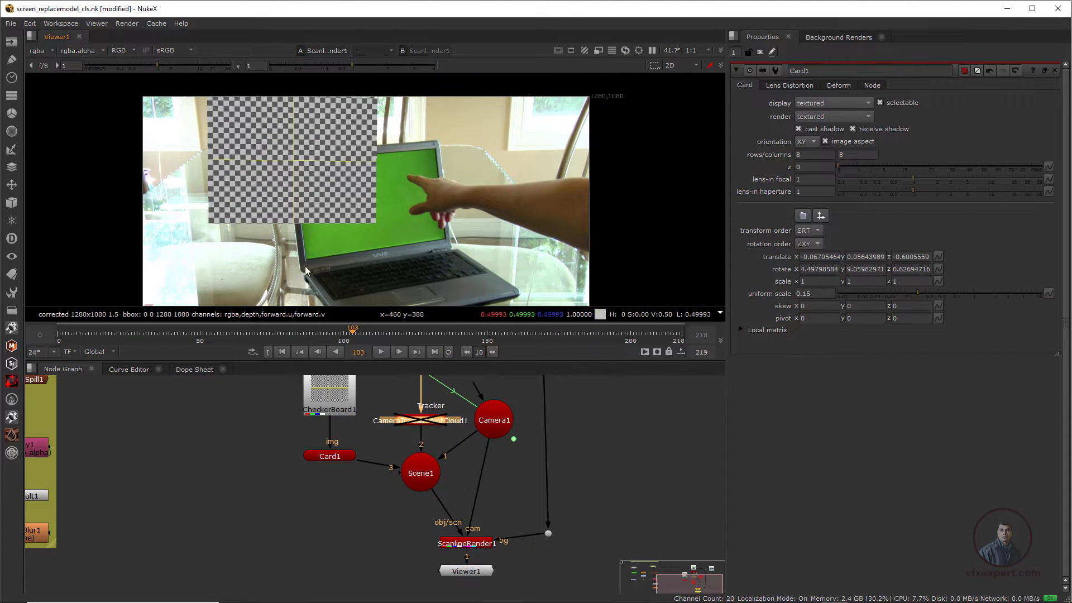
pyautogui.click(564, 338)
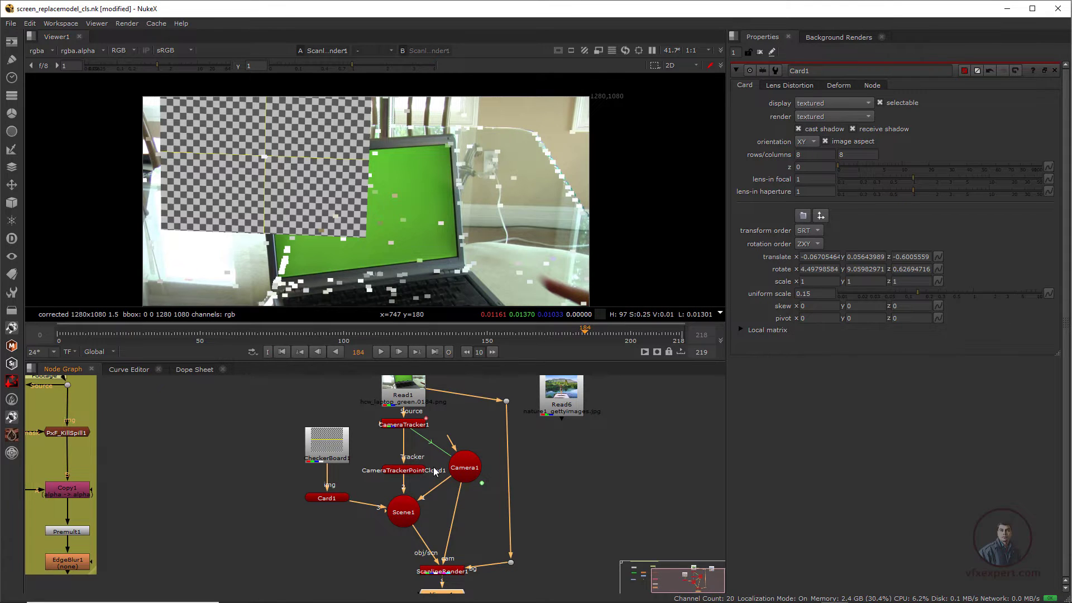
# Move Read6 farther aside, adjust the upper dot, and add a ModelBuilder node beside Read1.
pyautogui.moveTo(386, 453); pyautogui.dragTo(405, 485, button='middle')
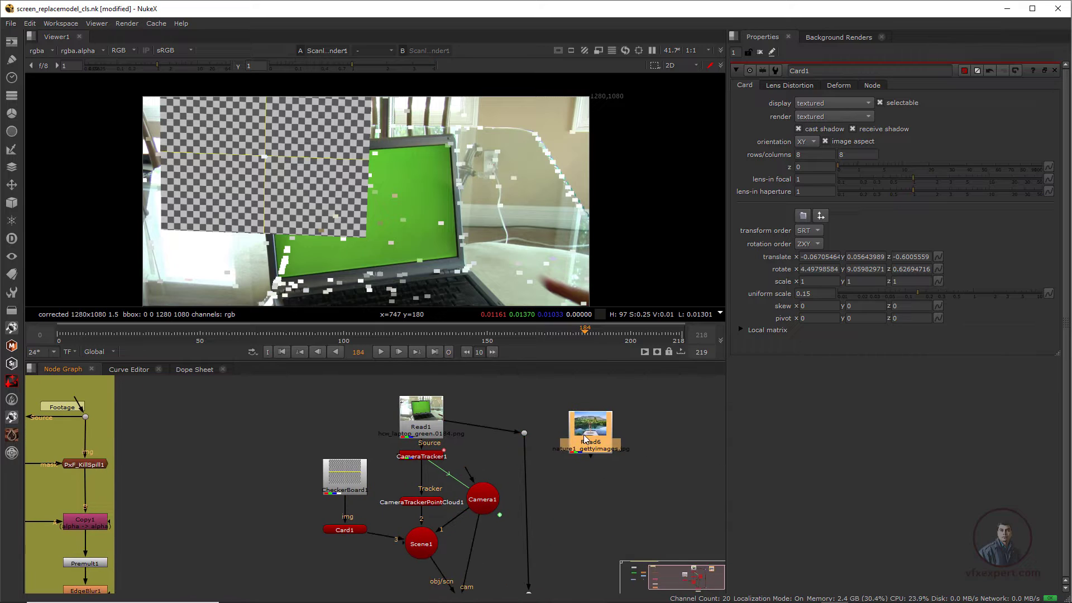
pyautogui.moveTo(575, 435); pyautogui.dragTo(682, 472)
pyautogui.moveTo(527, 433); pyautogui.dragTo(532, 423)
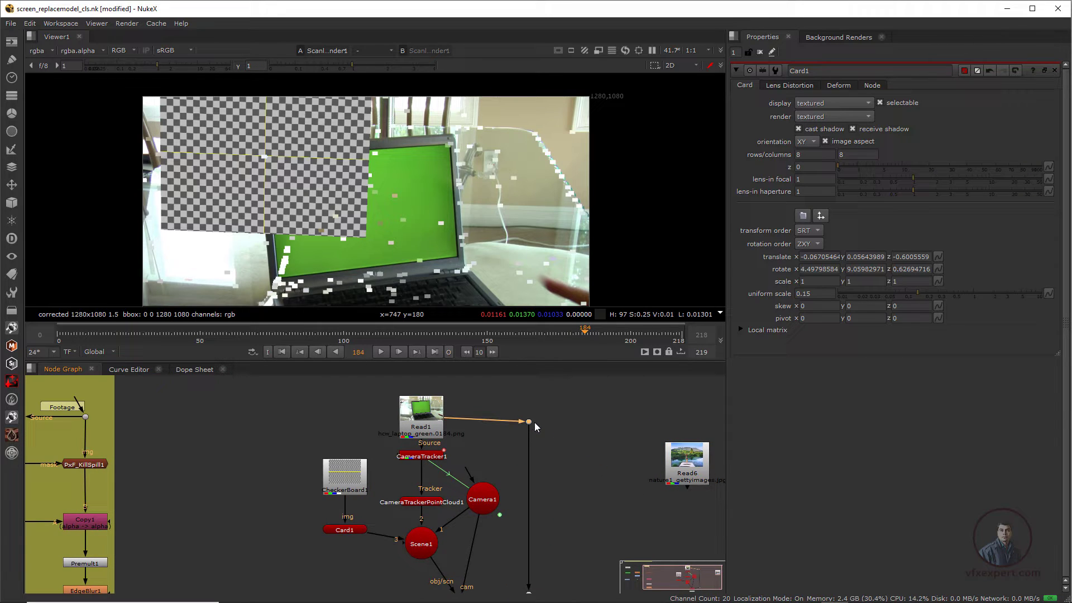
pyautogui.moveTo(475, 437); pyautogui.dragTo(343, 470, button='middle')
pyautogui.press('Tab')
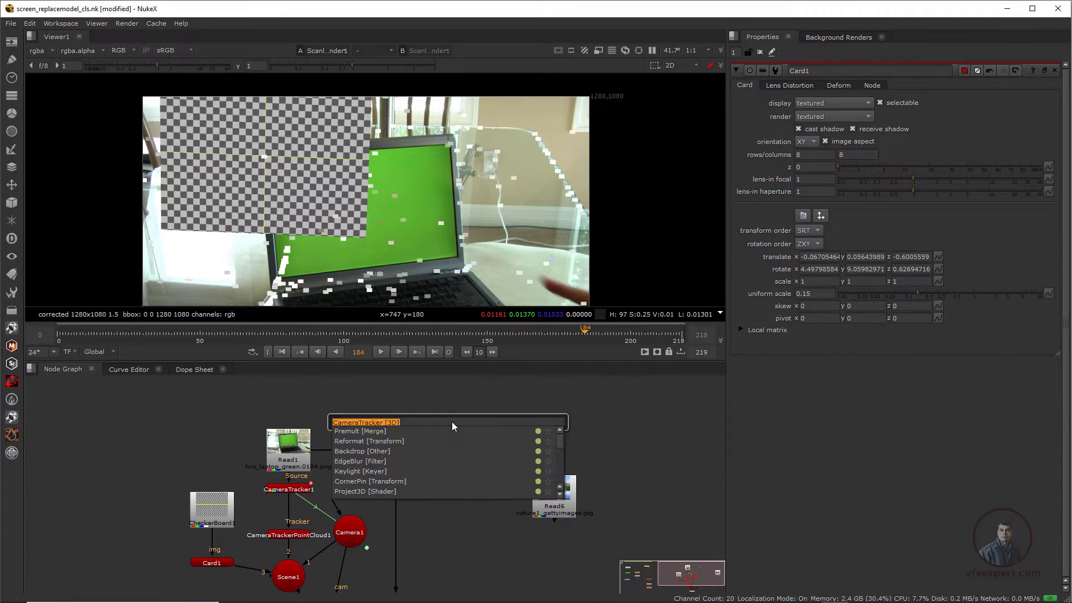
pyautogui.write('model')
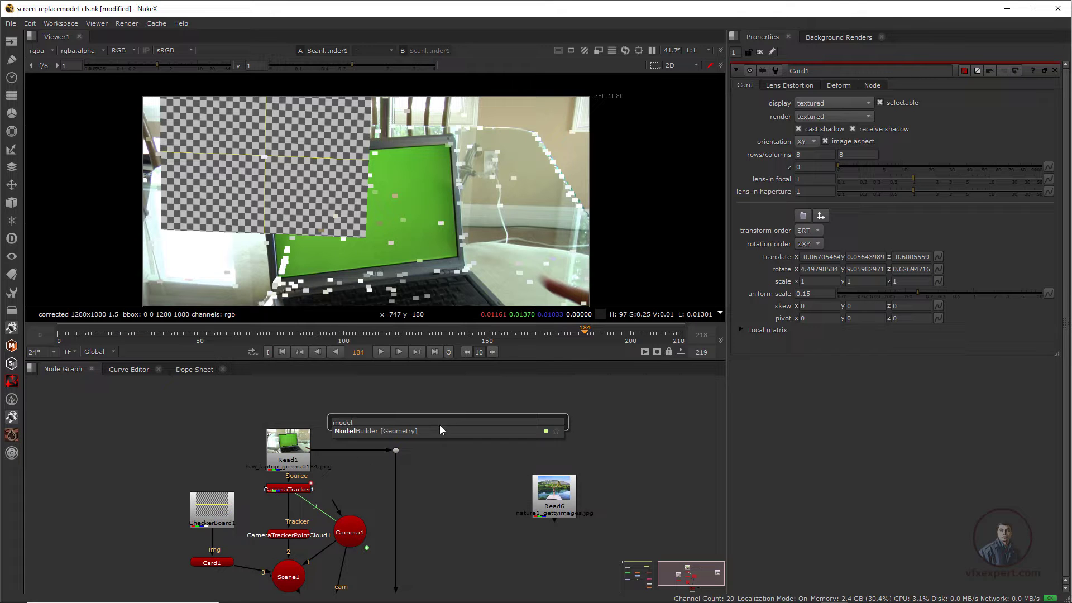
pyautogui.click(448, 431)
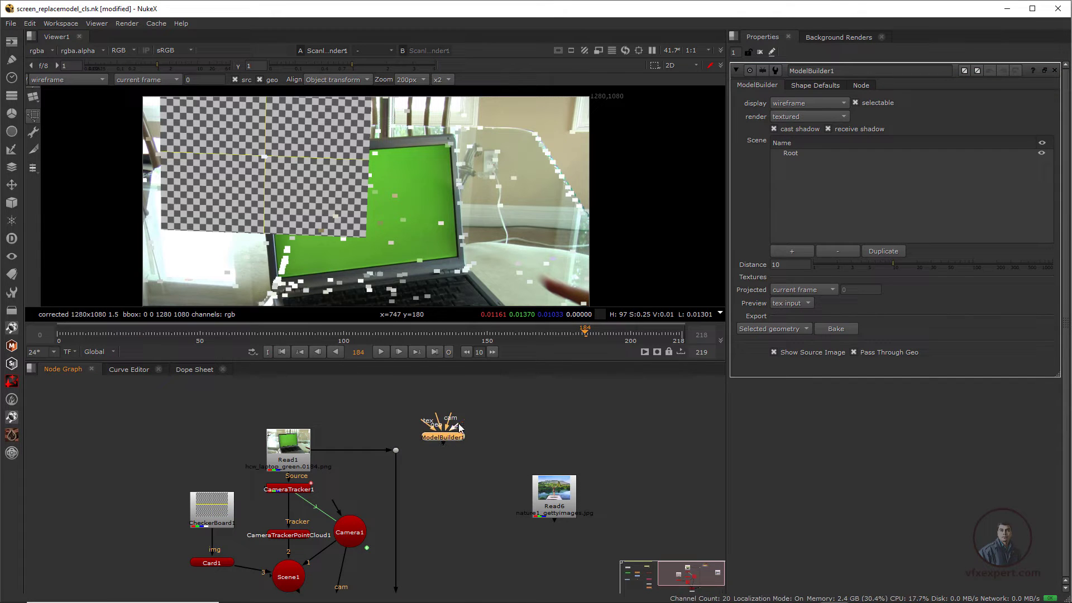
# Connect ModelBuilder1's src input to Read1 and its cam input to Camera1, and view the node.
pyautogui.moveTo(340, 442); pyautogui.dragTo(302, 447)
pyautogui.moveTo(448, 416); pyautogui.dragTo(357, 532)
pyautogui.moveTo(464, 439); pyautogui.dragTo(494, 425)
pyautogui.moveTo(555, 494); pyautogui.dragTo(614, 496)
pyautogui.click(475, 421)
pyautogui.press('1')
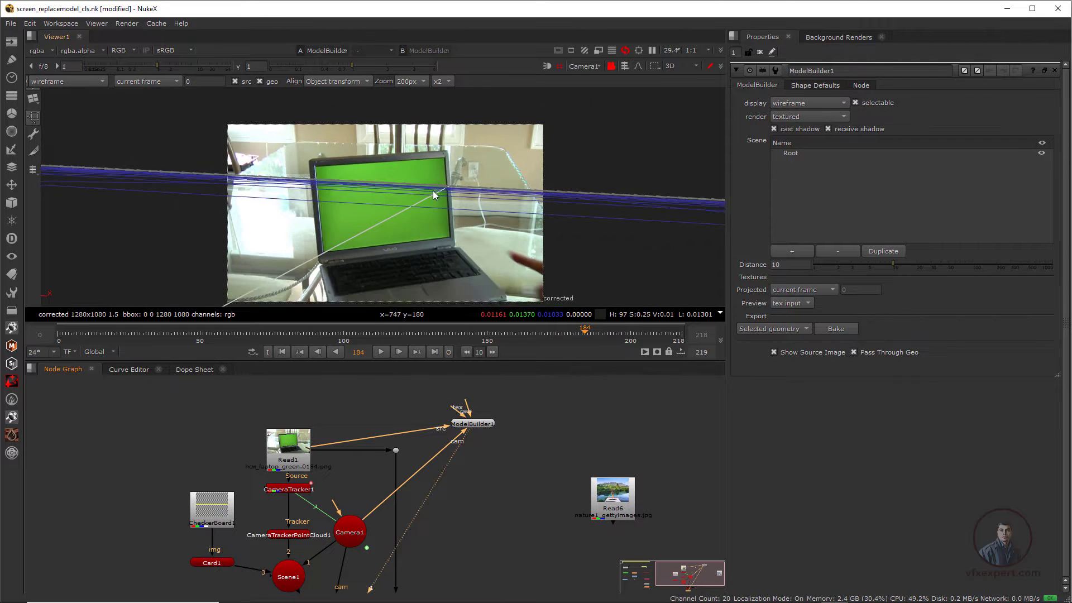
# Set ModelBuilder1's default card shape to 2 rows and 2 columns.
pyautogui.scroll(3, 358, 189)
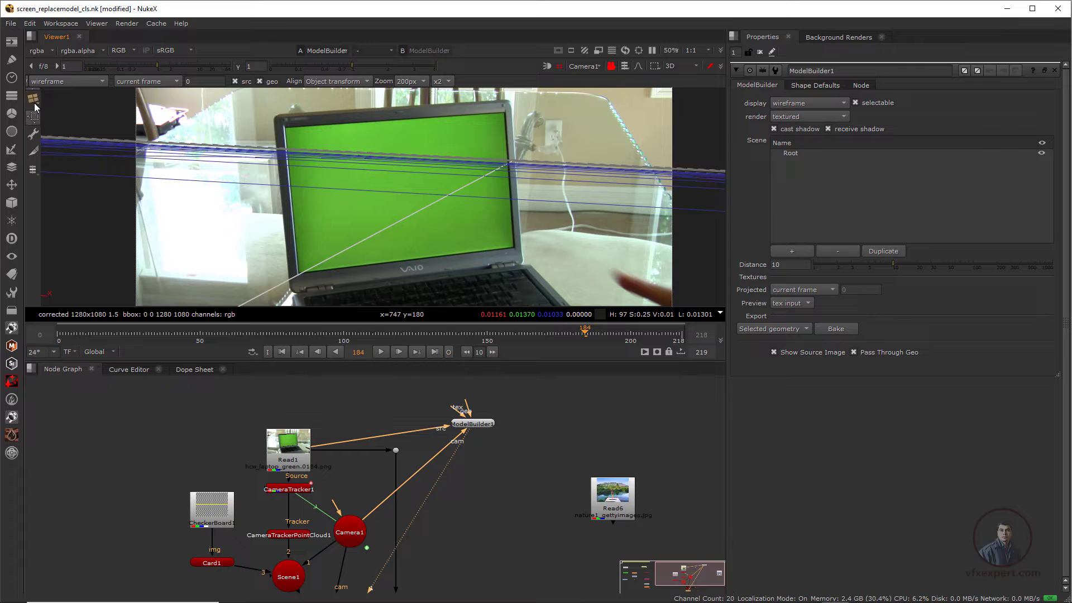
pyautogui.click(805, 87)
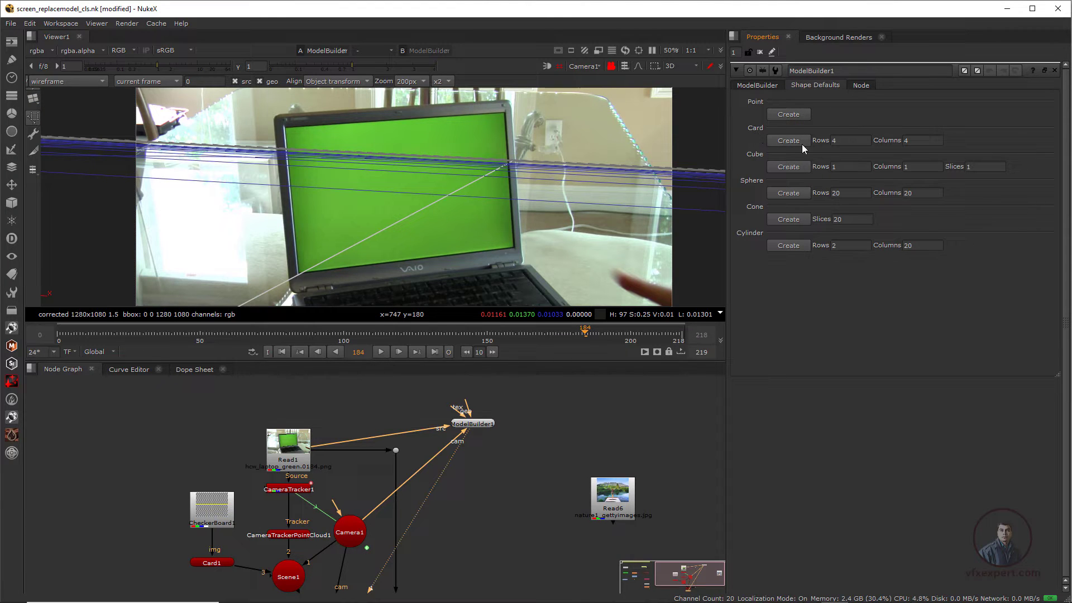
pyautogui.doubleClick(838, 140)
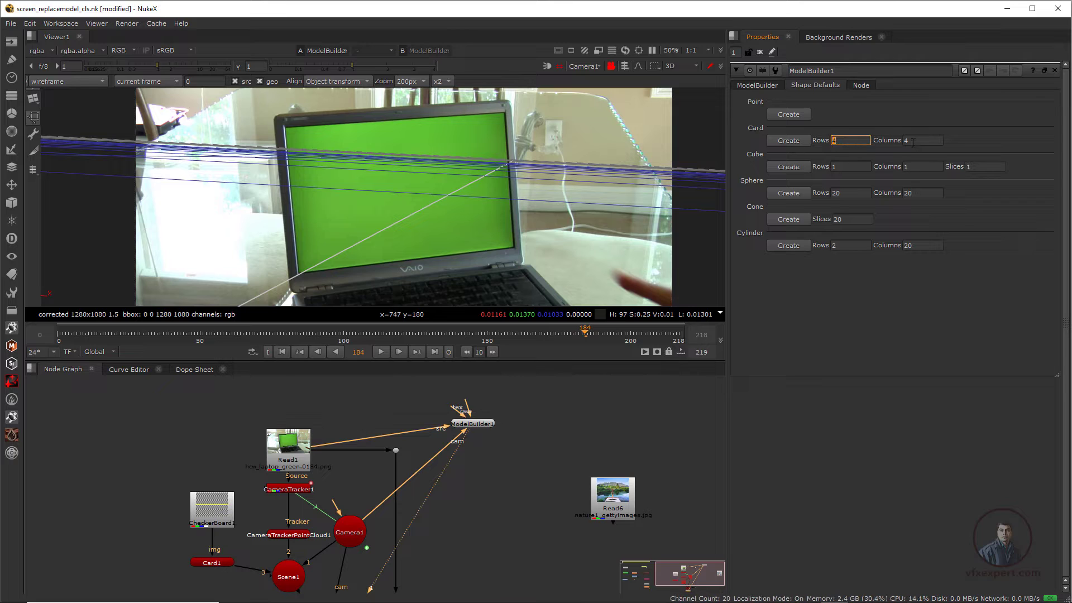
pyautogui.write('2')
pyautogui.press('Tab')
pyautogui.write('2')
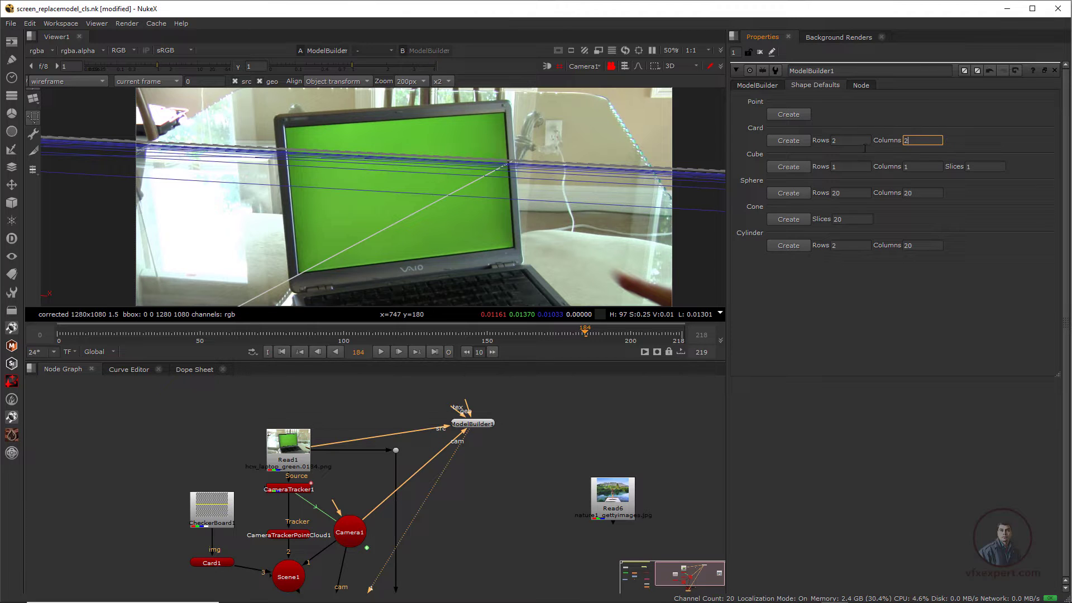
# Add a card shape over the laptop's green screen at frame 184.
pyautogui.click(34, 99)
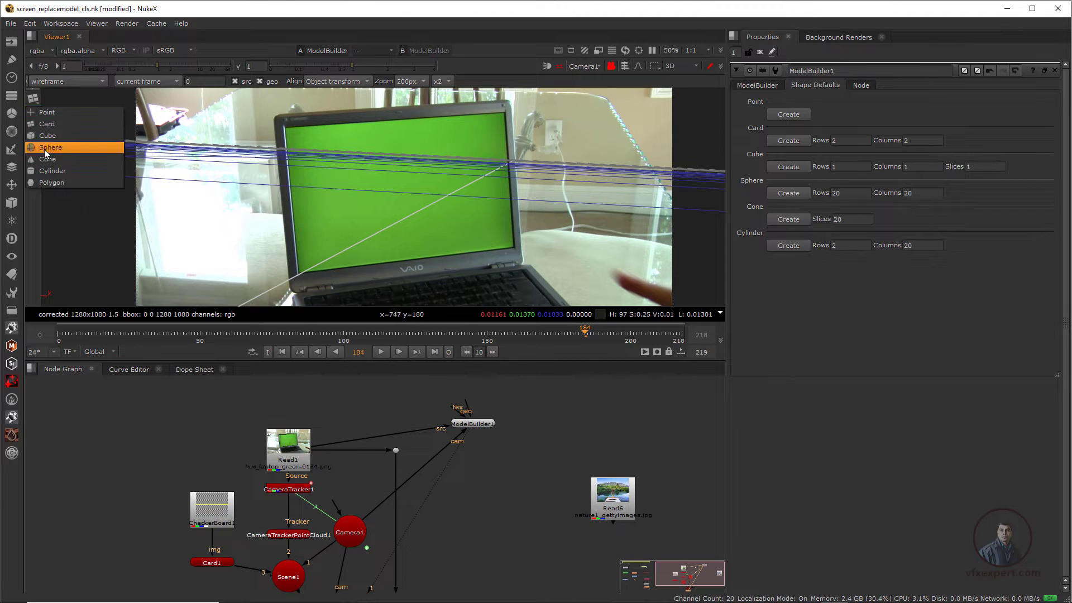
pyautogui.click(47, 123)
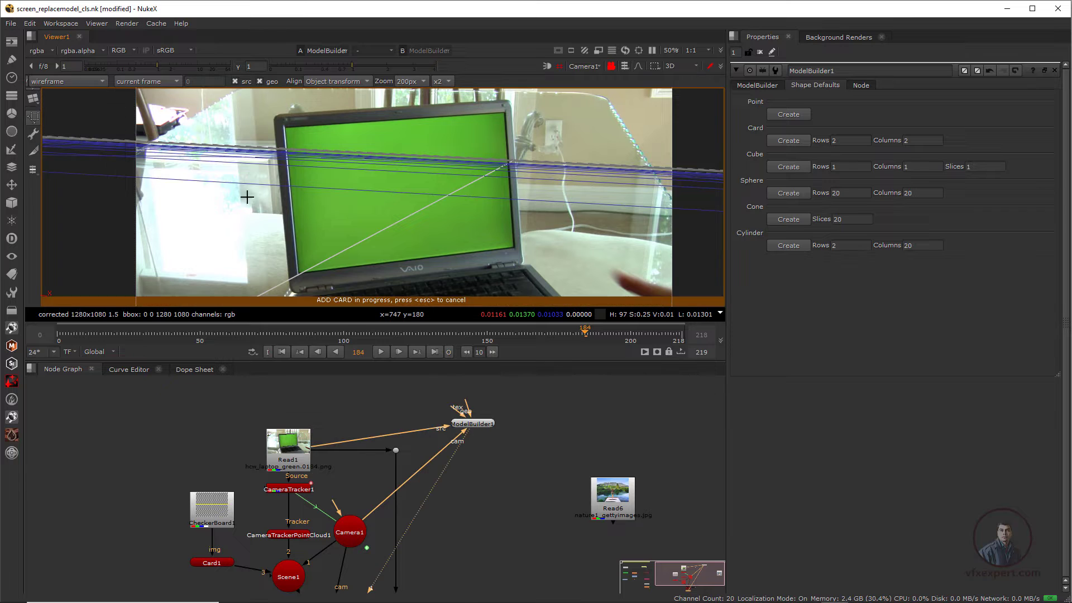
pyautogui.click(410, 204)
pyautogui.scroll(-3, 424, 205)
pyautogui.scroll(2, 370, 167)
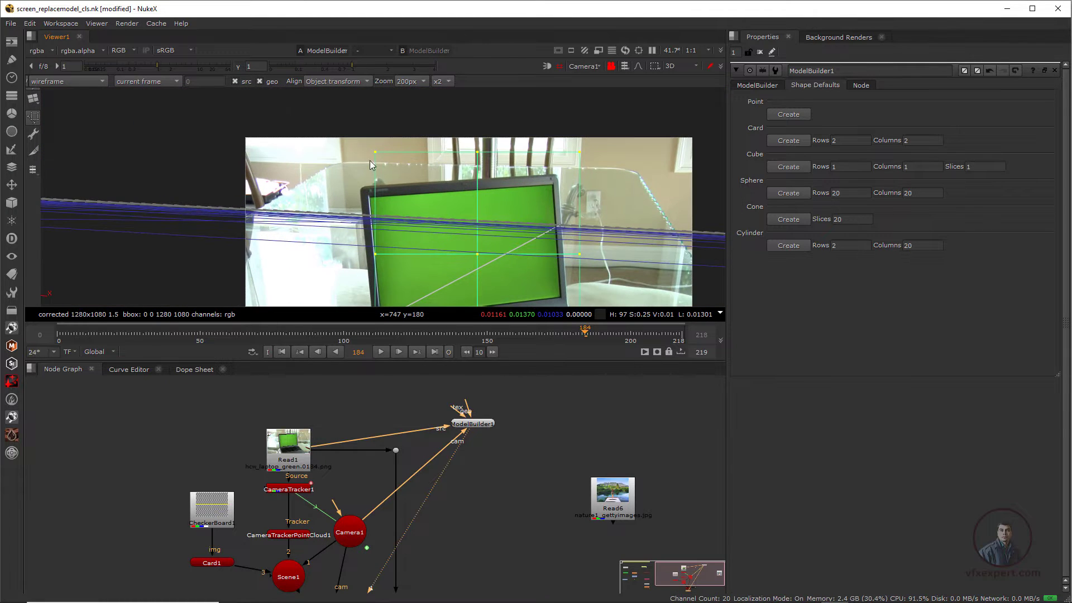
# Move the new card's corner vertices onto the matching corners of the green laptop screen at frame 184.
pyautogui.moveTo(375, 153); pyautogui.dragTo(370, 199)
pyautogui.scroll(2, 462, 228)
pyautogui.scroll(1, 464, 229)
pyautogui.moveTo(537, 227); pyautogui.dragTo(408, 252, button='middle')
pyautogui.moveTo(523, 205); pyautogui.dragTo(485, 182)
pyautogui.moveTo(425, 213); pyautogui.dragTo(505, 109, button='middle')
pyautogui.moveTo(385, 260); pyautogui.dragTo(430, 95, button='middle')
pyautogui.moveTo(373, 267); pyautogui.dragTo(338, 133)
pyautogui.scroll(3, 338, 133)
pyautogui.moveTo(337, 133); pyautogui.dragTo(369, 174, button='middle')
pyautogui.moveTo(536, 114); pyautogui.dragTo(360, 296, button='middle')
pyautogui.moveTo(558, 106); pyautogui.dragTo(385, 302, button='middle')
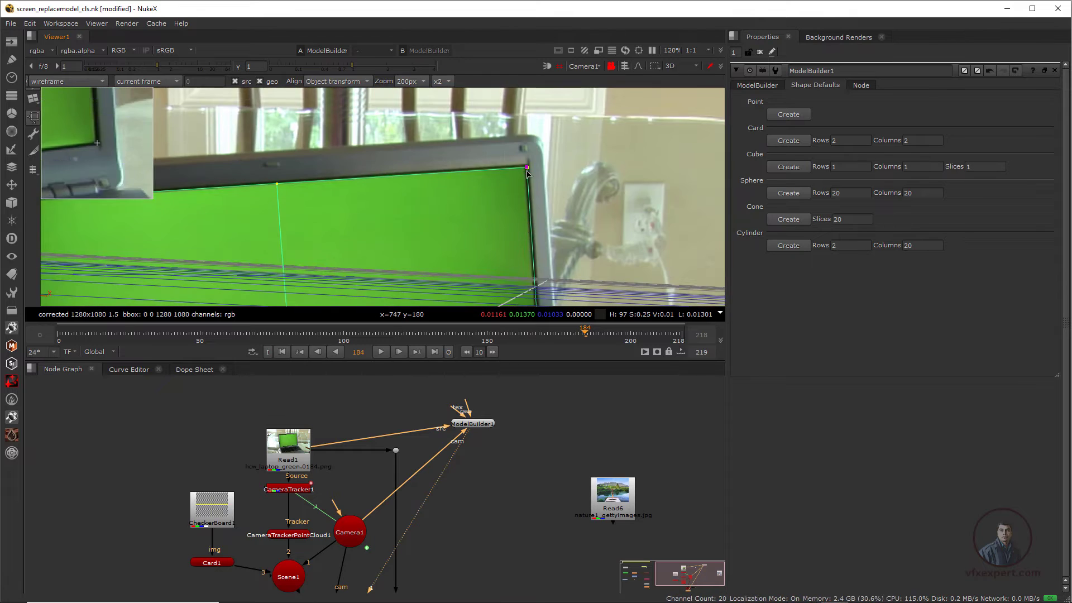
# Refine the card's upper-right and upper-left corners against the green screen at frame 184.
pyautogui.moveTo(534, 162); pyautogui.dragTo(533, 159)
pyautogui.moveTo(184, 192); pyautogui.dragTo(586, 137, button='middle')
pyautogui.click(411, 141)
pyautogui.scroll(-7, 441, 173)
pyautogui.scroll(2, 474, 236)
pyautogui.moveTo(512, 218); pyautogui.dragTo(438, 212, button='middle')
pyautogui.scroll(-1, 473, 235)
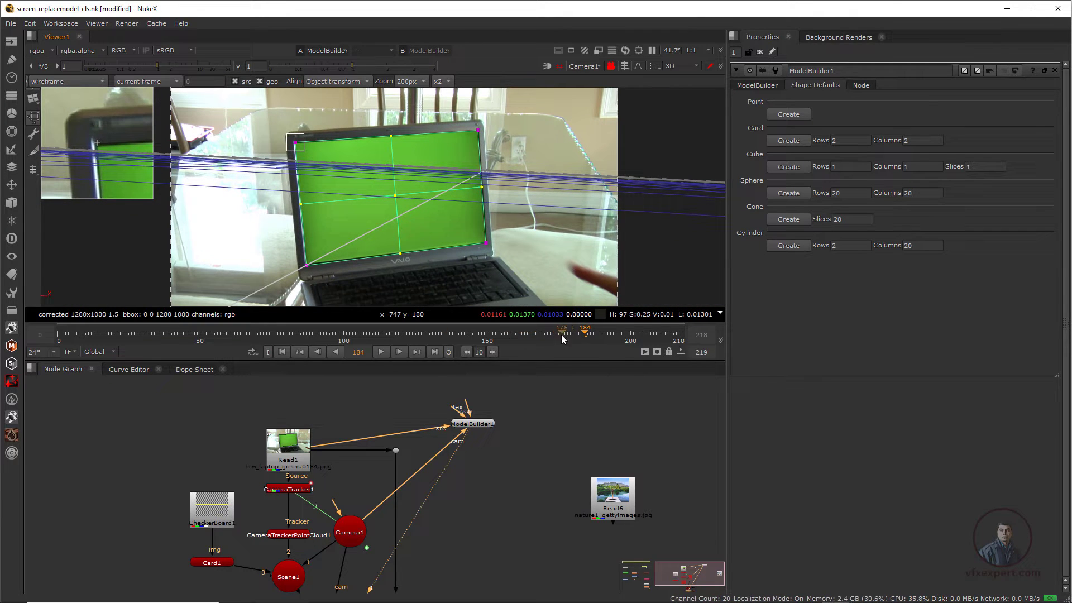
# At frame 117, move the card's upper-right corner onto the green screen's upper-right corner.
pyautogui.moveTo(533, 333); pyautogui.dragTo(393, 334)
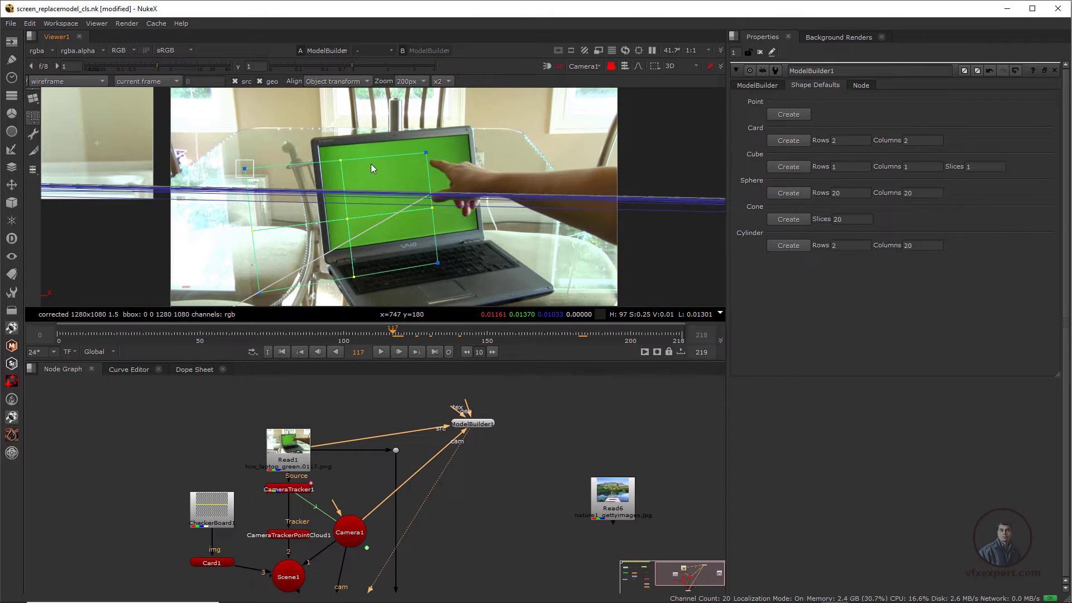
pyautogui.click(426, 155)
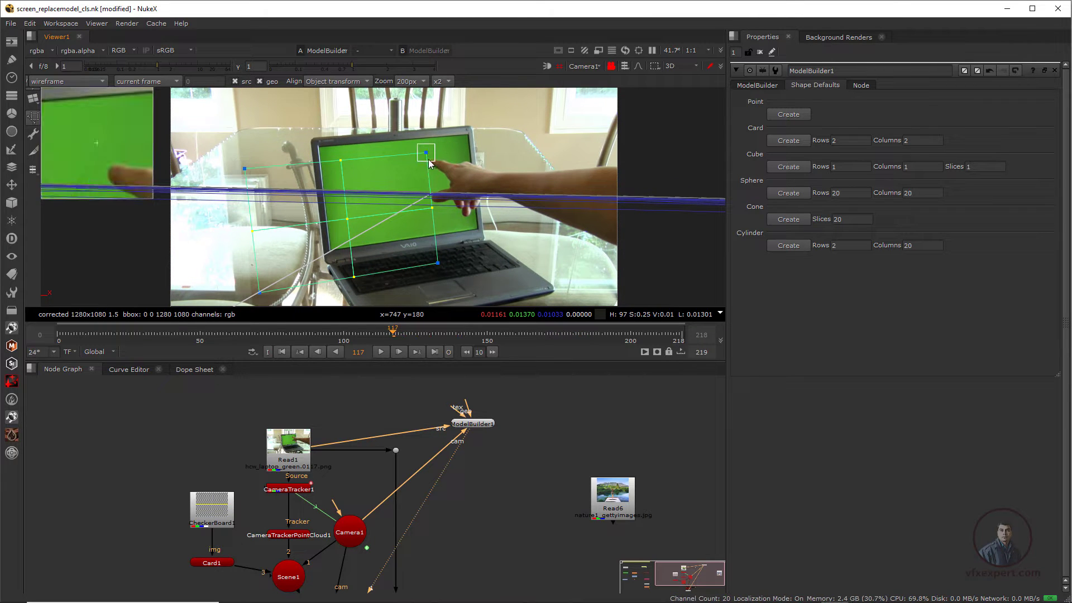
pyautogui.moveTo(428, 155); pyautogui.dragTo(469, 140)
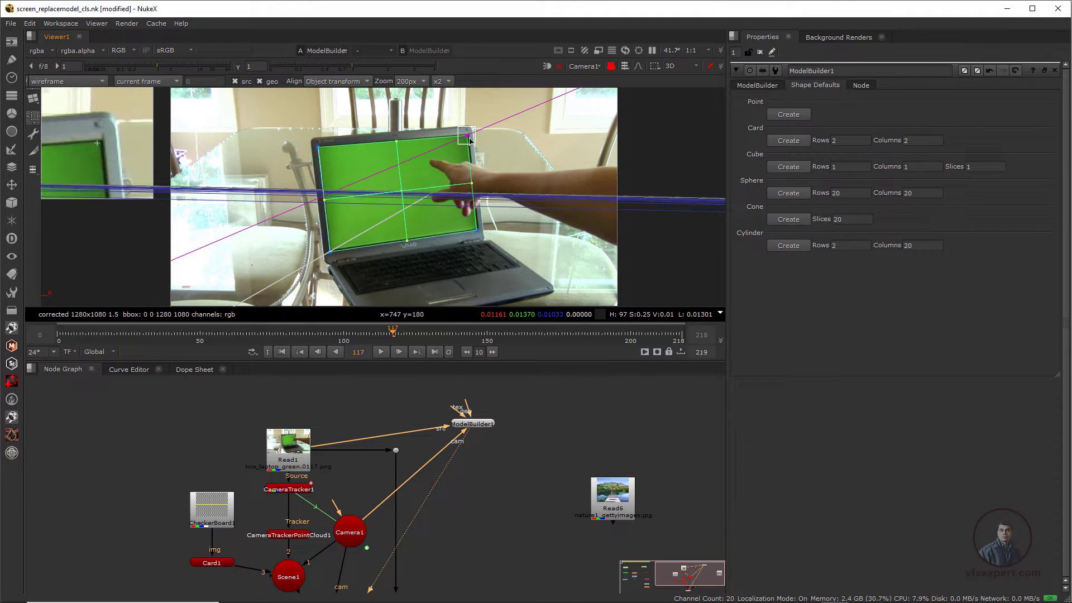
pyautogui.scroll(3, 512, 200)
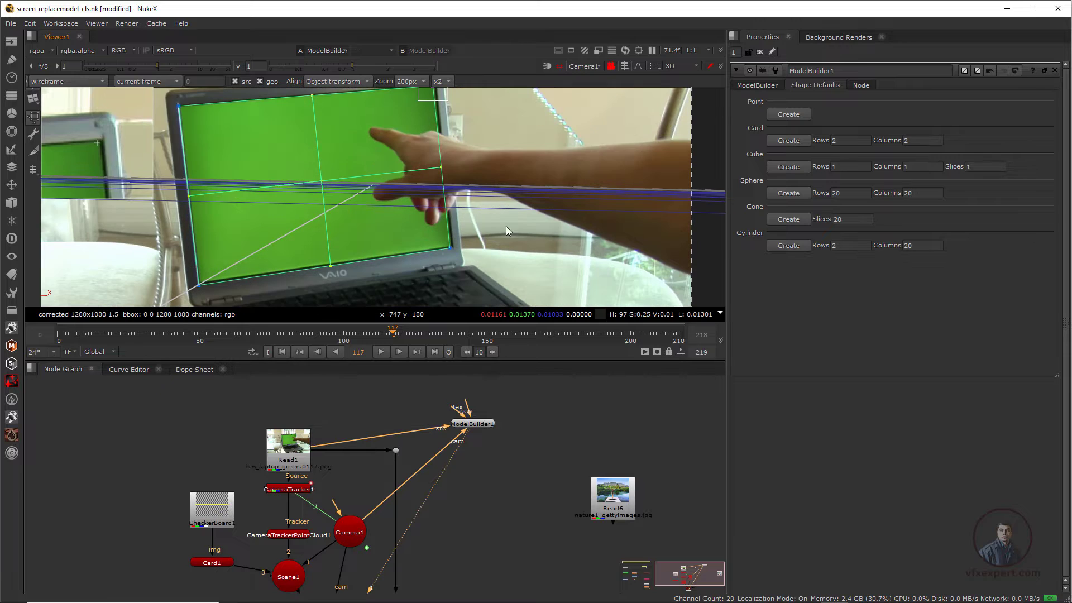
# Fine-tune the card's lower-right, lower-left and upper-left corners against the green screen at frame 117.
pyautogui.click(456, 250)
pyautogui.moveTo(457, 252); pyautogui.dragTo(459, 251)
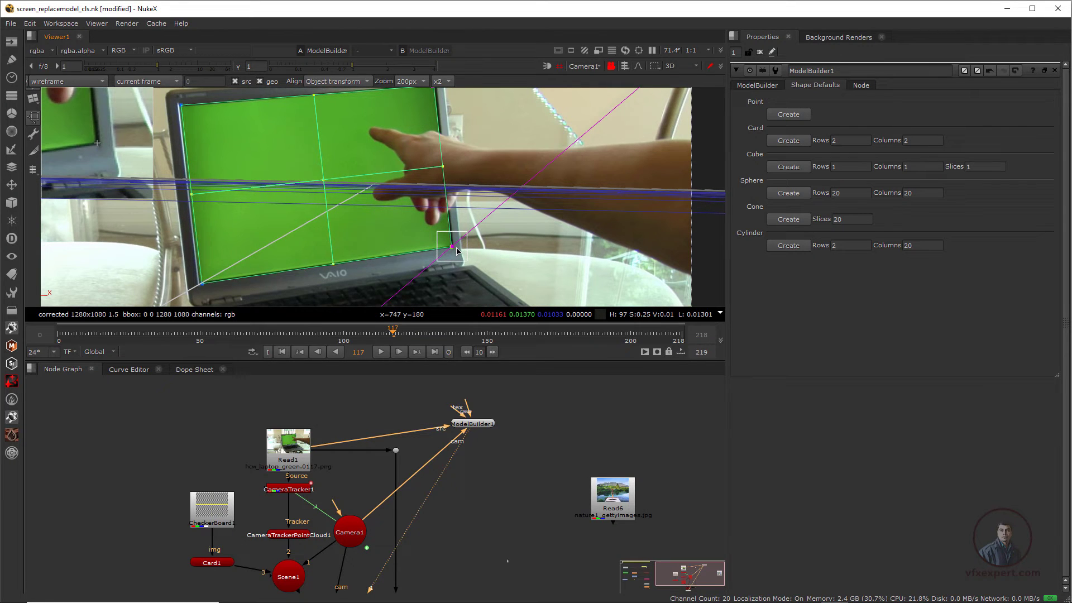
pyautogui.moveTo(203, 283); pyautogui.dragTo(201, 284)
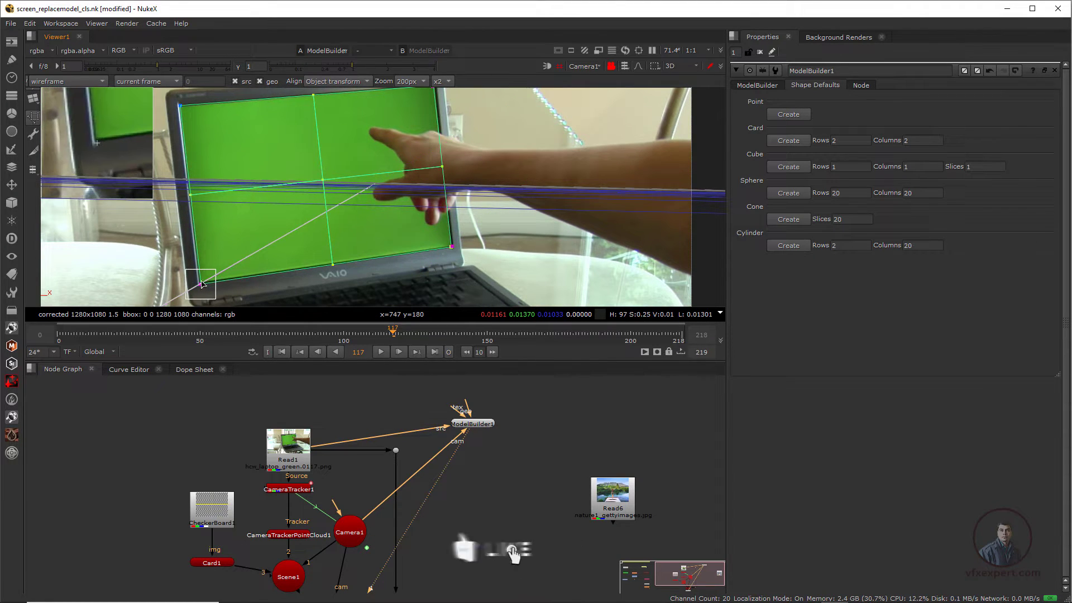
pyautogui.click(180, 106)
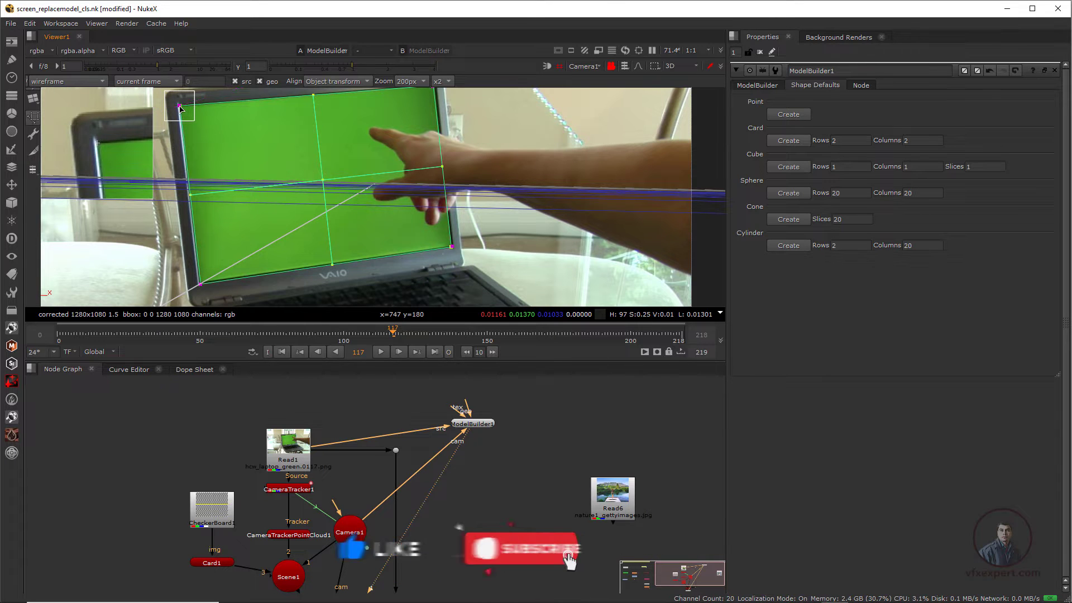
pyautogui.scroll(-2, 282, 161)
# At frame 21, align the card's lower-right, upper-right and upper-left corners with the green screen's corners.
pyautogui.moveTo(391, 333); pyautogui.dragTo(117, 333)
pyautogui.scroll(4, 422, 168)
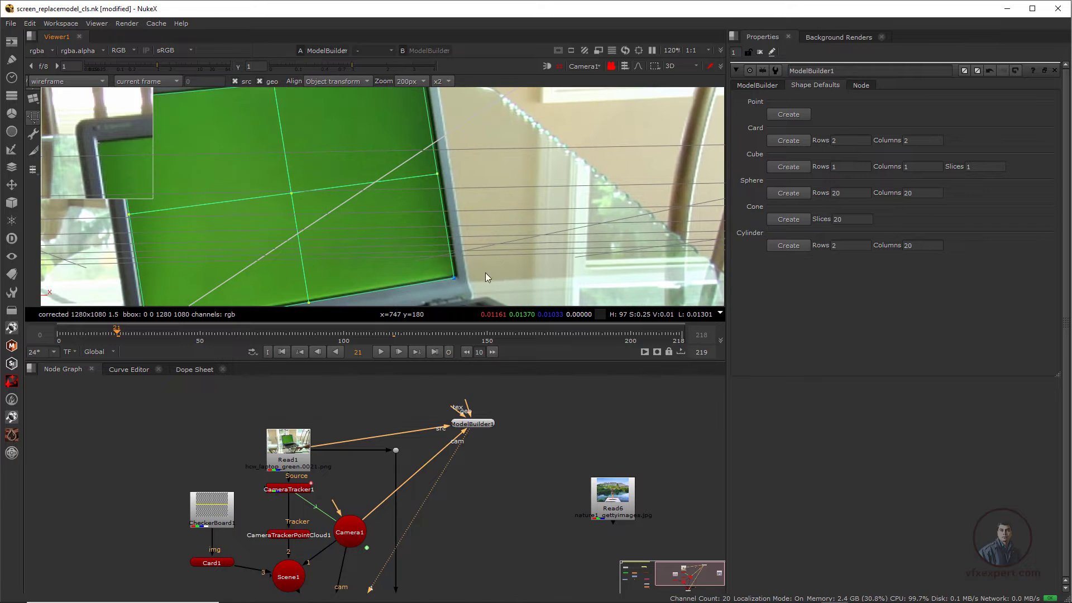
pyautogui.moveTo(455, 278); pyautogui.dragTo(456, 277)
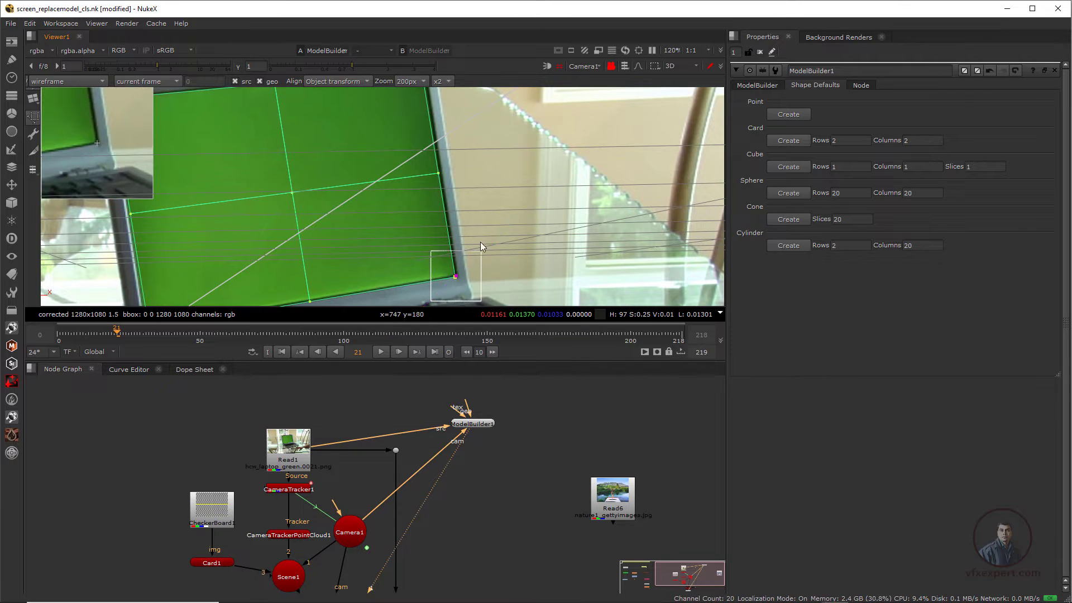
pyautogui.moveTo(467, 101); pyautogui.dragTo(543, 216, button='middle')
pyautogui.moveTo(497, 187); pyautogui.dragTo(499, 186)
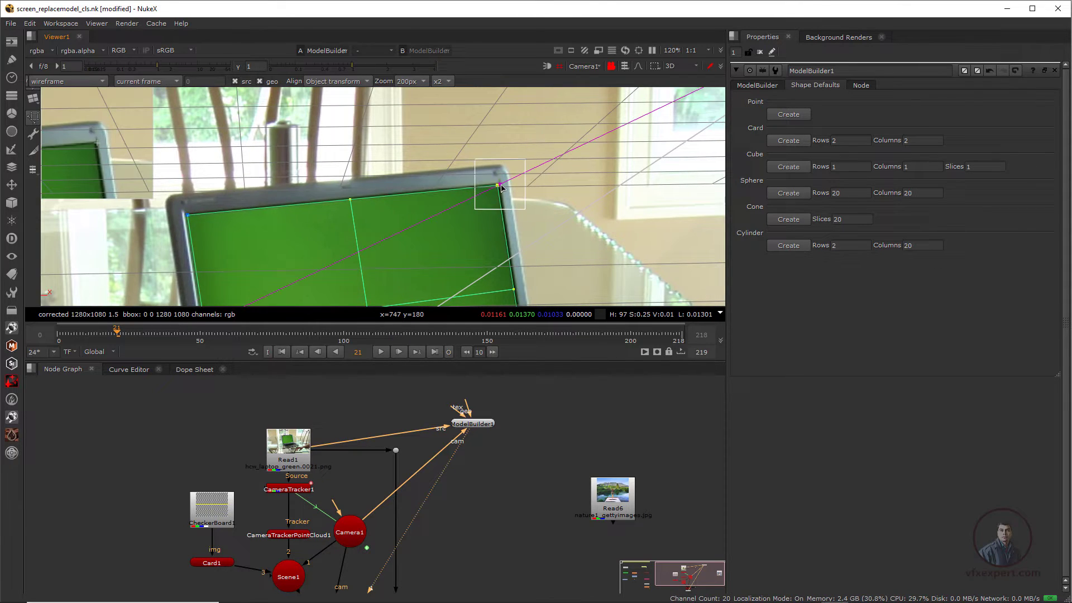
pyautogui.moveTo(189, 216); pyautogui.dragTo(185, 215)
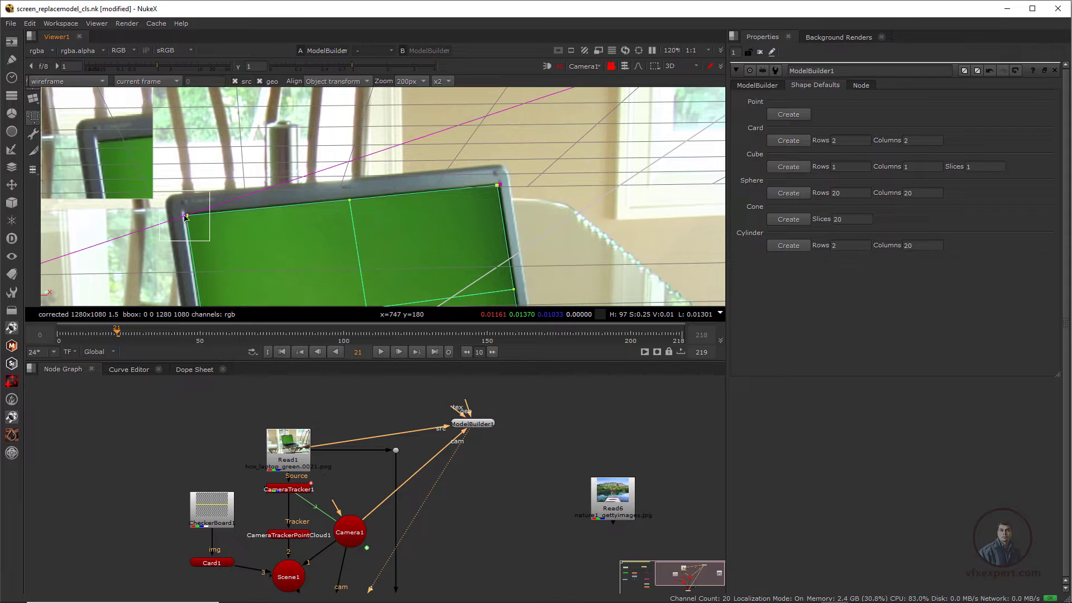
# Scrub through the shot to check how the card follows the laptop screen, stopping at frame 67.
pyautogui.scroll(-6, 363, 197)
pyautogui.moveTo(329, 275); pyautogui.dragTo(375, 248, button='middle')
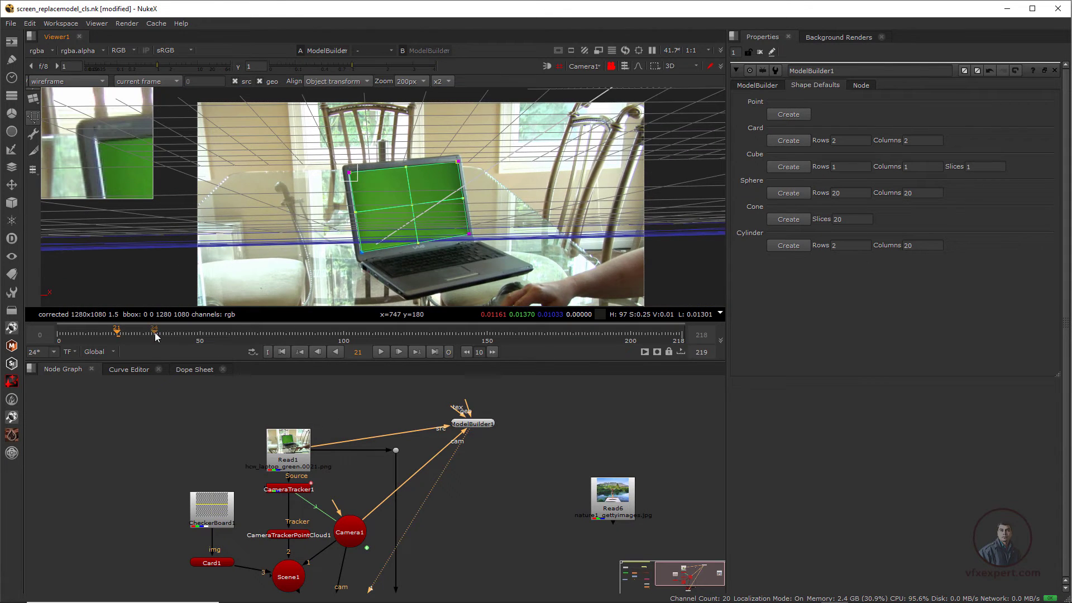
pyautogui.moveTo(155, 335); pyautogui.dragTo(283, 336)
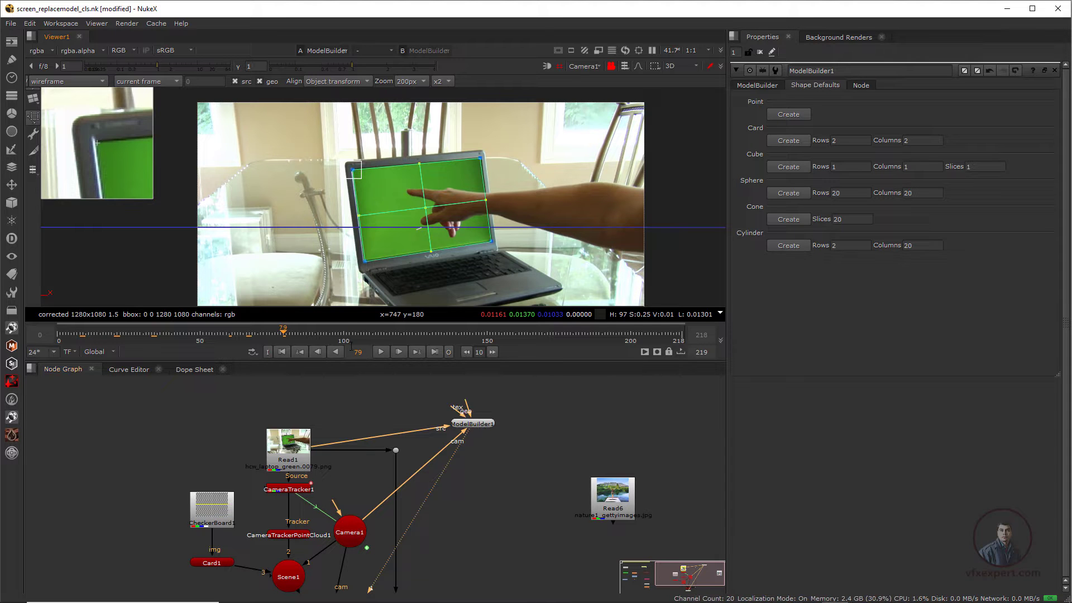
pyautogui.moveTo(367, 334); pyautogui.dragTo(645, 341)
pyautogui.moveTo(558, 339); pyautogui.dragTo(248, 335)
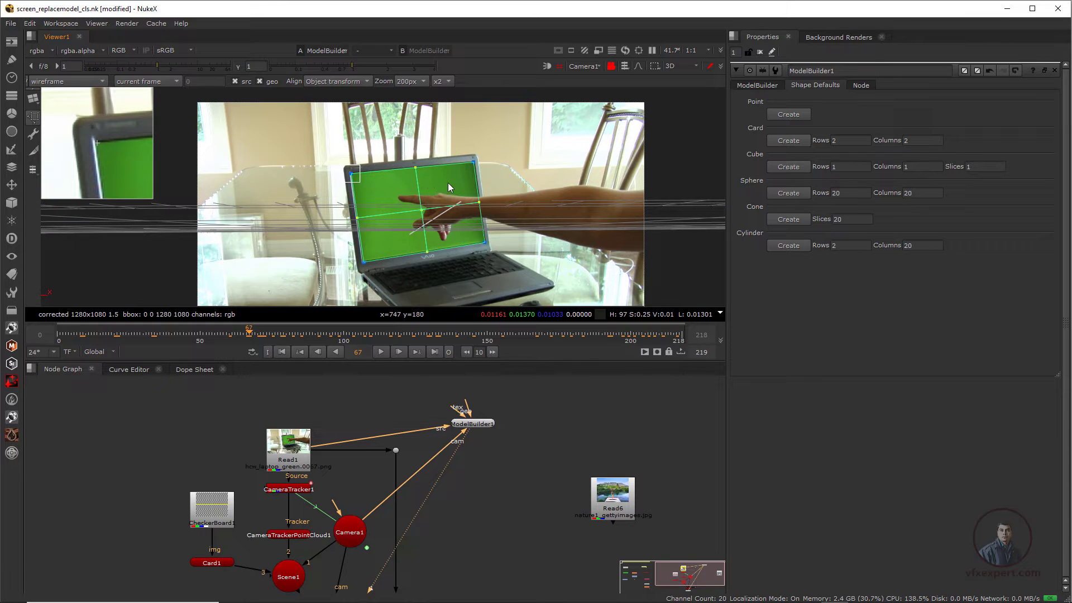
# Bake ModelBuilder1's selected Card1 geometry into a separate geometry node.
pyautogui.click(479, 426)
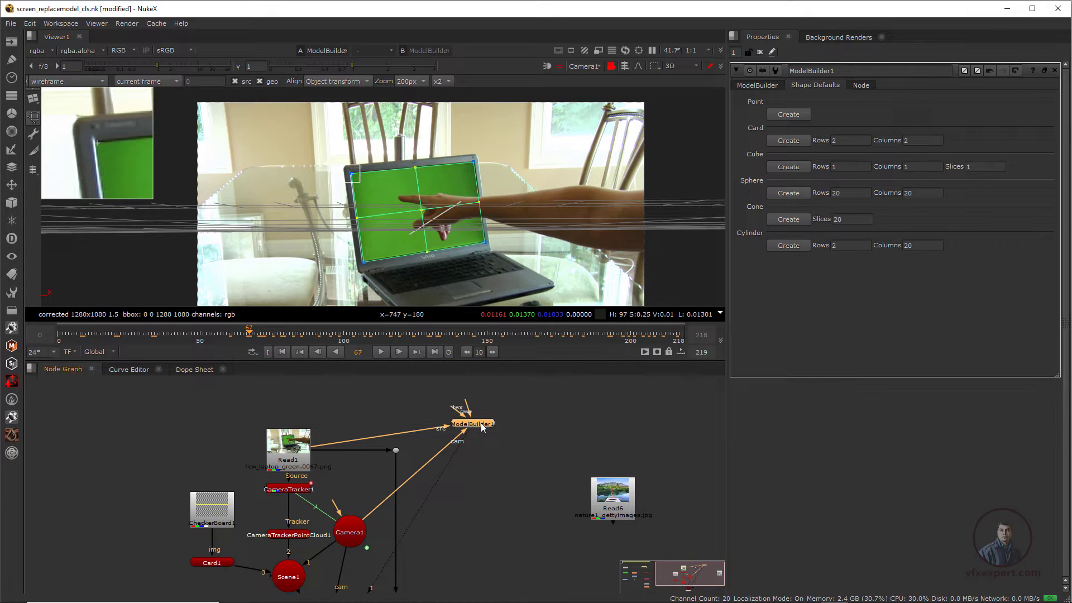
pyautogui.click(763, 87)
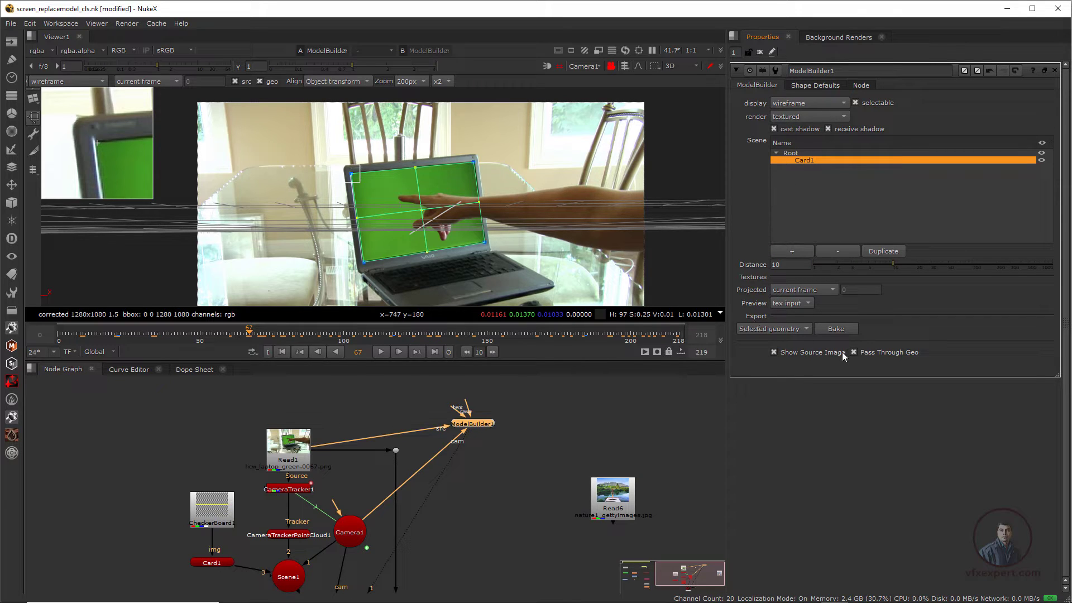
pyautogui.click(835, 329)
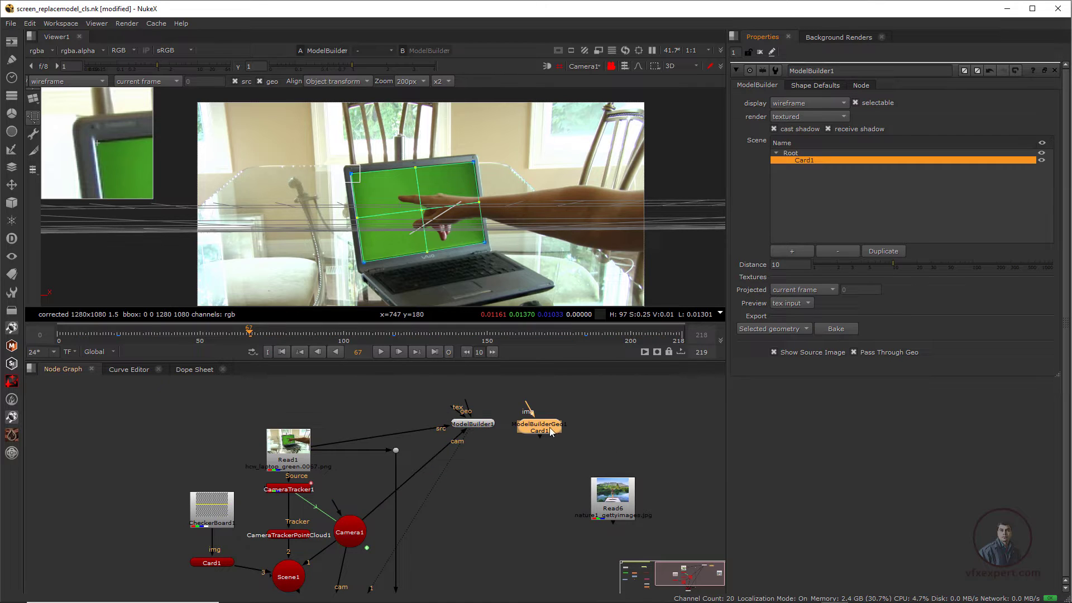
# Move the baked ModelBuilderGeo node beside the original Card1 node and connect it to Scene1.
pyautogui.click(548, 439)
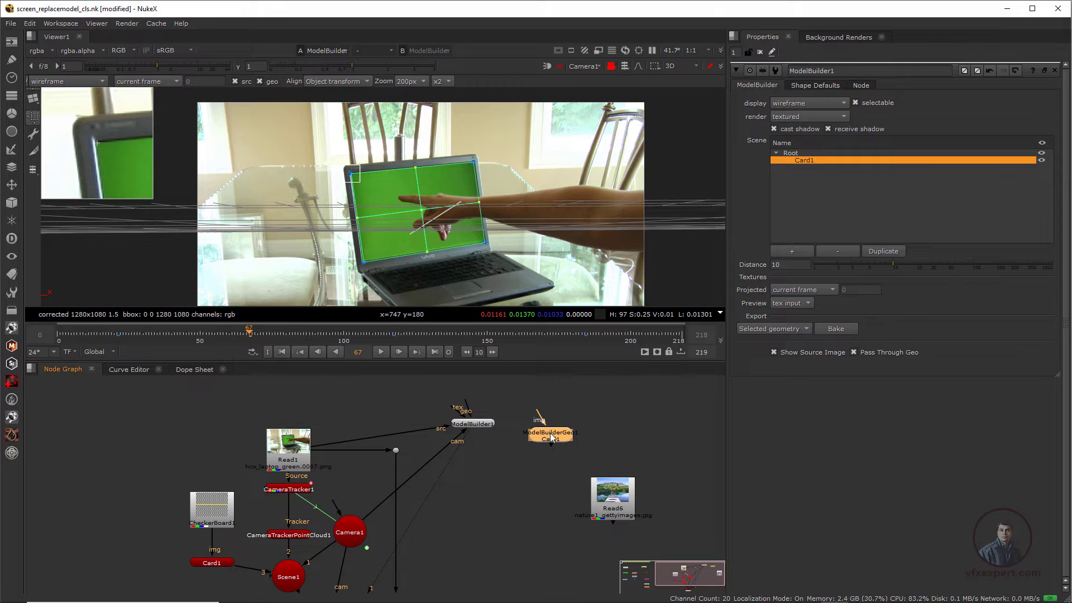
pyautogui.moveTo(571, 434); pyautogui.dragTo(567, 436)
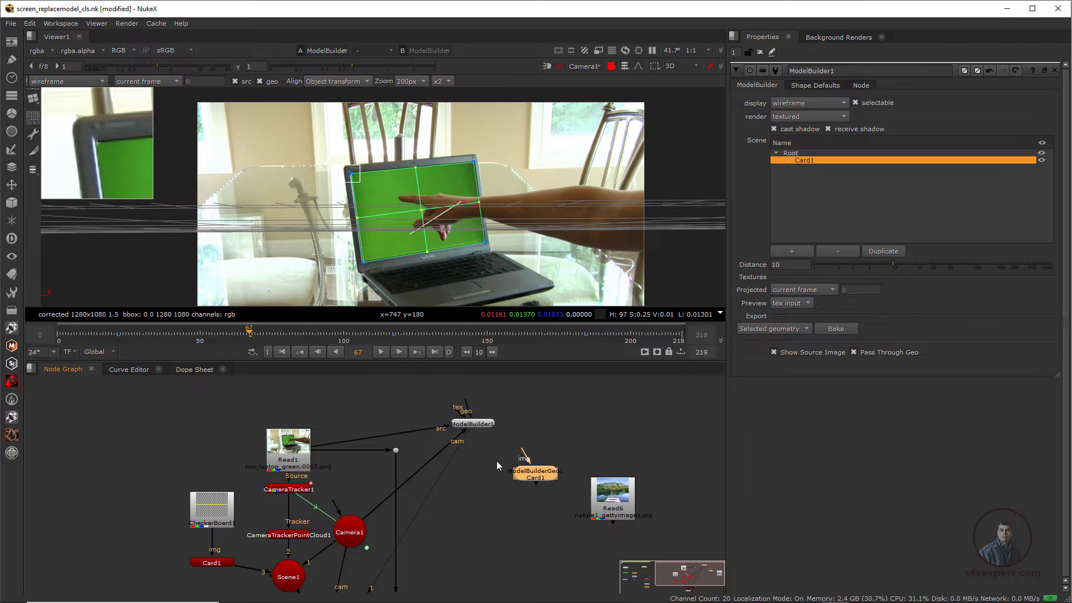
pyautogui.scroll(-2, 494, 474)
pyautogui.moveTo(309, 531); pyautogui.dragTo(326, 520)
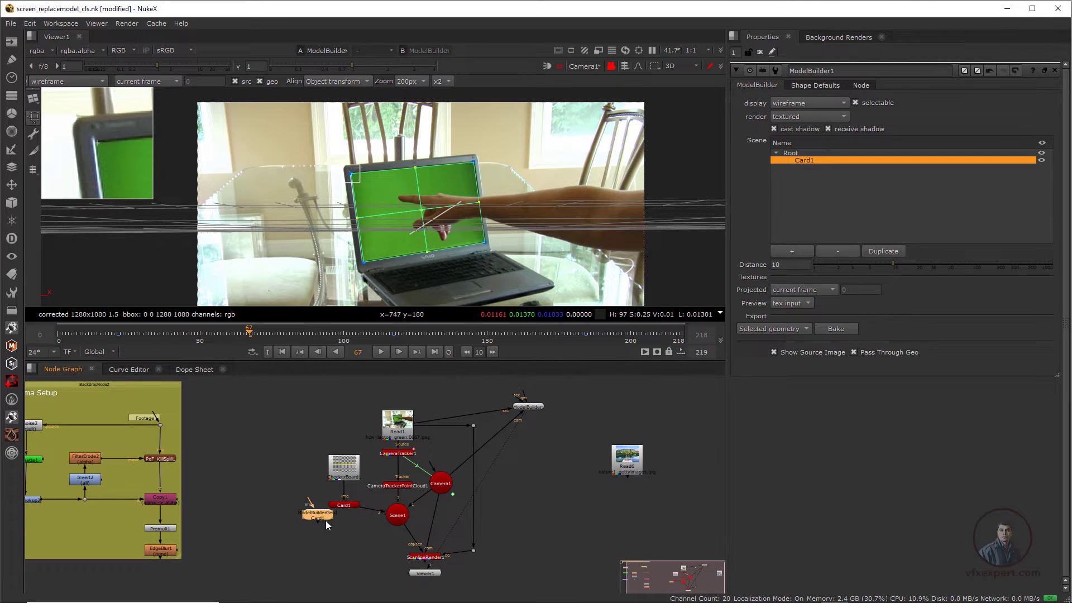
pyautogui.scroll(3, 333, 525)
pyautogui.moveTo(321, 515); pyautogui.dragTo(305, 507, button='middle')
pyautogui.moveTo(288, 503); pyautogui.dragTo(454, 500)
pyautogui.scroll(-1, 479, 489)
pyautogui.moveTo(474, 487); pyautogui.dragTo(404, 456, button='middle')
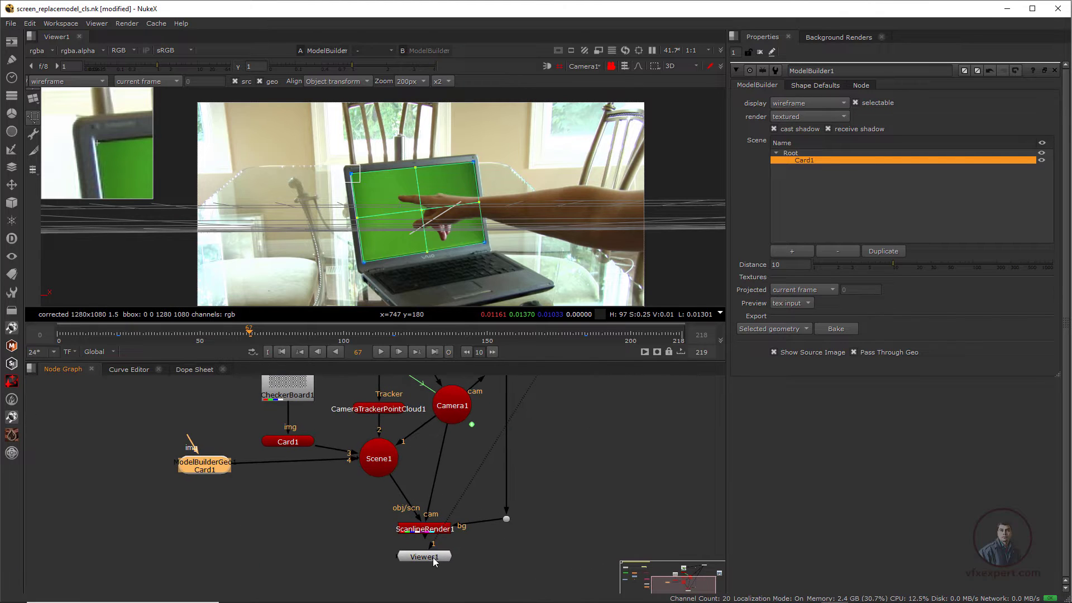
# Move Viewer1 aside from ScanlineRender1 and disable CameraTrackerPointCloud1.
pyautogui.moveTo(433, 557); pyautogui.dragTo(525, 575)
pyautogui.click(390, 411)
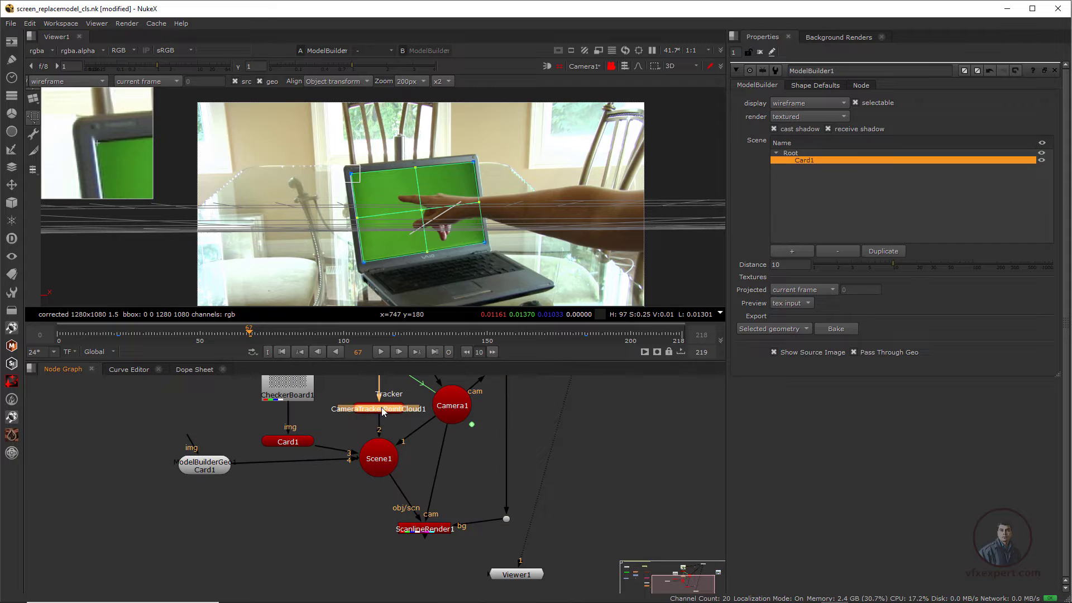
pyautogui.press('d')
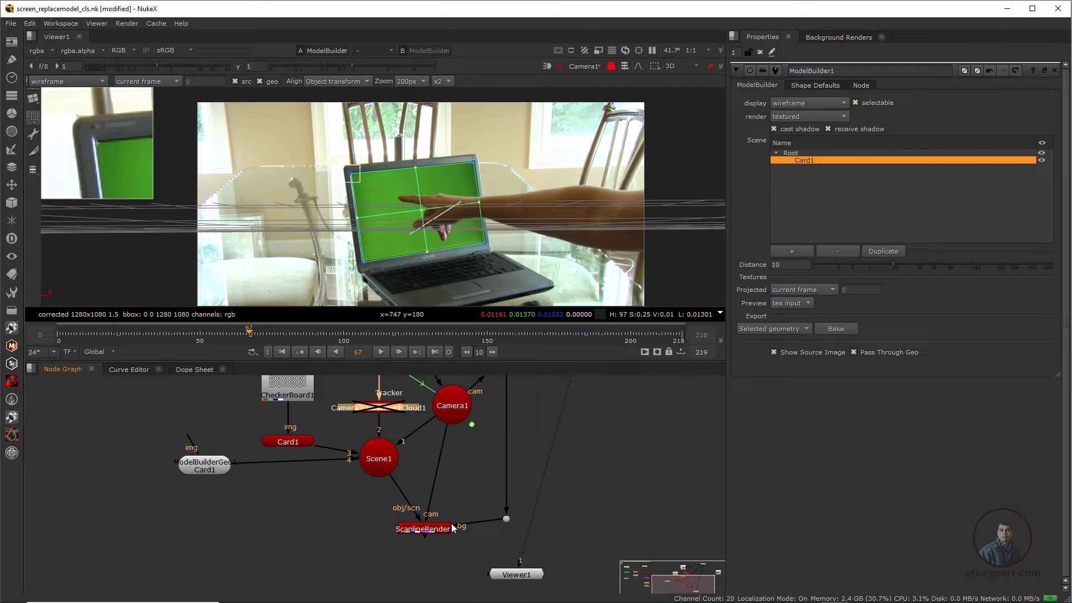
# View ScanlineRender1 in the viewer and look at the 3D scene through the default camera.
pyautogui.click(438, 532)
pyautogui.press('1')
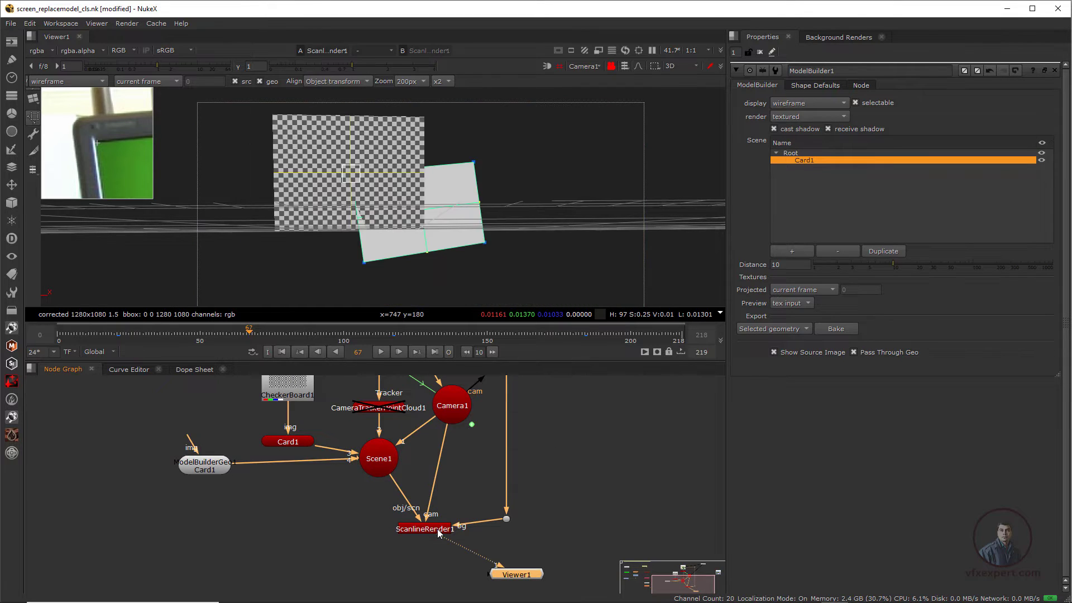
pyautogui.click(601, 67)
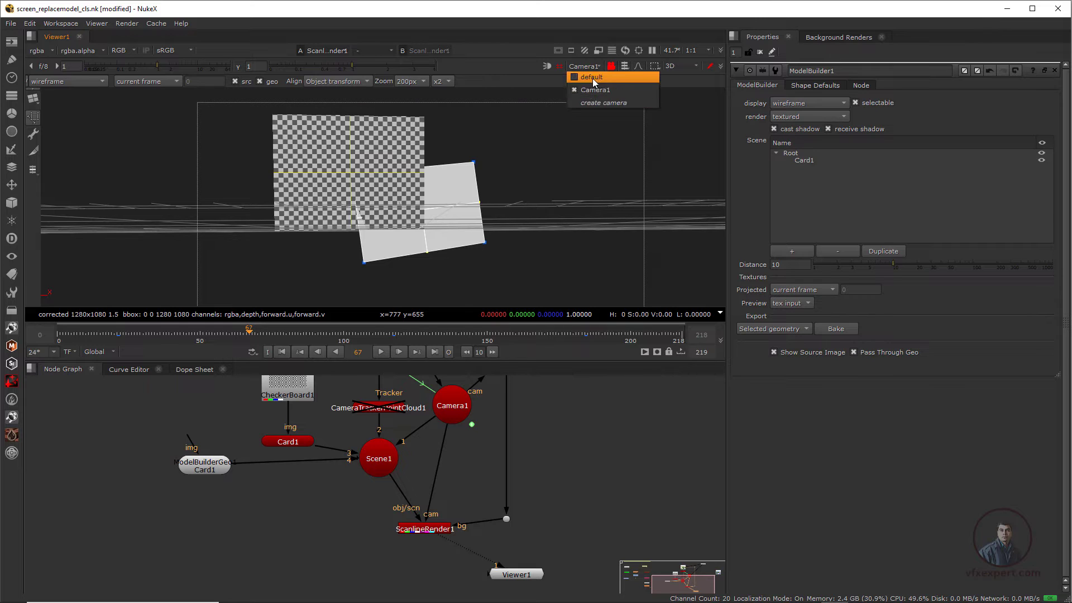
pyautogui.click(591, 74)
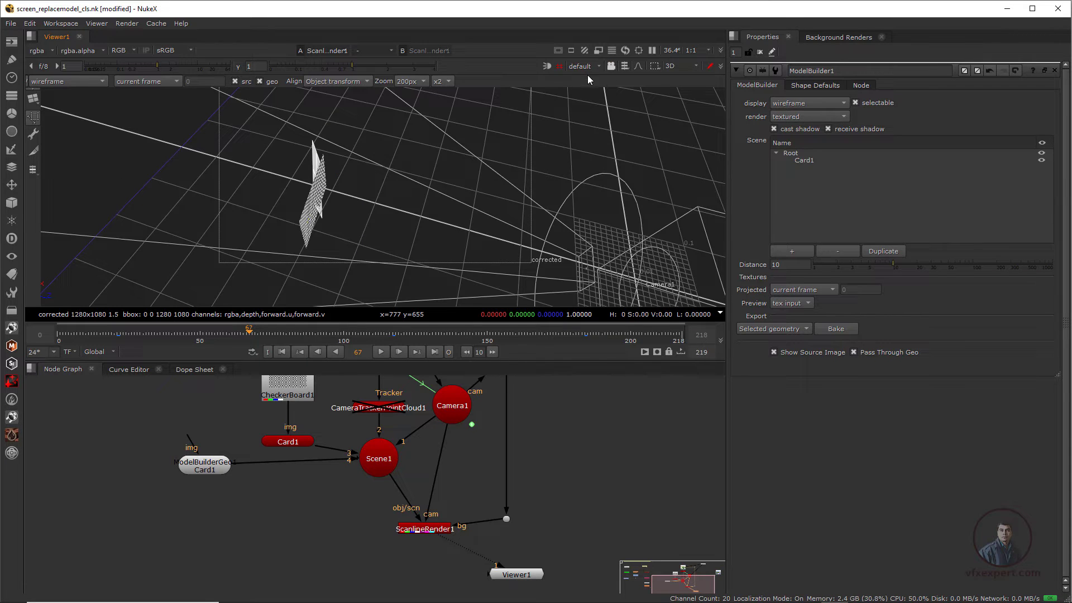
# Examine the checkerboard Card1 and the baked ModelBuilder geometry from several angles in 3D, comparing their positions and orientations.
pyautogui.click(596, 67)
pyautogui.click(592, 77)
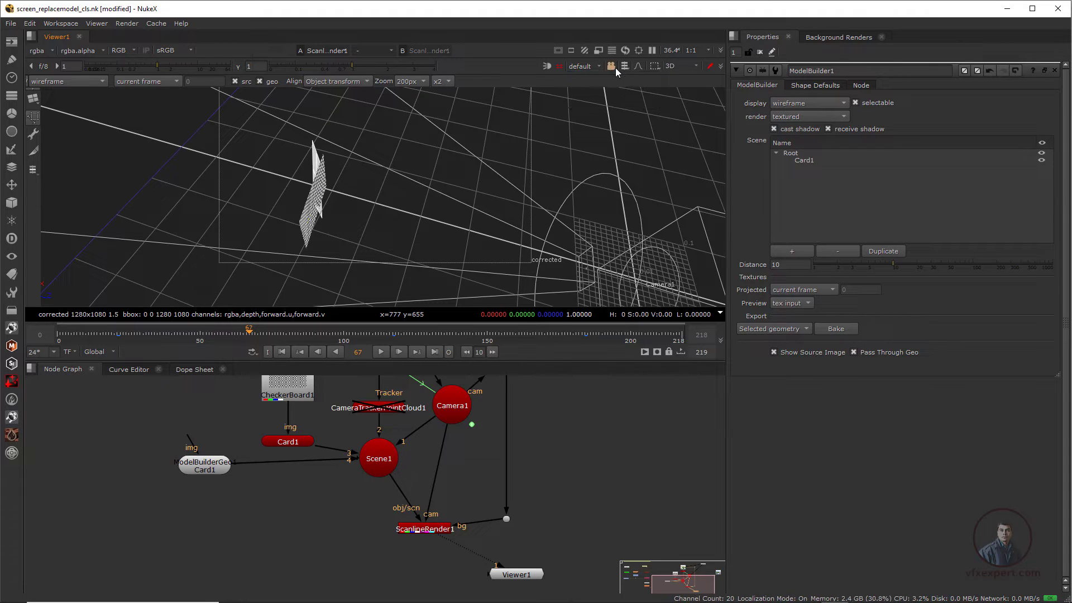
pyautogui.keyDown('ctrl'); pyautogui.moveTo(328, 179); pyautogui.dragTo(318, 180); pyautogui.keyUp('ctrl')
pyautogui.keyDown('ctrl'); pyautogui.moveTo(365, 230); pyautogui.dragTo(457, 170); pyautogui.keyUp('ctrl')
pyautogui.scroll(4, 444, 202)
pyautogui.scroll(3, 440, 199)
pyautogui.scroll(-6, 440, 200)
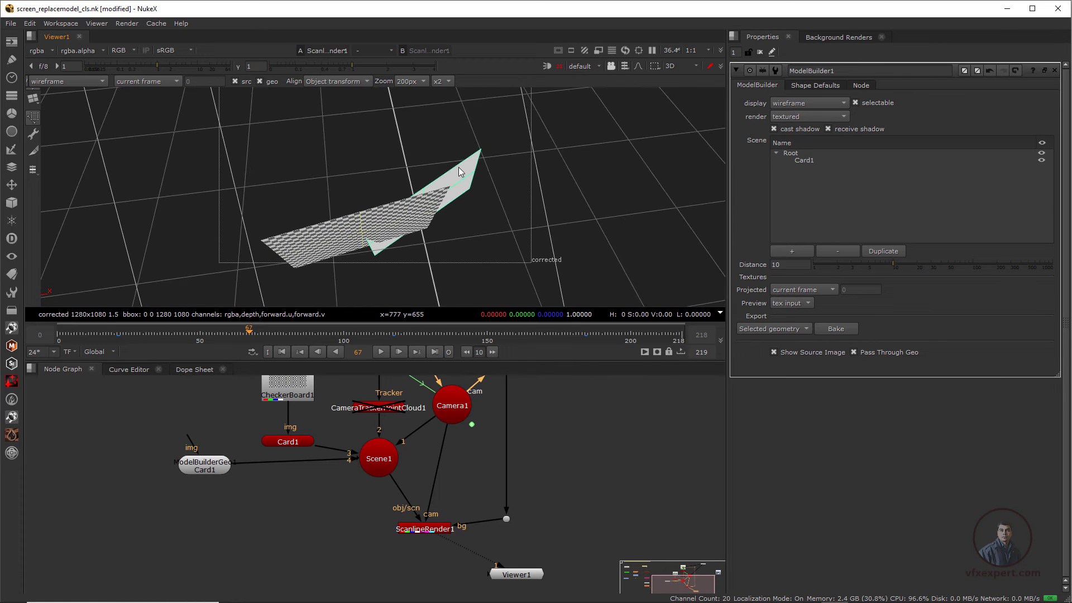
pyautogui.click(311, 233)
pyautogui.moveTo(297, 453); pyautogui.dragTo(287, 489, button='middle')
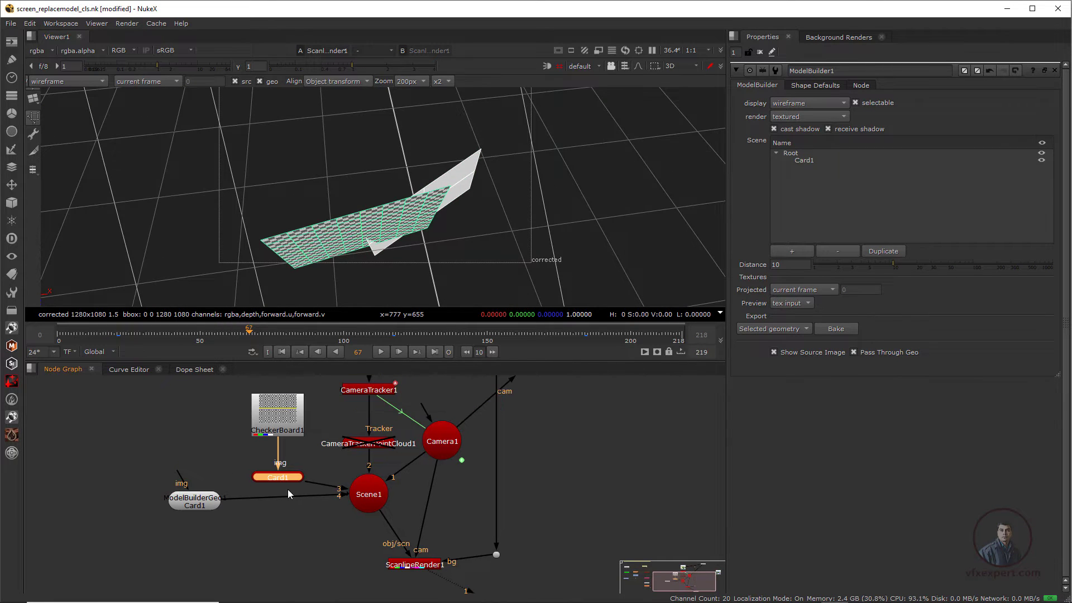
pyautogui.moveTo(283, 479); pyautogui.dragTo(288, 473)
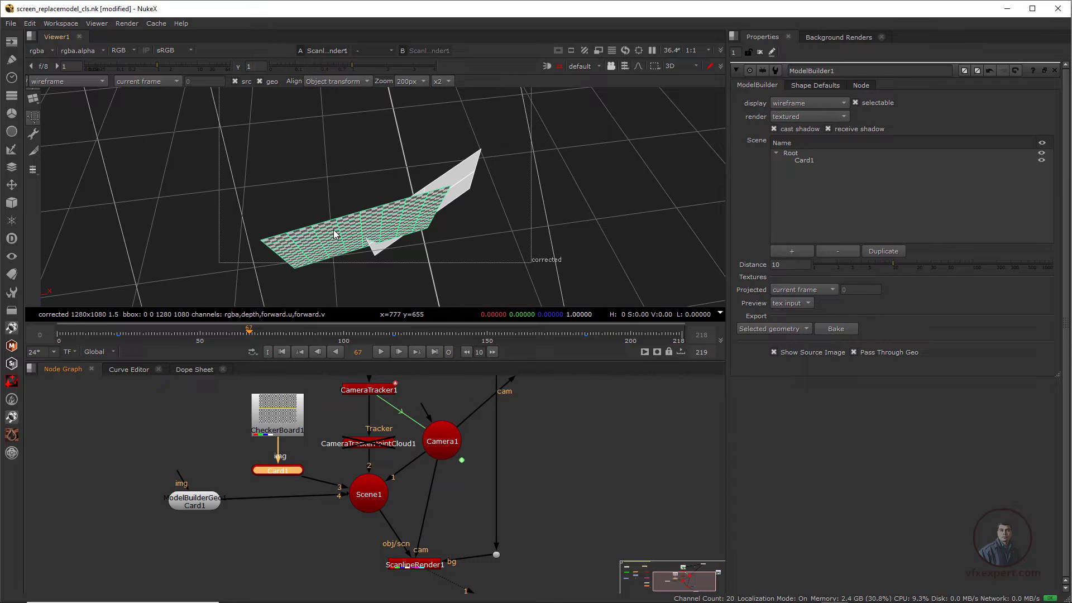
pyautogui.keyDown('ctrl'); pyautogui.moveTo(461, 186); pyautogui.dragTo(400, 243); pyautogui.keyUp('ctrl')
pyautogui.scroll(4, 438, 239)
pyautogui.click(419, 185)
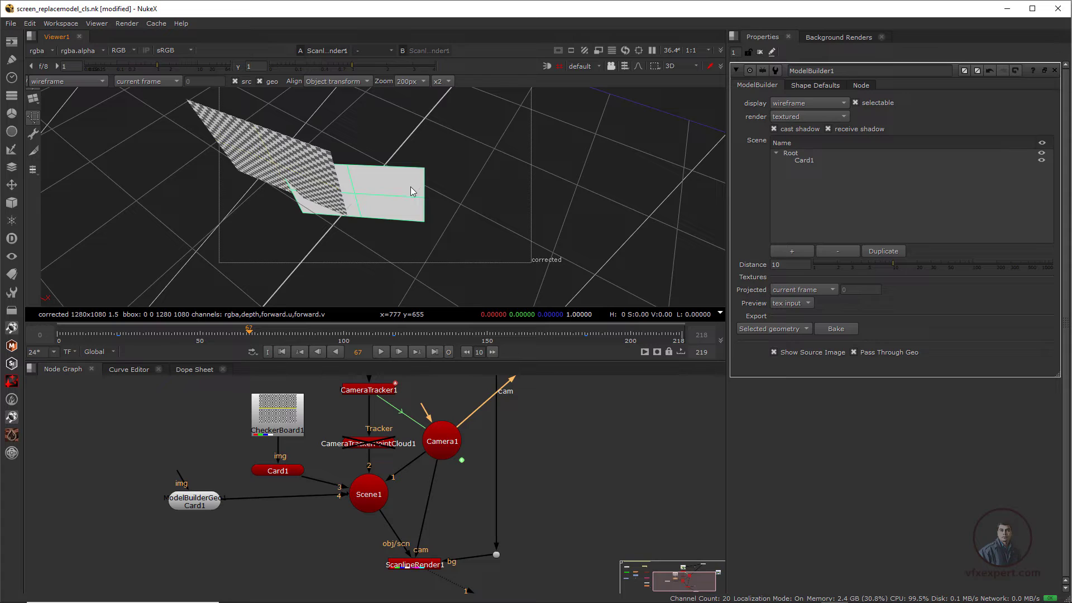
# Match Card1's position and orientation to the centre vertex of the baked ModelBuilder geometry using vertex selection.
pyautogui.click(625, 66)
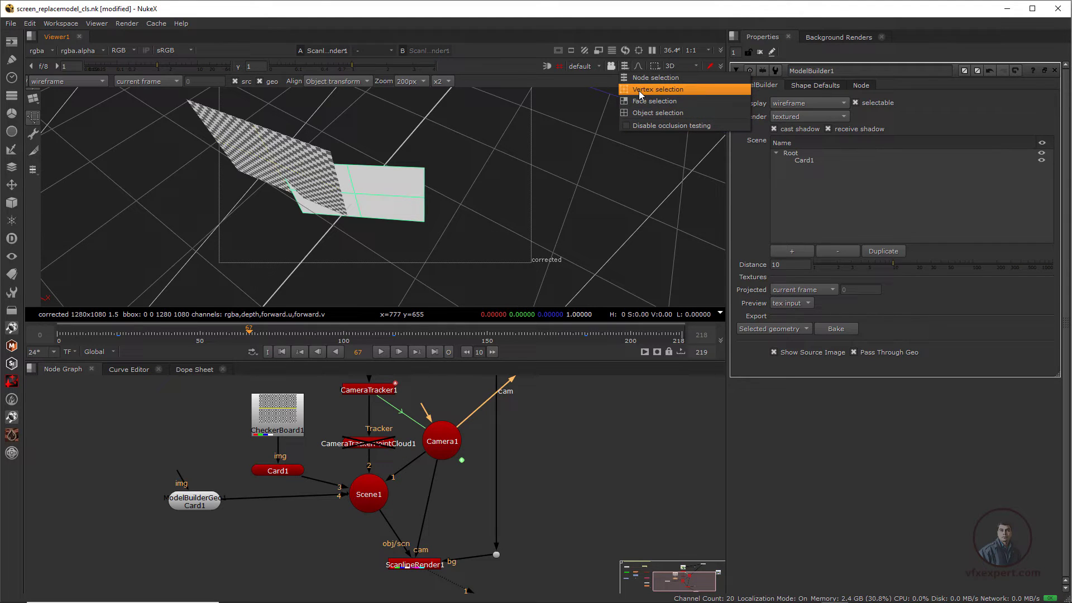
pyautogui.click(657, 89)
pyautogui.scroll(3, 359, 202)
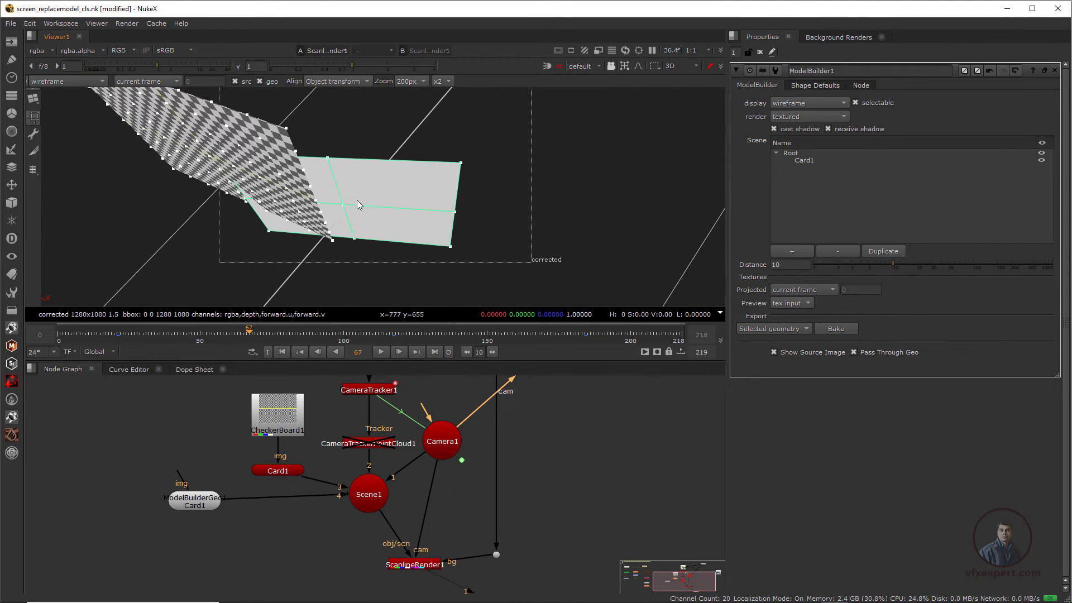
pyautogui.moveTo(357, 198); pyautogui.dragTo(339, 212)
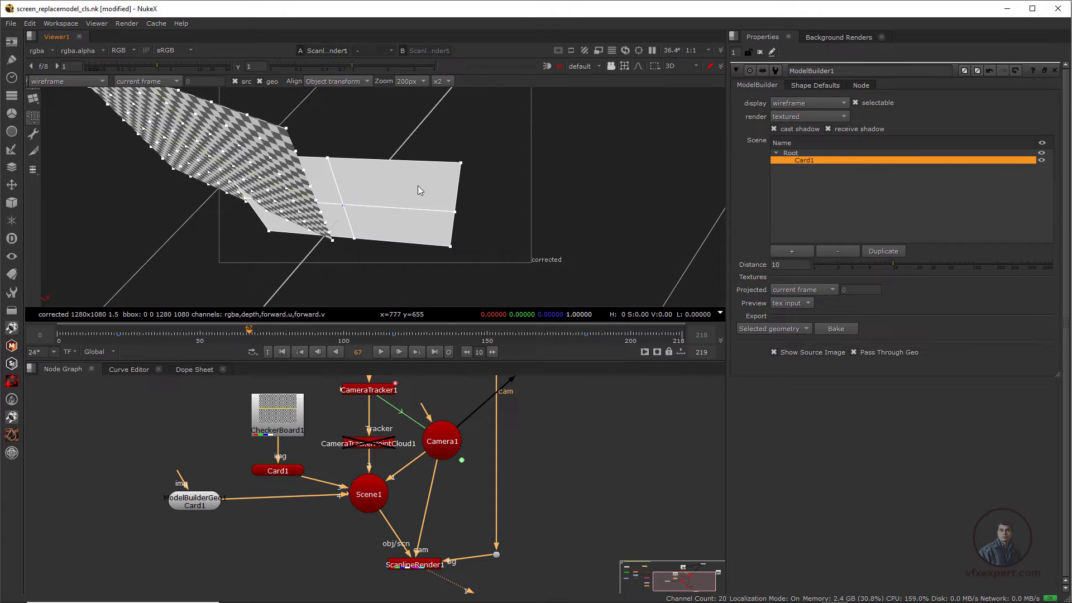
pyautogui.doubleClick(280, 470)
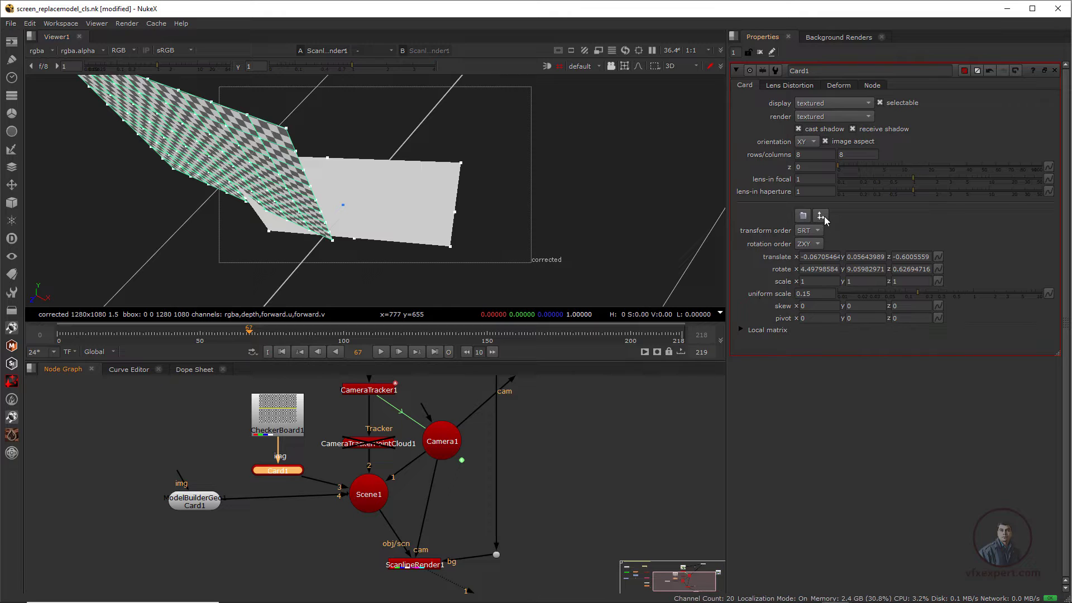
pyautogui.click(821, 217)
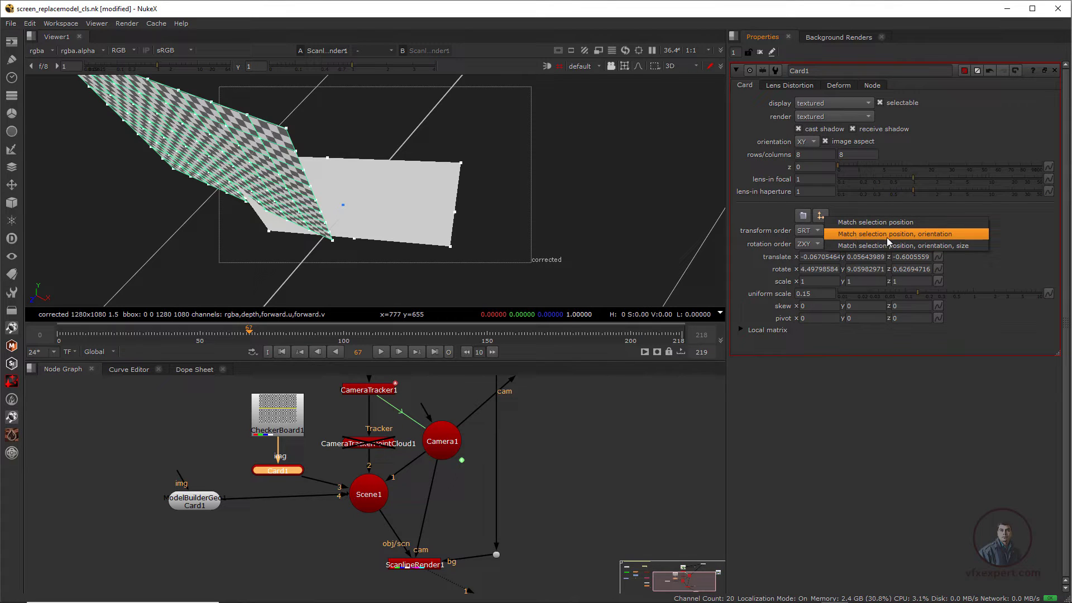
pyautogui.click(928, 233)
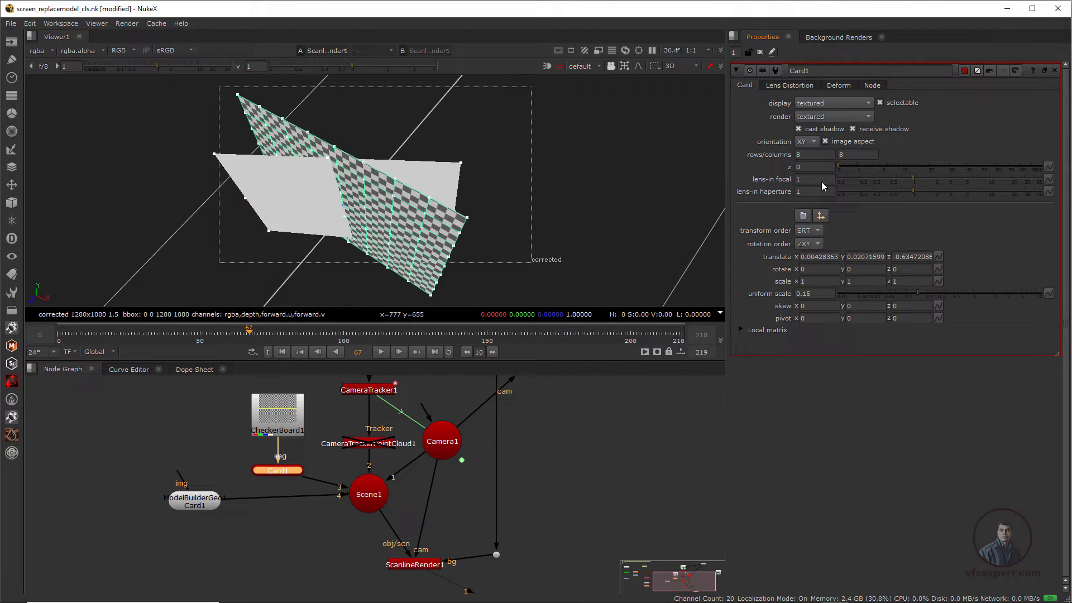
pyautogui.keyDown('ctrl'); pyautogui.moveTo(366, 219); pyautogui.dragTo(425, 296); pyautogui.keyUp('ctrl')
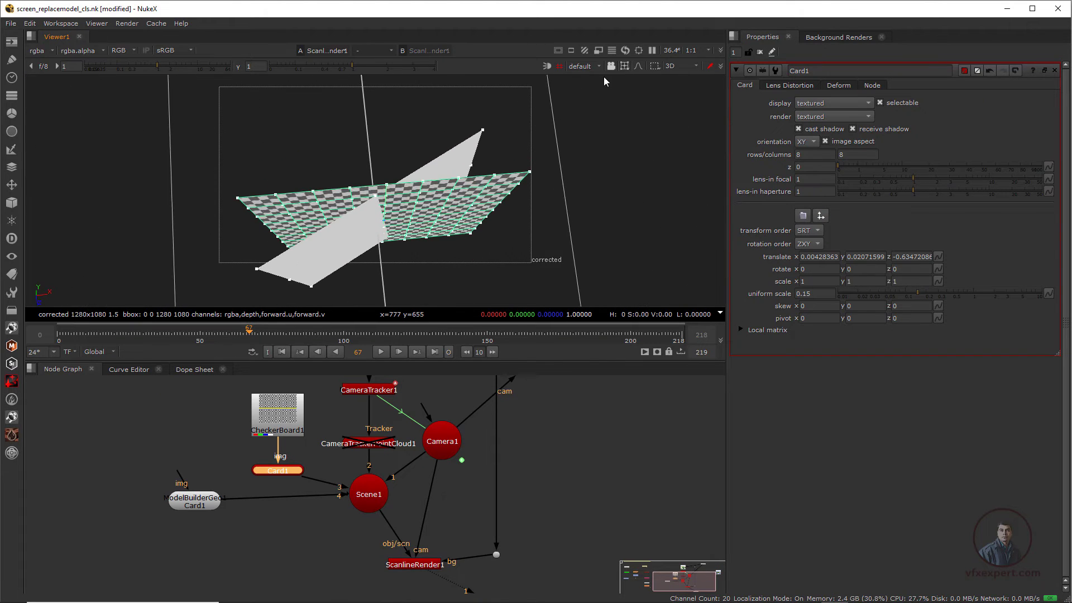
# Return to node selection and rotate Card1 to about -2.86 on X and 25.3 on Y, aligning it with the baked geometry.
pyautogui.click(625, 66)
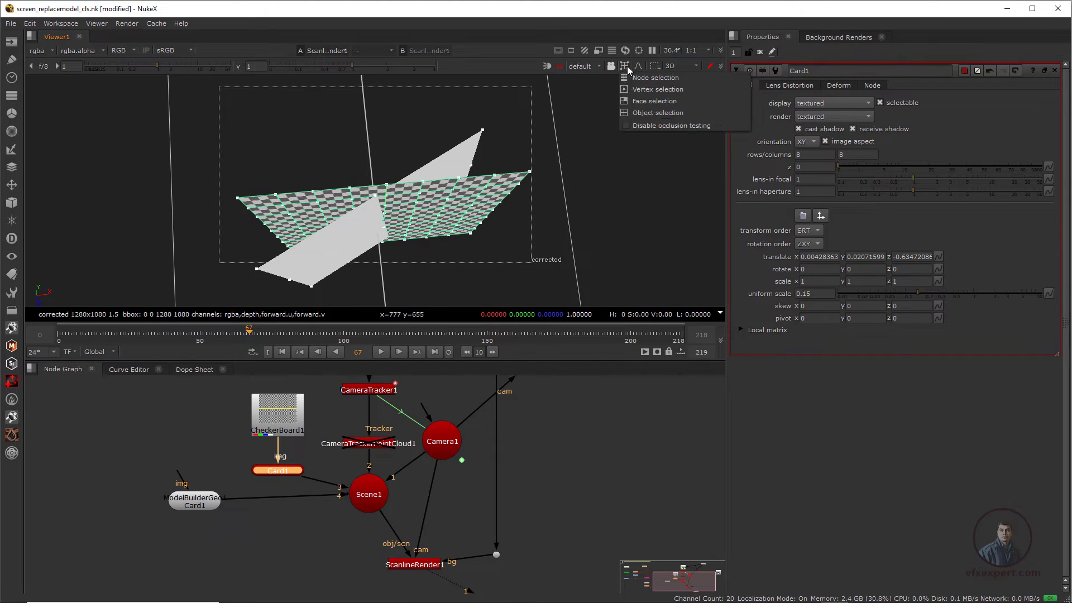
pyautogui.click(661, 81)
pyautogui.keyDown('ctrl'); pyautogui.moveTo(333, 251); pyautogui.dragTo(343, 414); pyautogui.keyUp('ctrl')
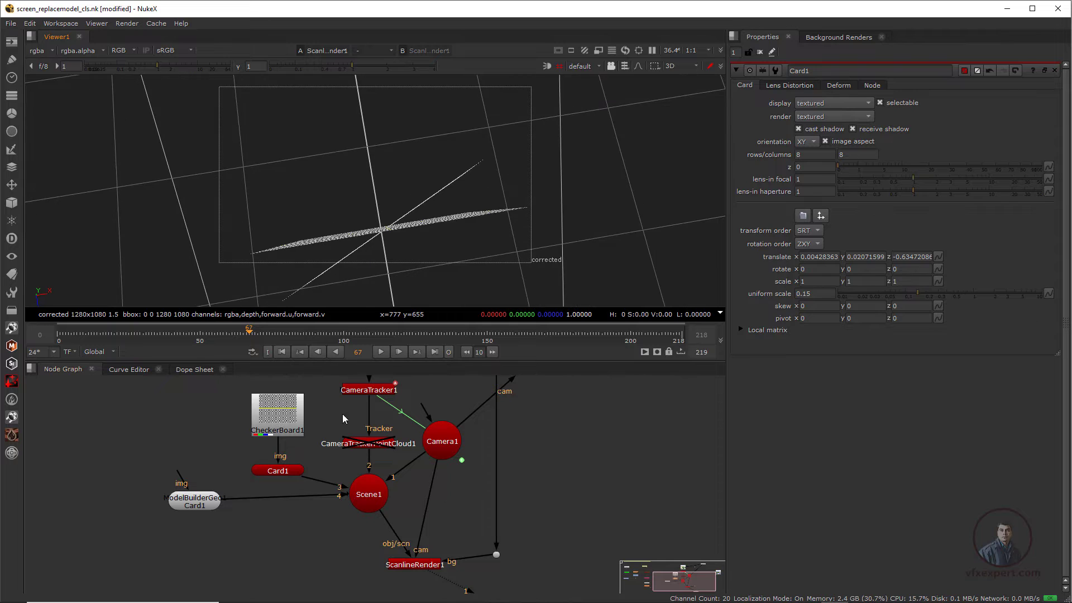
pyautogui.click(280, 472)
pyautogui.keyDown('ctrl'); pyautogui.moveTo(387, 262); pyautogui.dragTo(412, 151); pyautogui.keyUp('ctrl')
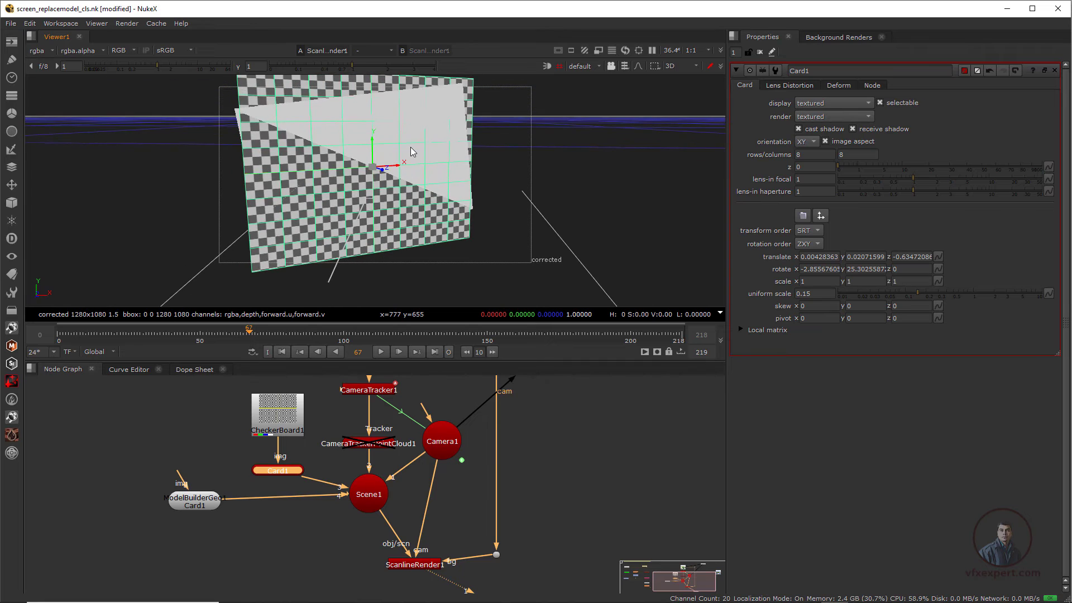
# Disconnect the baked ModelBuilderGeo node from Scene1 and show the rendered checkerboard over the laptop footage in 2D.
pyautogui.moveTo(193, 502); pyautogui.dragTo(206, 503)
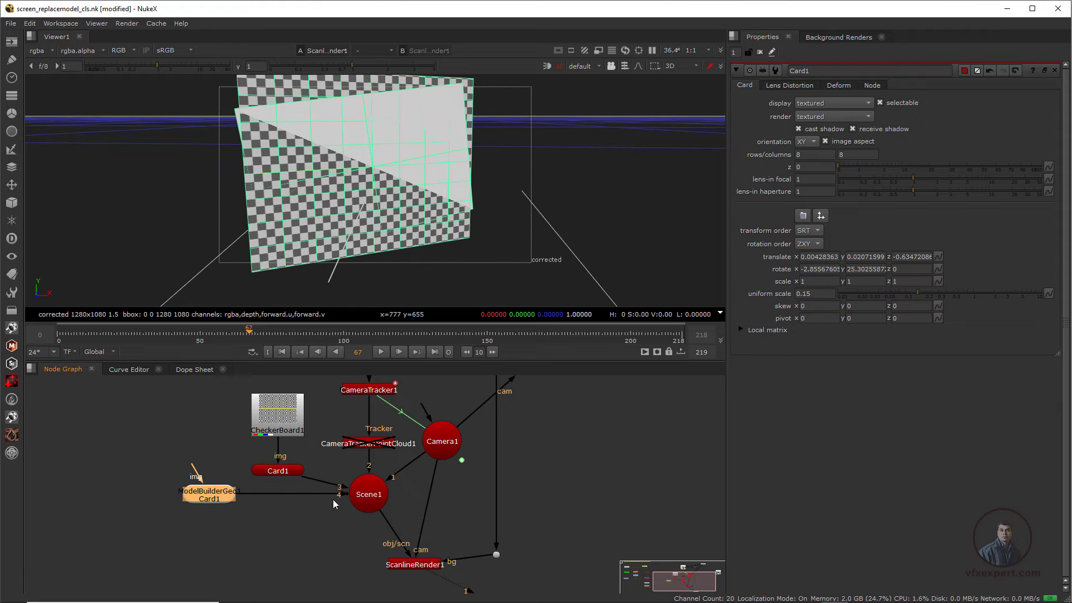
pyautogui.moveTo(332, 499); pyautogui.dragTo(273, 511)
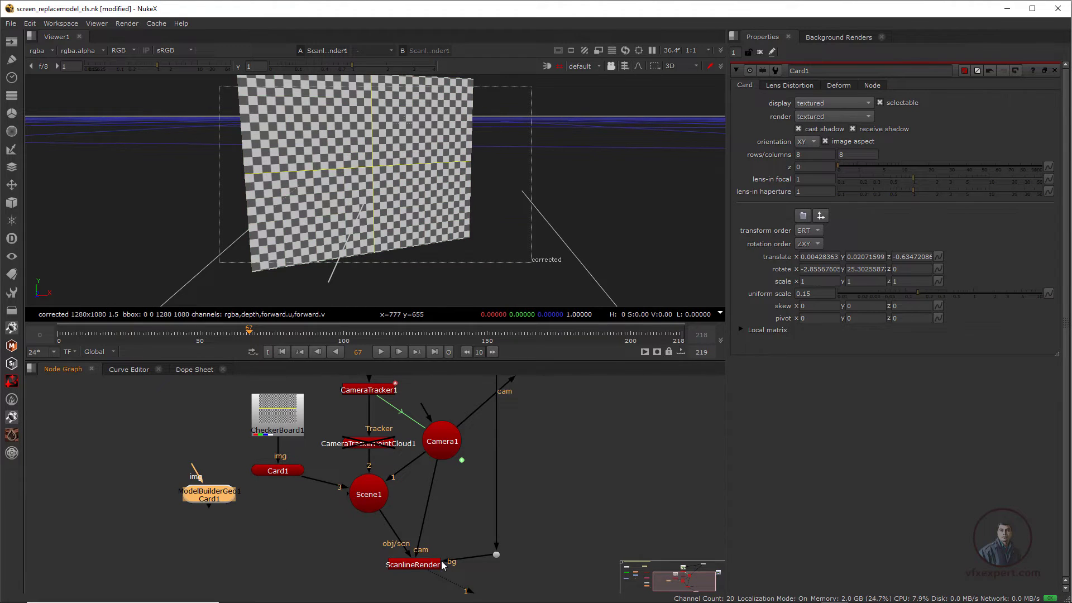
pyautogui.moveTo(415, 569); pyautogui.dragTo(404, 565)
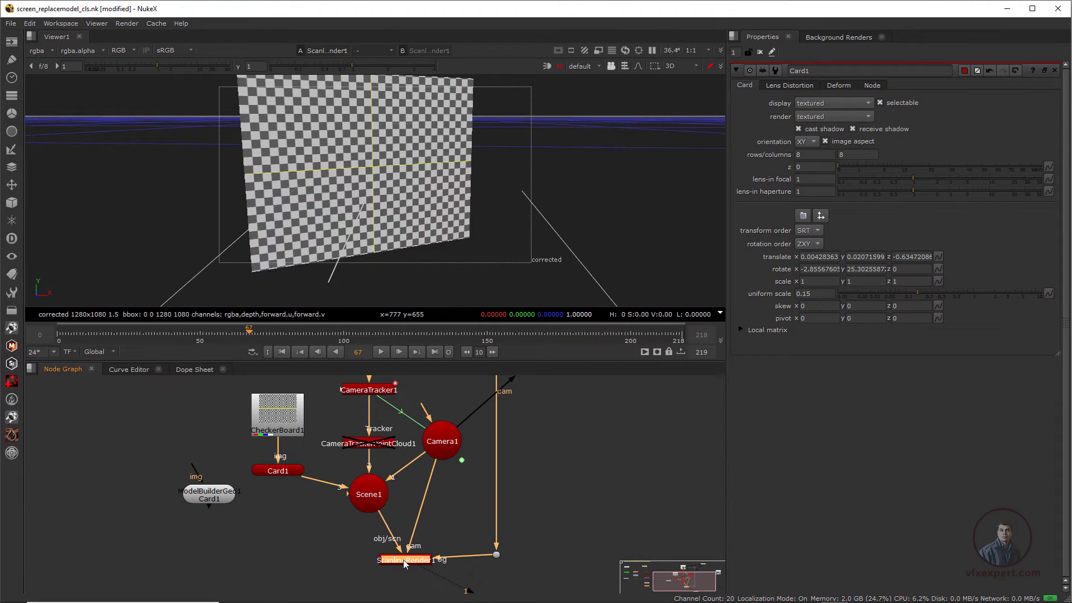
pyautogui.click(452, 237)
pyautogui.press('Tab')
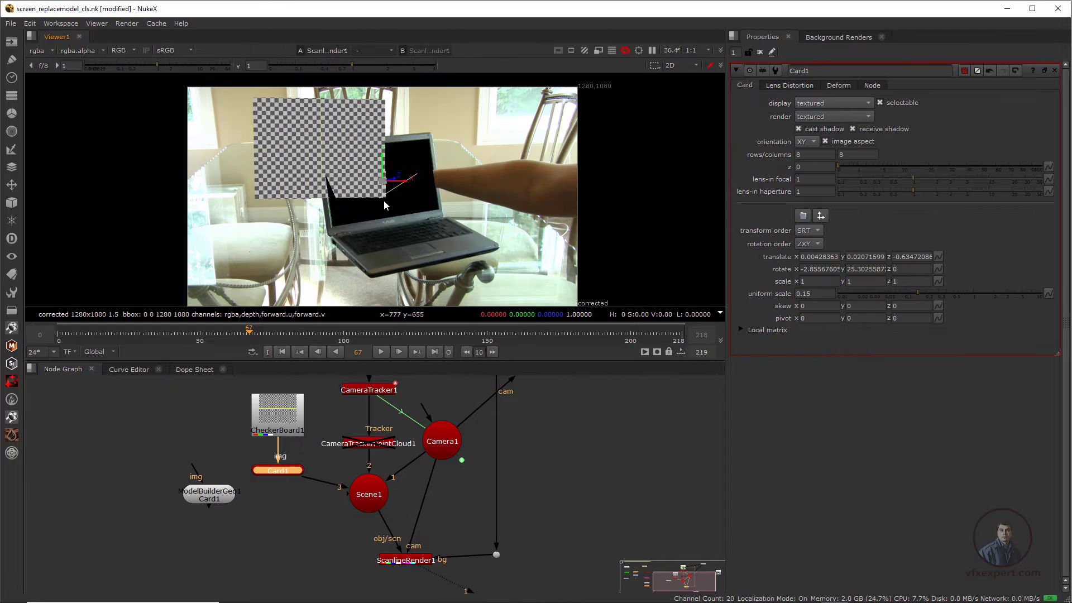
pyautogui.scroll(4, 441, 196)
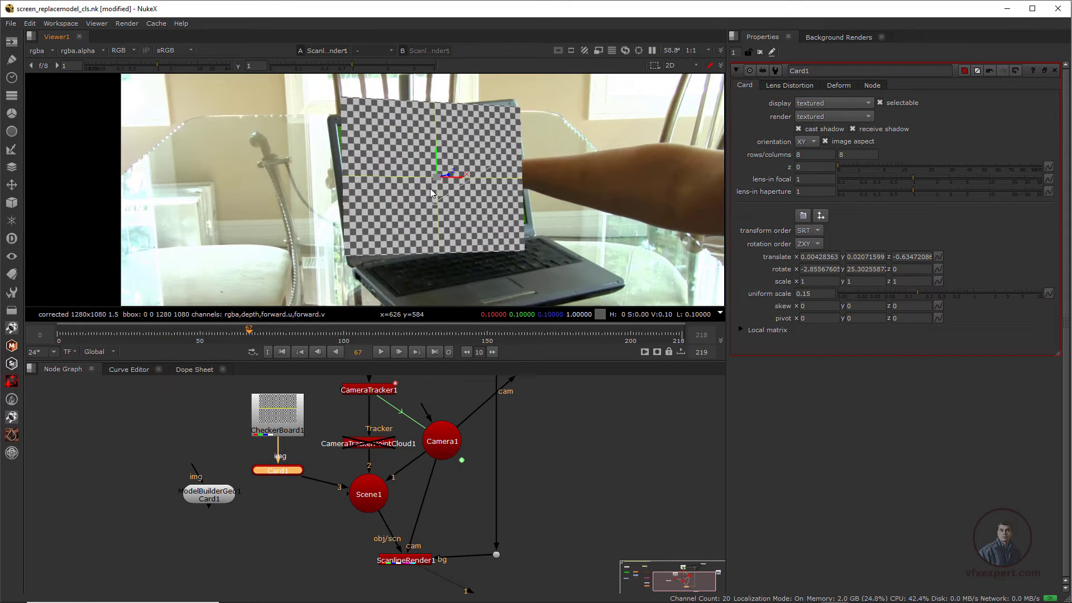
pyautogui.moveTo(391, 211); pyautogui.dragTo(429, 195, button='middle')
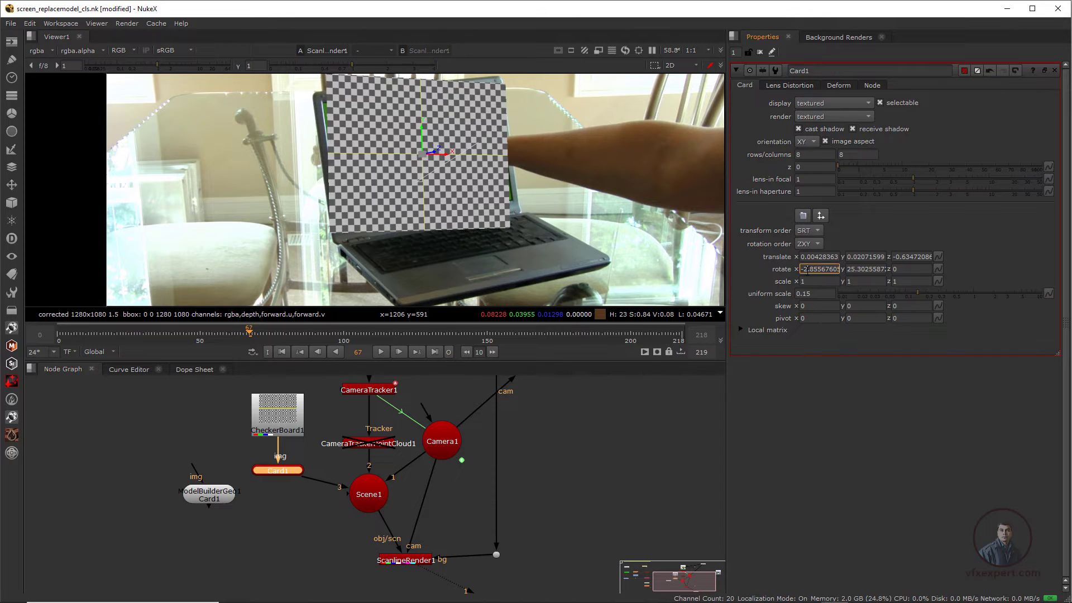
# Set Card1's Z rotation to 7 and widen its X scale to about 1.12 to cover the laptop screen.
pyautogui.scroll(1, 810, 270)
pyautogui.scroll(-1, 810, 268)
pyautogui.click(909, 269)
pyautogui.write('7')
pyautogui.press('Return')
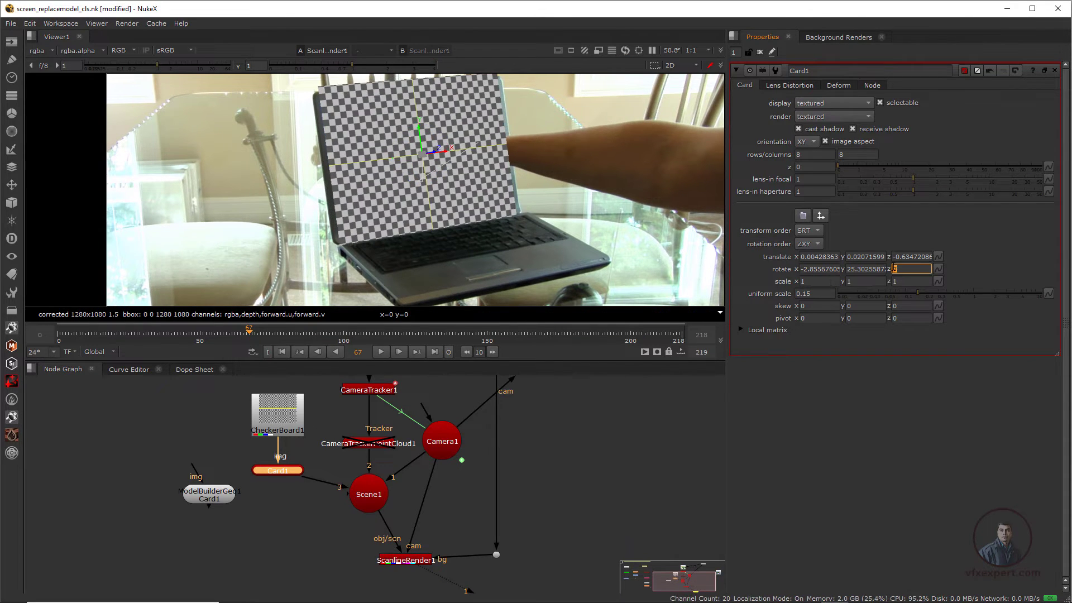
pyautogui.moveTo(458, 150); pyautogui.dragTo(458, 151)
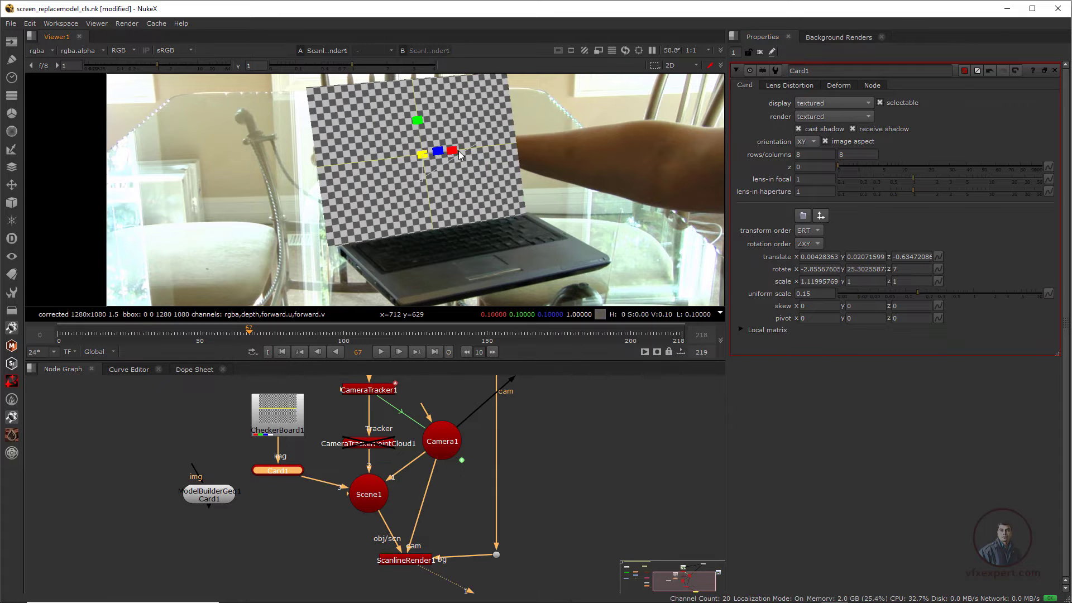
# Play the shot from the first frame and scrub through it to check how the checkerboard follows the laptop screen.
pyautogui.click(282, 351)
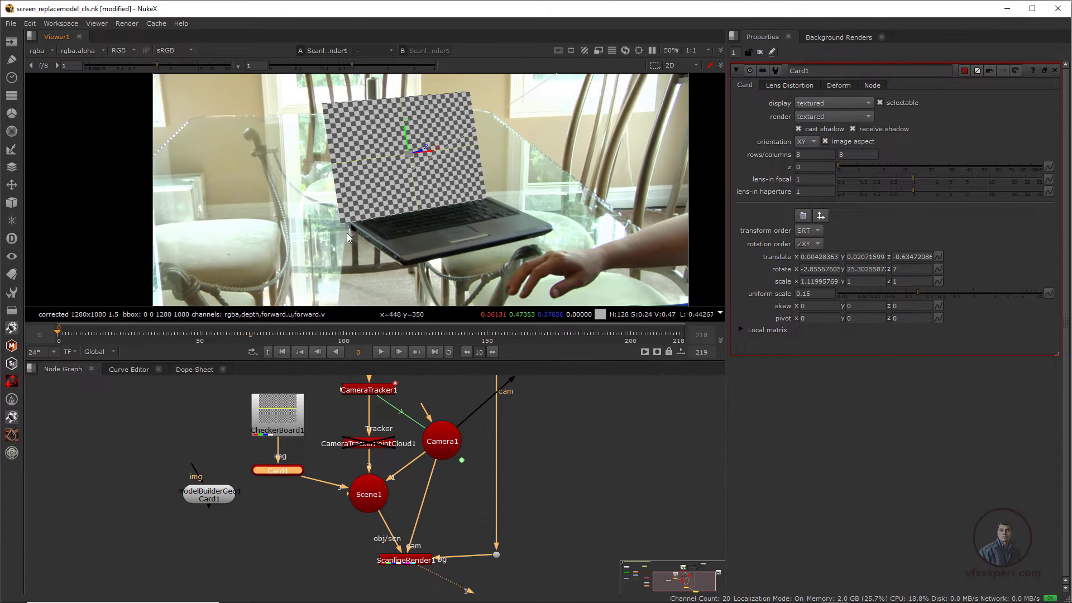
pyautogui.scroll(-1, 347, 233)
pyautogui.click(381, 352)
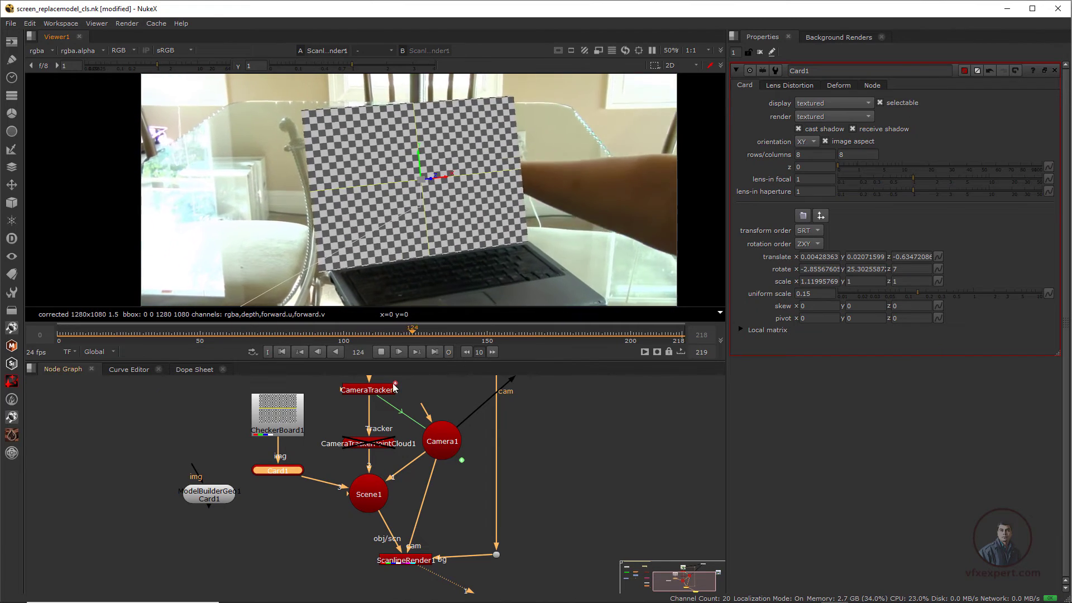
pyautogui.click(382, 351)
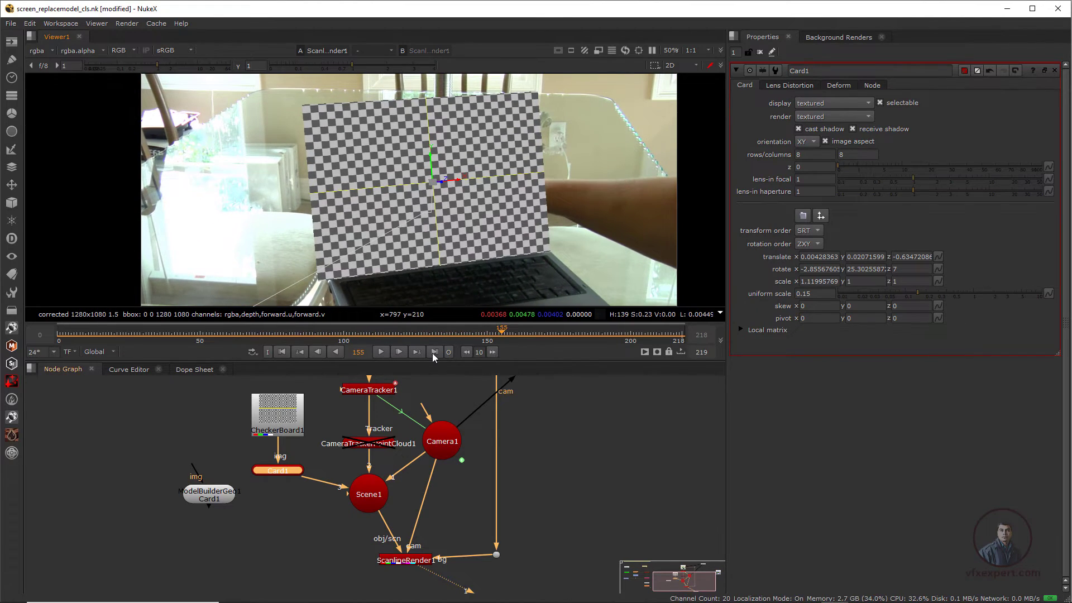
pyautogui.click(199, 340)
pyautogui.moveTo(199, 340); pyautogui.dragTo(447, 339)
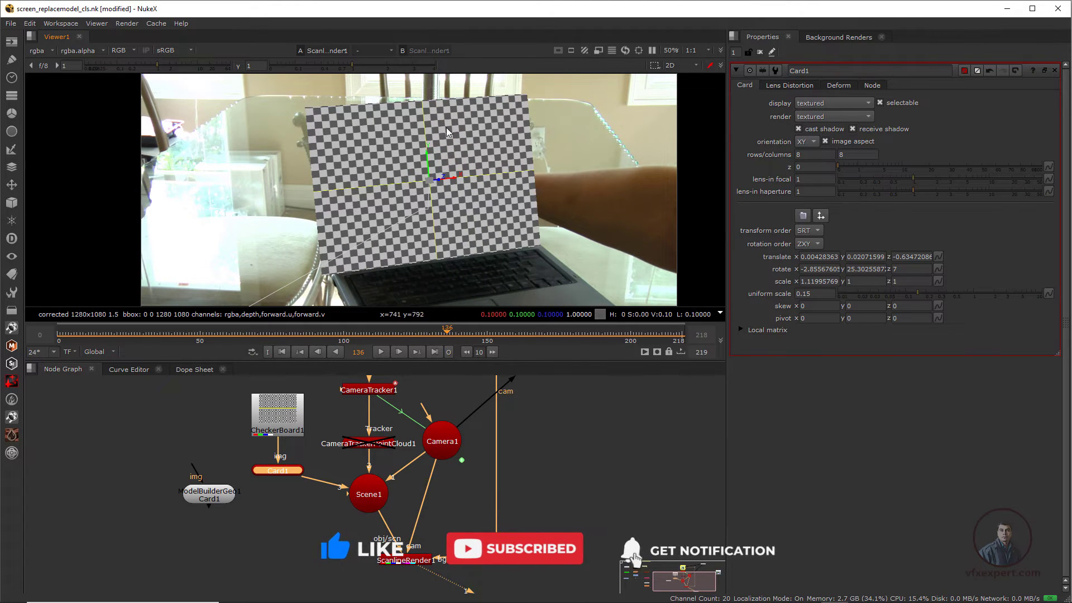
# Move the disconnected ModelBuilderGeo node further from Card1 and add a Project3D node near CheckerBoard1.
pyautogui.moveTo(504, 517); pyautogui.dragTo(688, 539, button='middle')
pyautogui.moveTo(396, 520); pyautogui.dragTo(337, 520)
pyautogui.moveTo(474, 479); pyautogui.dragTo(377, 509, button='middle')
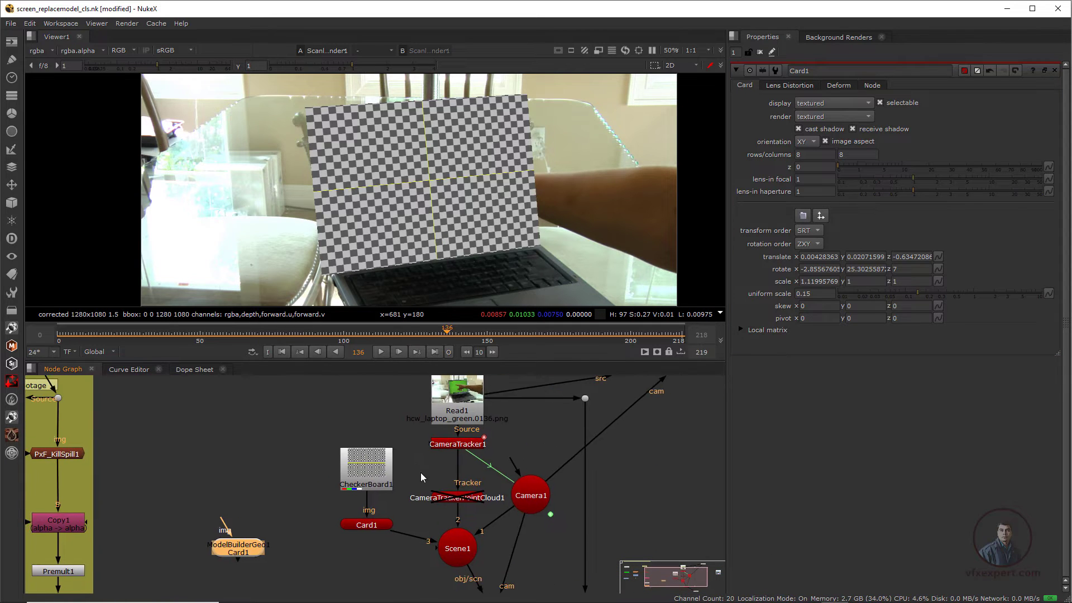
pyautogui.moveTo(466, 407); pyautogui.dragTo(496, 434, button='middle')
pyautogui.click(295, 439)
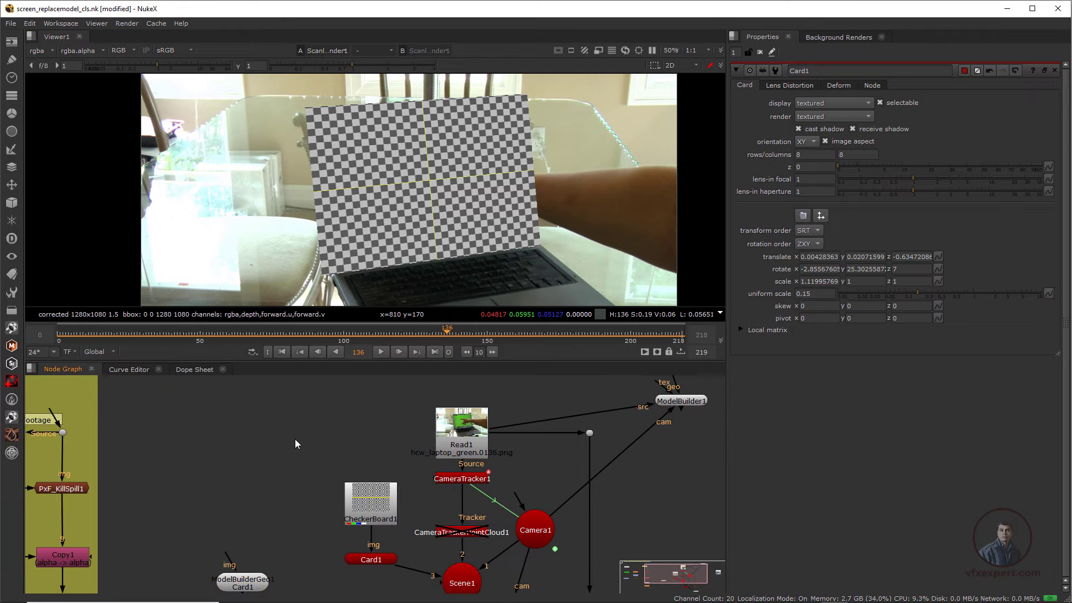
pyautogui.press('Tab')
pyautogui.write('pro')
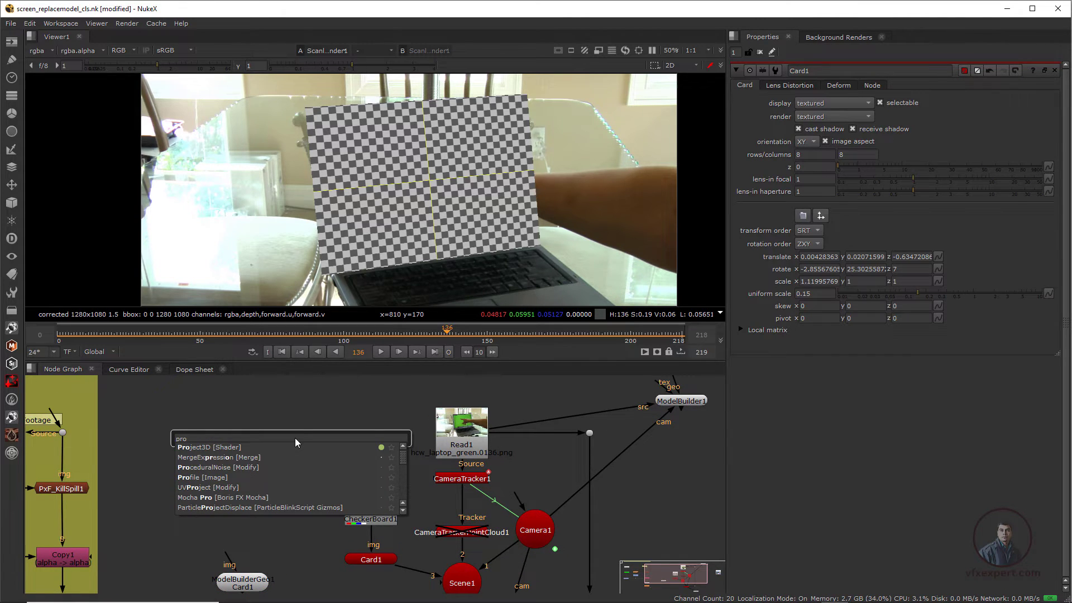
pyautogui.click(223, 447)
pyautogui.moveTo(292, 487); pyautogui.dragTo(288, 484)
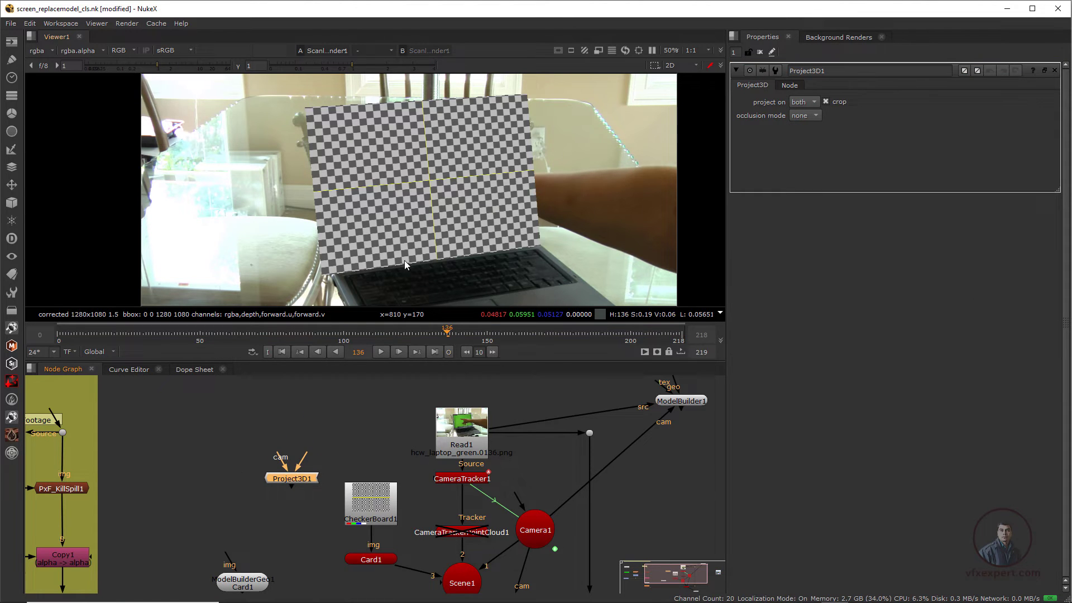
# View the Read1 green-screen footage and scrub through it to frame 218.
pyautogui.click(462, 430)
pyautogui.press('1')
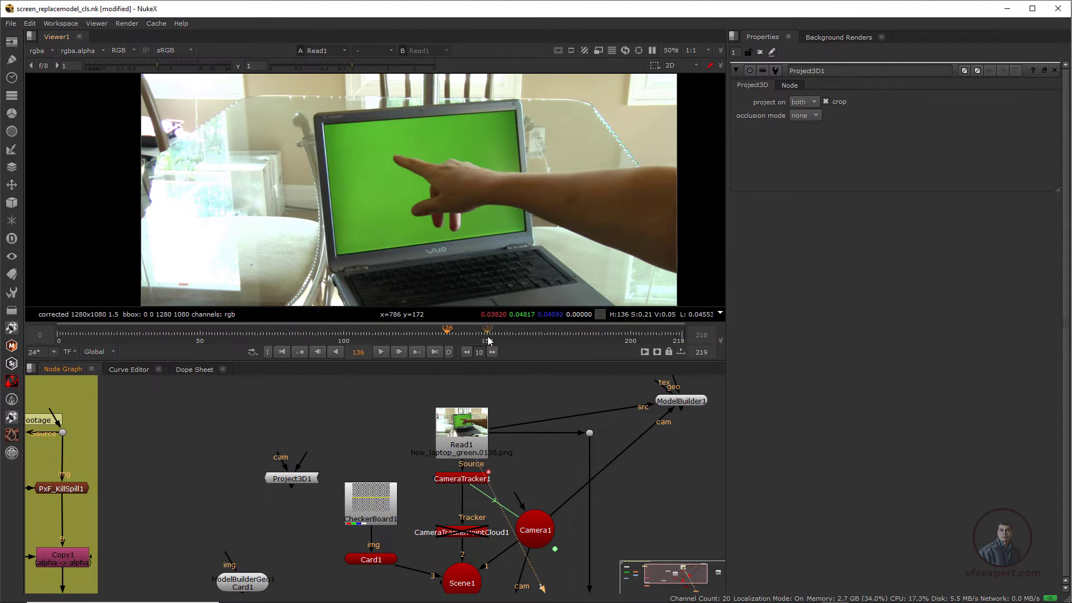
pyautogui.moveTo(489, 341); pyautogui.dragTo(681, 338)
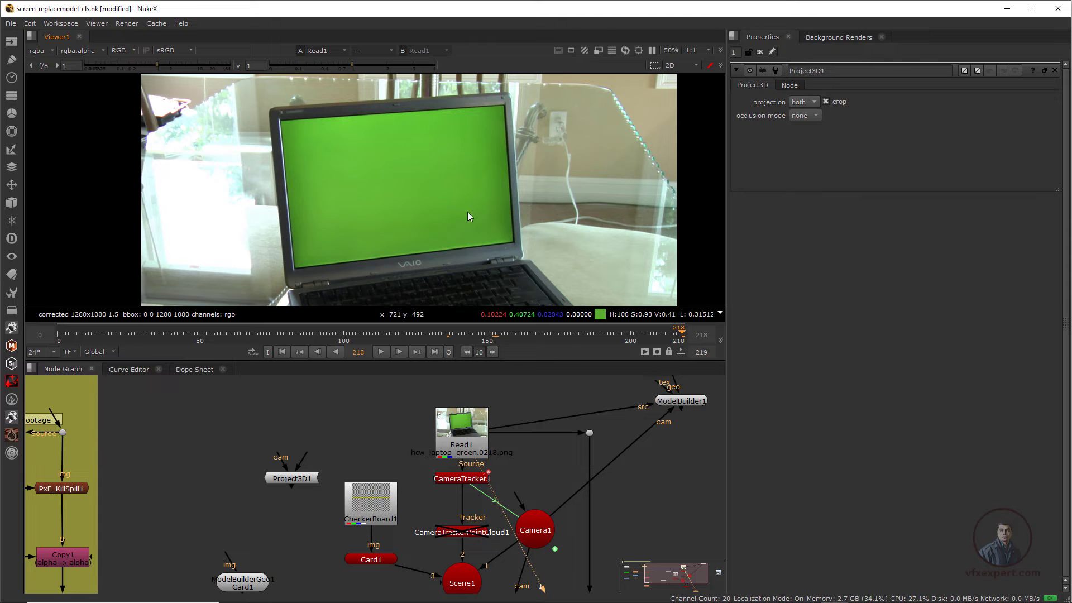
# Move the Read6 landscape image node above the Project3D1 node.
pyautogui.scroll(-3, 458, 464)
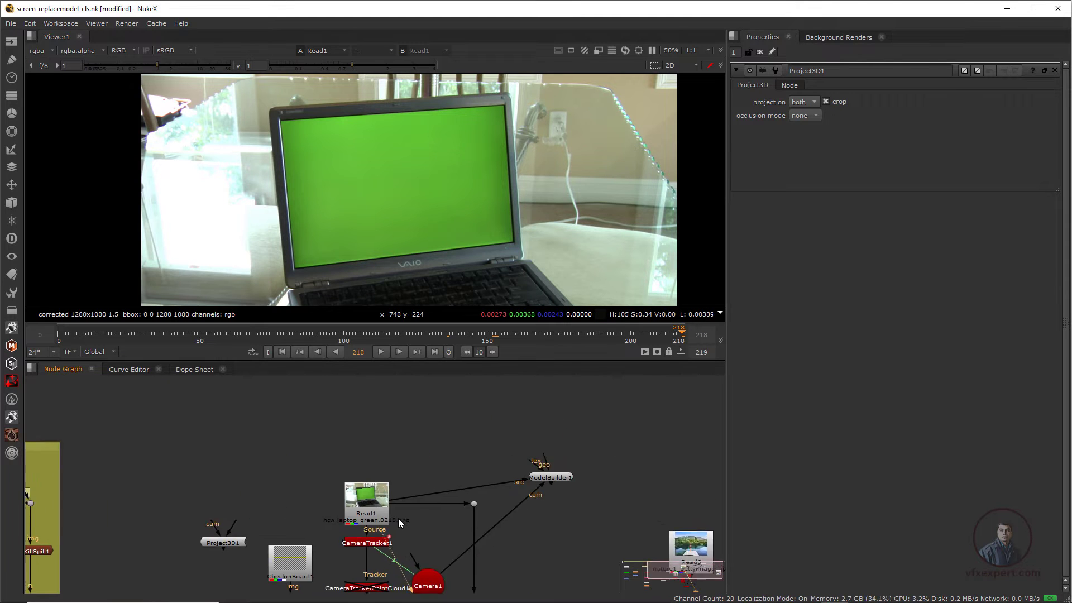
pyautogui.moveTo(650, 565); pyautogui.dragTo(234, 488)
pyautogui.scroll(2, 423, 452)
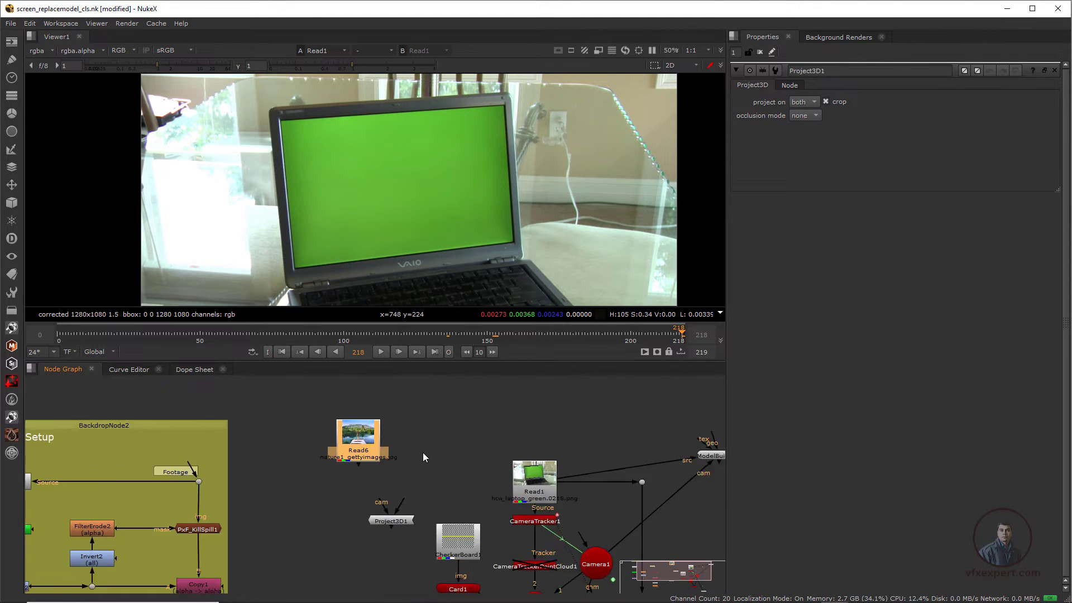
# Reposition the Read6 image node and the Project3D1 node slightly to leave free space between them and Read1.
pyautogui.moveTo(414, 475); pyautogui.dragTo(394, 491, button='middle')
pyautogui.moveTo(334, 457); pyautogui.dragTo(379, 460)
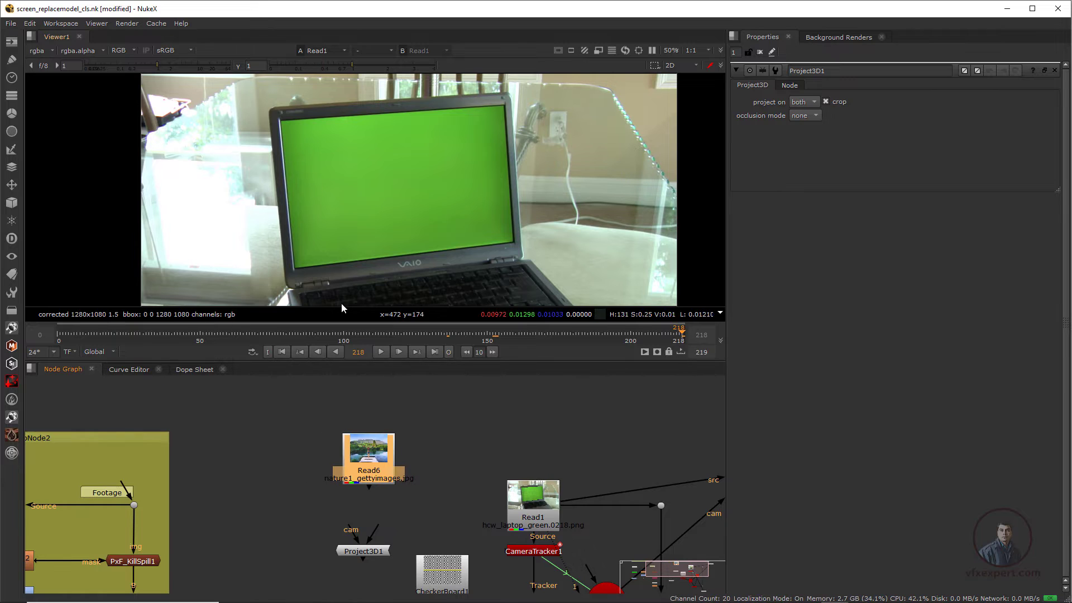
pyautogui.moveTo(429, 484); pyautogui.dragTo(468, 453, button='middle')
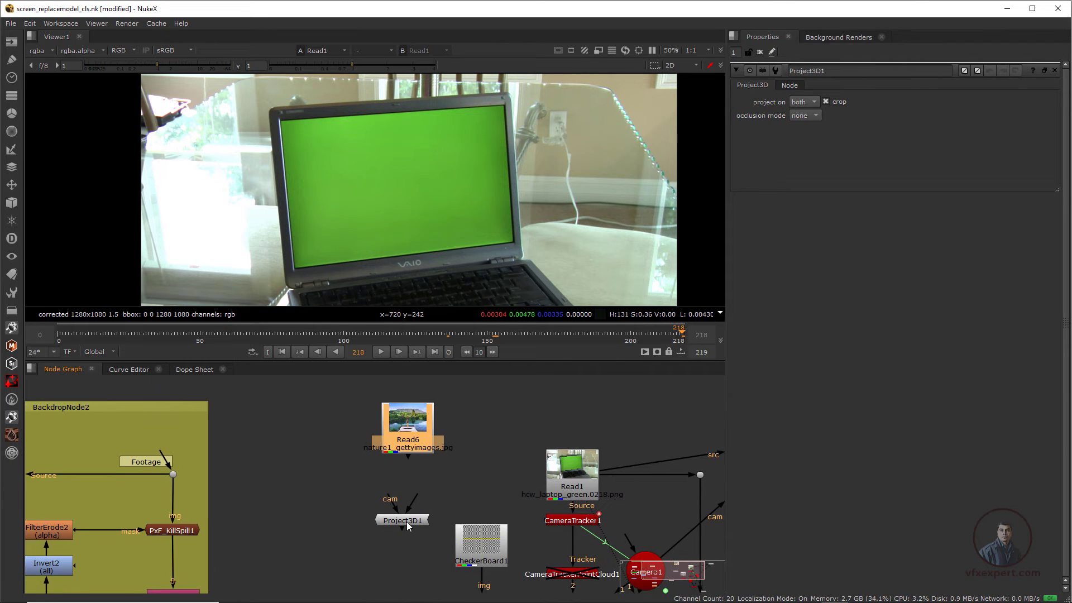
pyautogui.moveTo(411, 523); pyautogui.dragTo(404, 529)
pyautogui.moveTo(400, 449); pyautogui.dragTo(372, 451)
pyautogui.scroll(2, 474, 469)
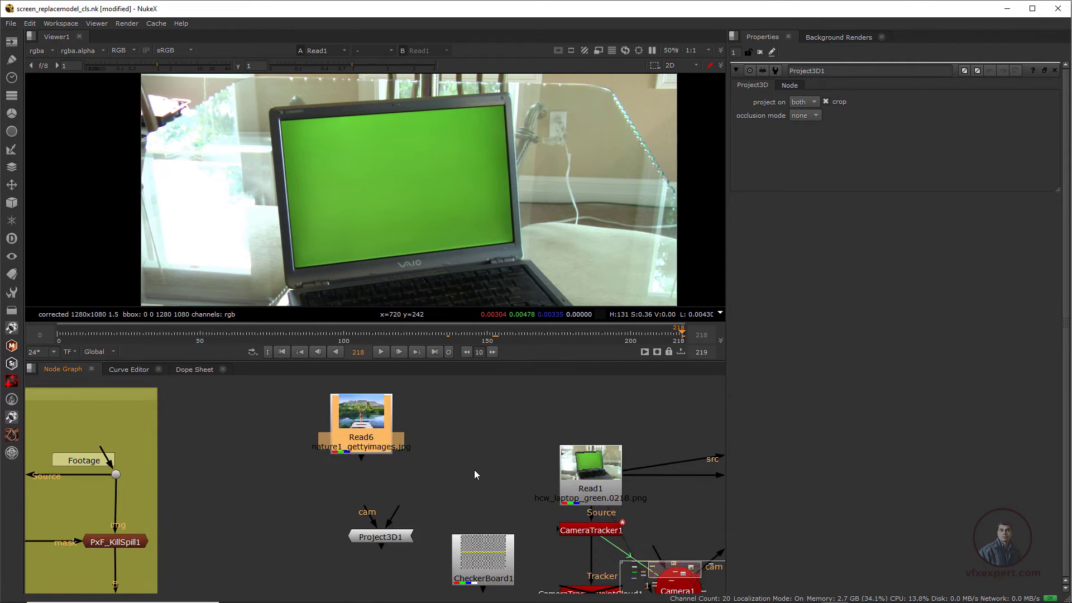
pyautogui.moveTo(467, 460); pyautogui.dragTo(461, 445, button='middle')
pyautogui.click(461, 446)
pyautogui.moveTo(477, 537); pyautogui.dragTo(477, 545)
pyautogui.click(457, 464)
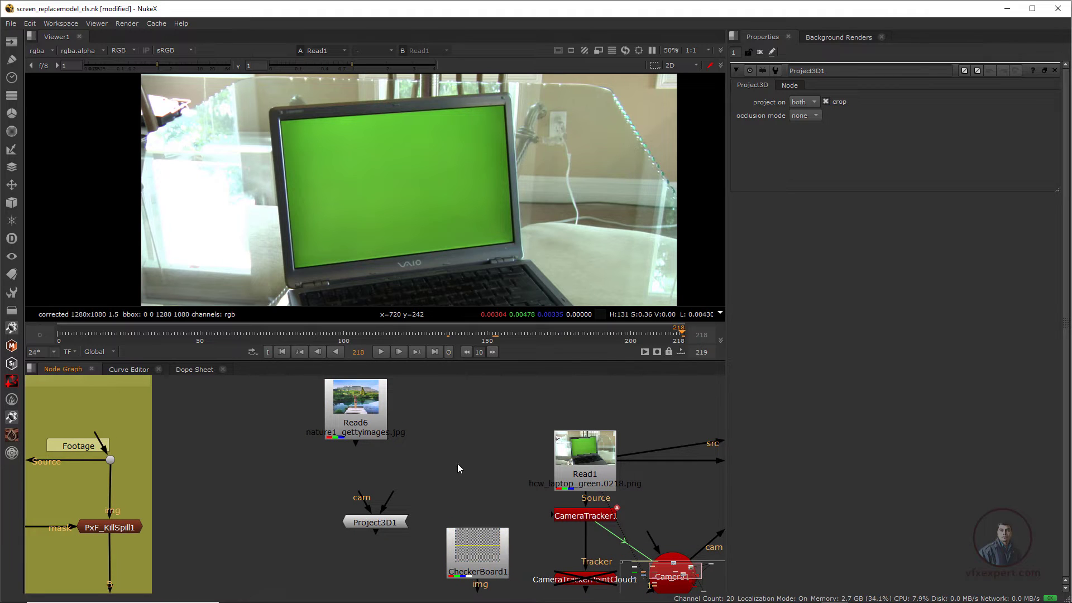
# Add a Merge node with Read6 as input A and Read1 as input B, and view its result.
pyautogui.press('Tab')
pyautogui.write('meg')
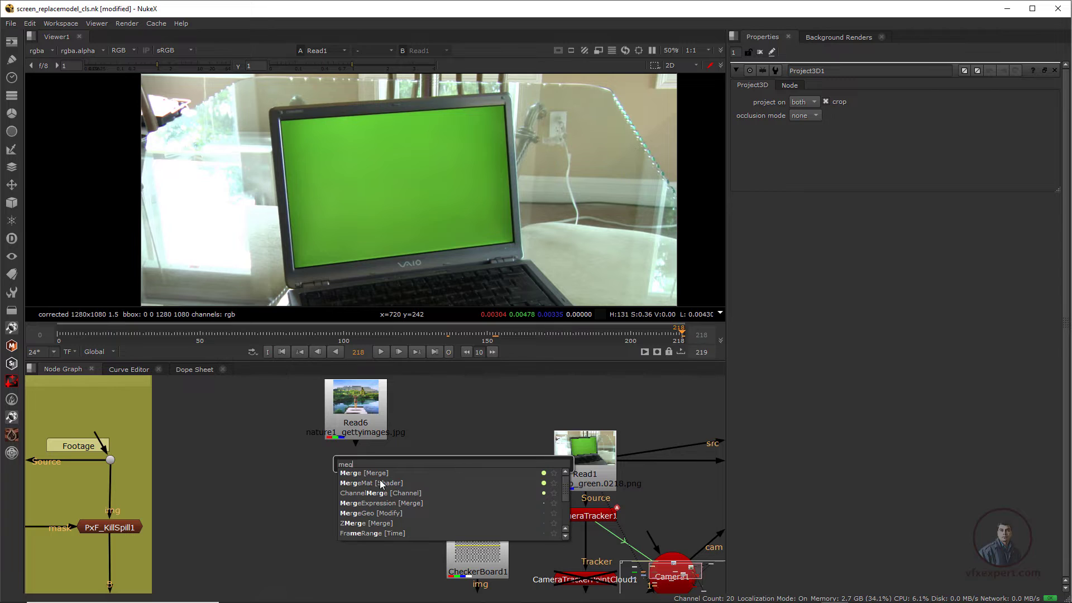
pyautogui.press('Return')
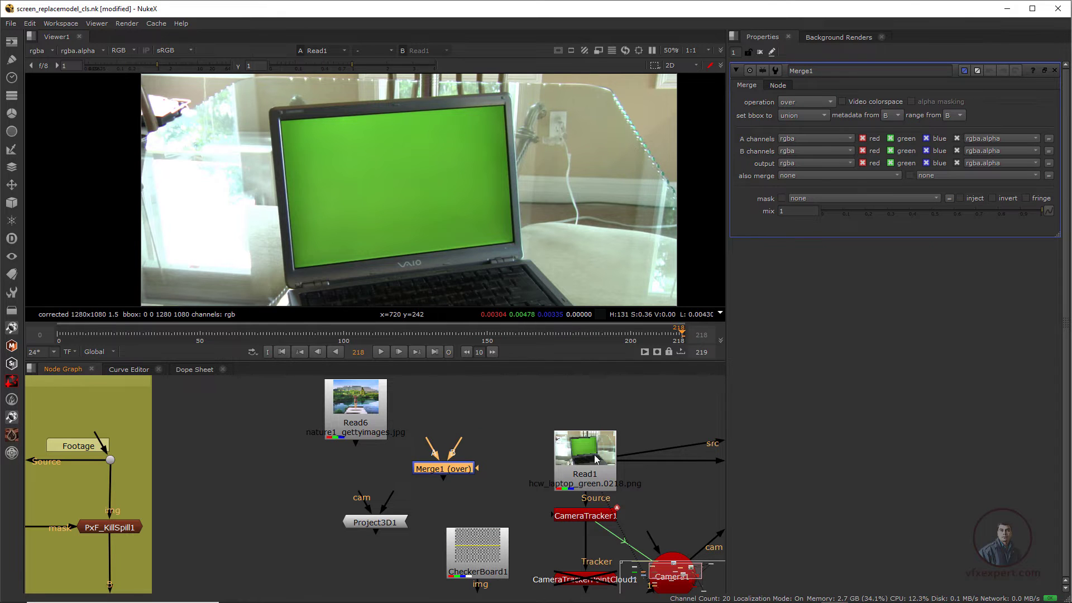
pyautogui.moveTo(462, 440); pyautogui.dragTo(575, 460)
pyautogui.moveTo(362, 427); pyautogui.dragTo(438, 419)
pyautogui.moveTo(457, 470); pyautogui.dragTo(453, 479)
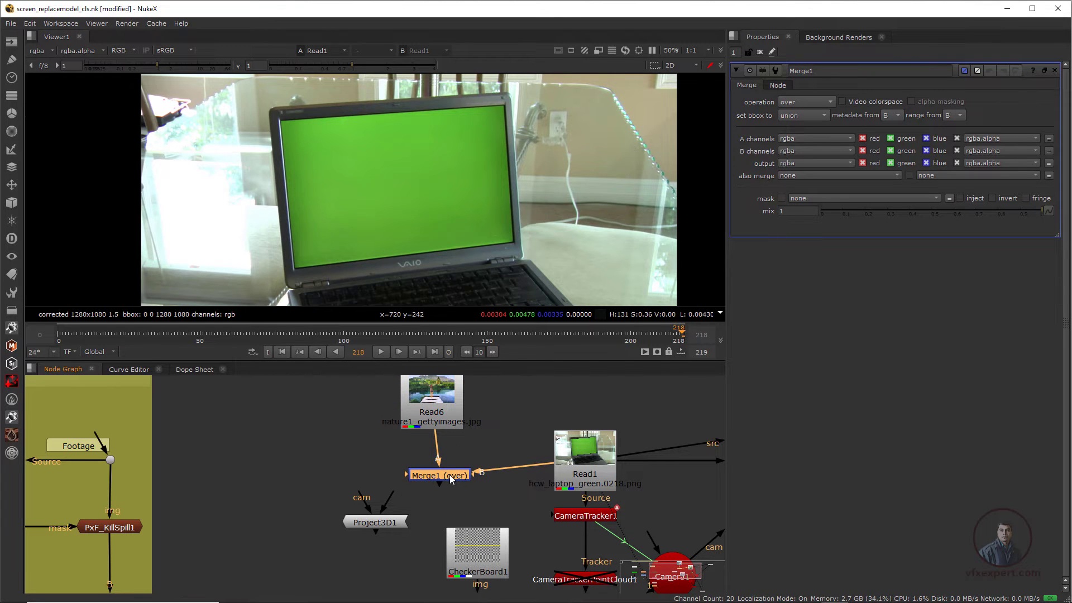
pyautogui.press('1')
# Align Read6 above Merge1 and insert a CornerPin2D node between them.
pyautogui.moveTo(442, 418)
pyautogui.mouseDown()
pyautogui.moveTo(456, 414)
pyautogui.moveTo(451, 422)
pyautogui.mouseUp()
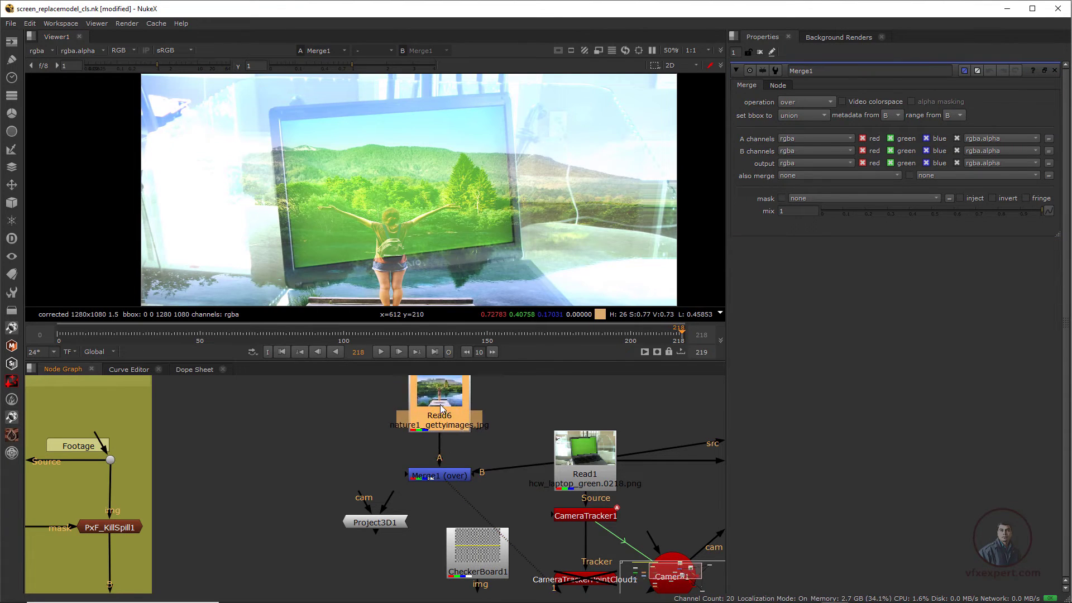
pyautogui.moveTo(443, 422); pyautogui.dragTo(433, 457, button='middle')
pyautogui.moveTo(429, 440); pyautogui.dragTo(426, 428)
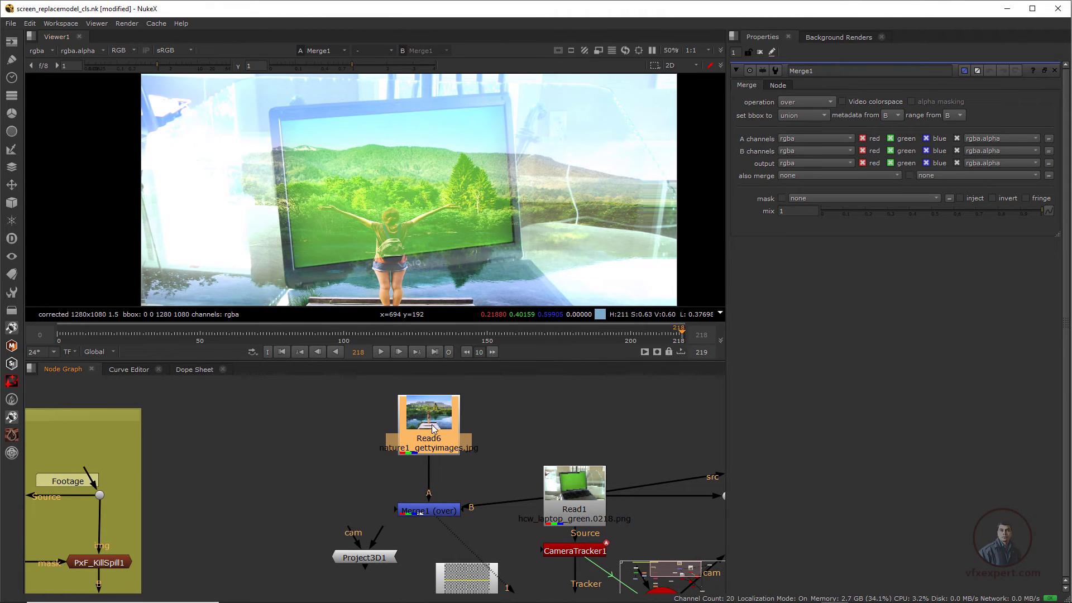
pyautogui.press('Tab')
pyautogui.write('cor')
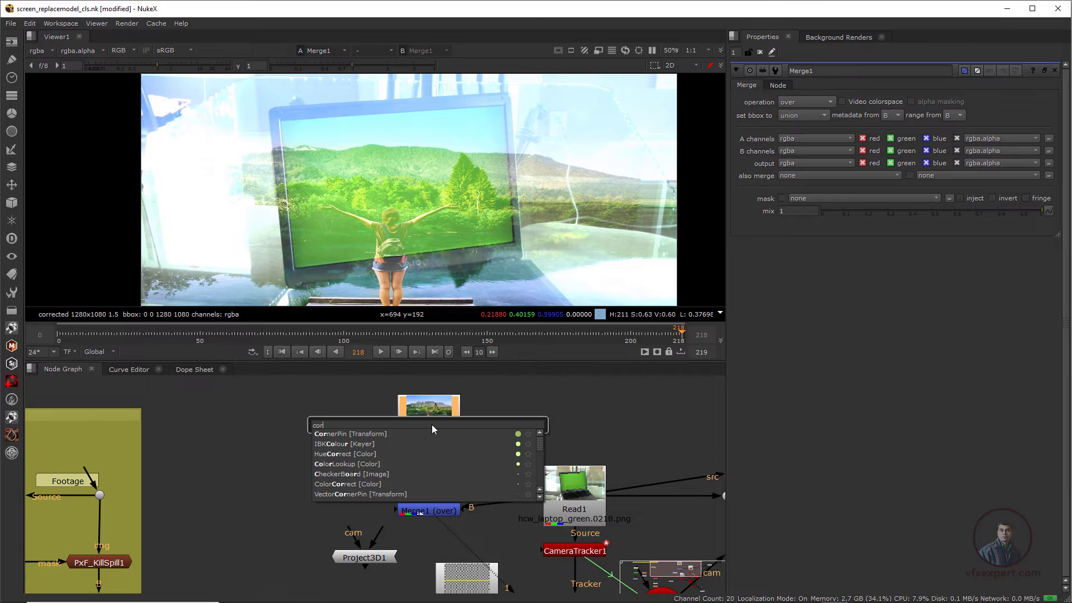
pyautogui.click(342, 439)
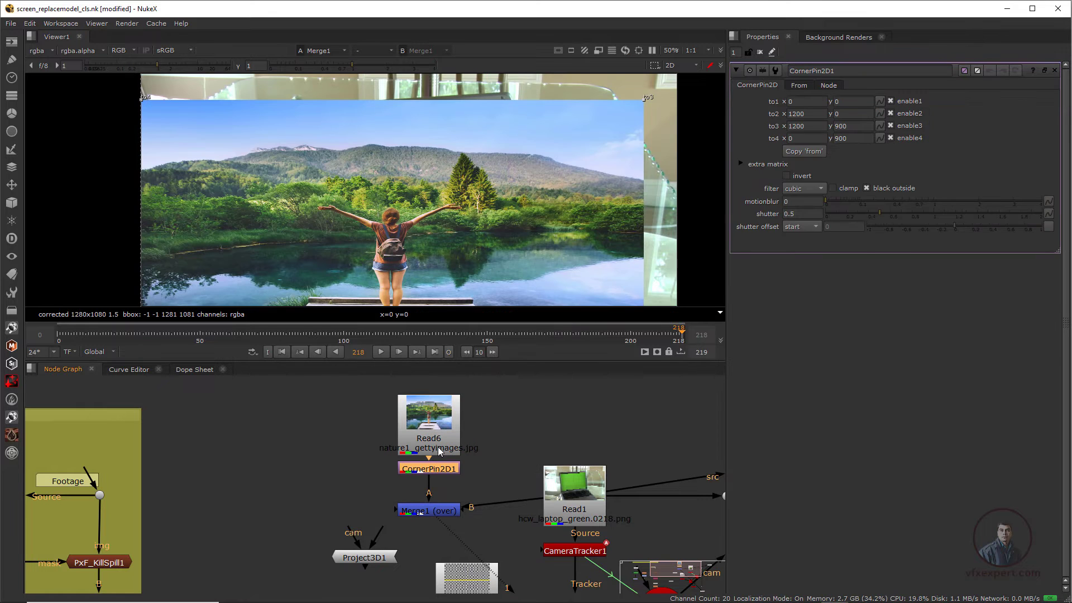
# Pin the image corners to the laptop screen, at about to1 364.5, 295, to2 892, 388, to3 868.5, 880 and to4 331.5, 829.5.
pyautogui.scroll(-3, 336, 169)
pyautogui.moveTo(226, 141); pyautogui.dragTo(362, 166)
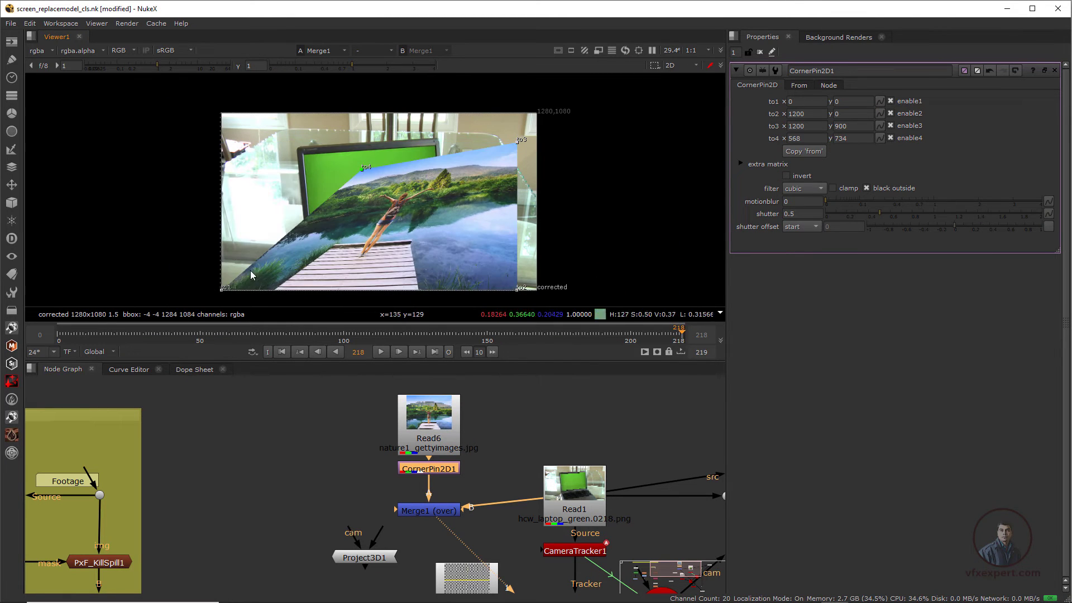
pyautogui.moveTo(222, 288); pyautogui.dragTo(327, 260)
pyautogui.scroll(5, 335, 237)
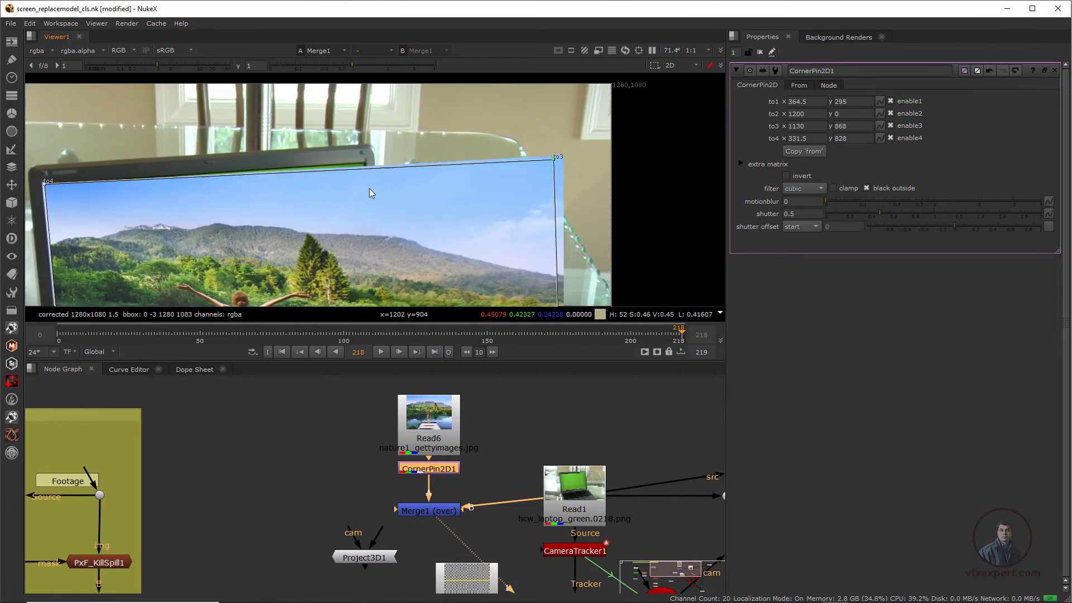
pyautogui.scroll(-5, 368, 196)
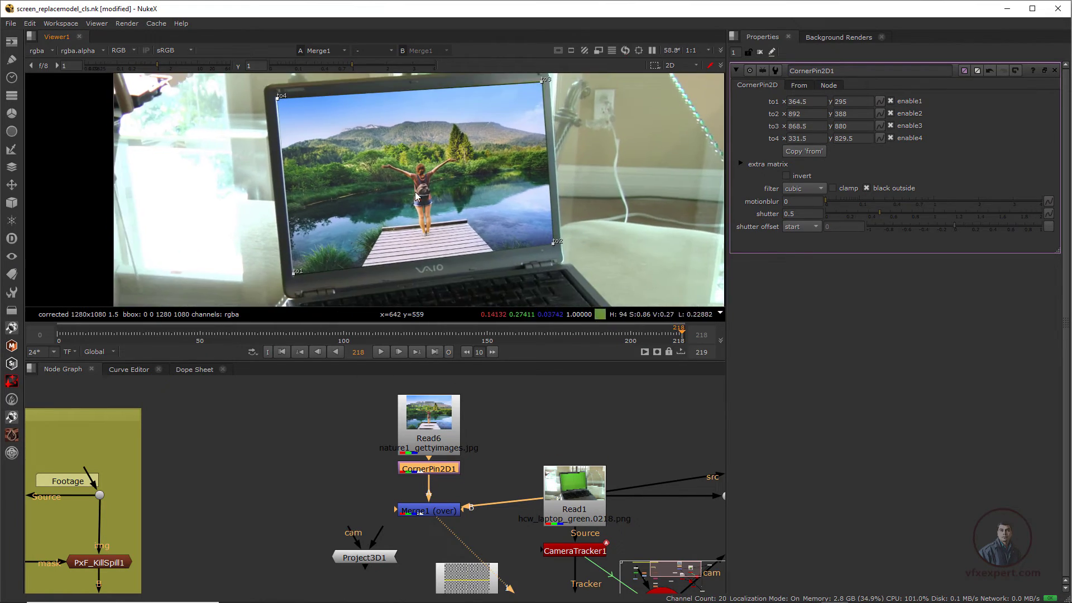
# Disconnect Read1 from Merge1's B input and add a Constant node beside Read6.
pyautogui.moveTo(414, 215); pyautogui.dragTo(427, 198, button='middle')
pyautogui.moveTo(522, 489); pyautogui.dragTo(484, 492, button='middle')
pyautogui.scroll(1, 534, 474)
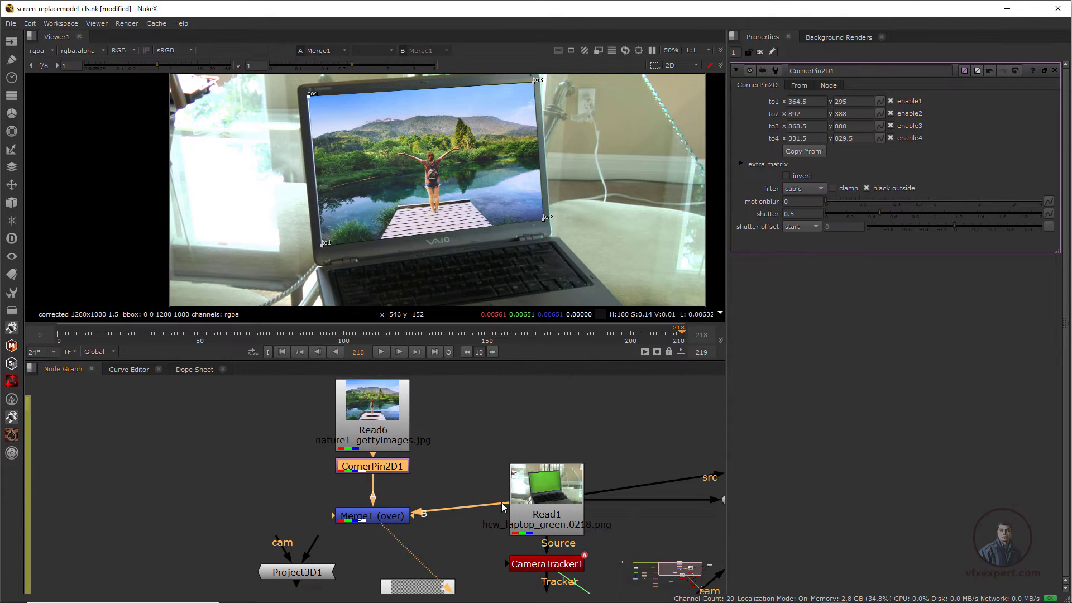
pyautogui.moveTo(502, 507); pyautogui.dragTo(480, 497)
pyautogui.click(11, 41)
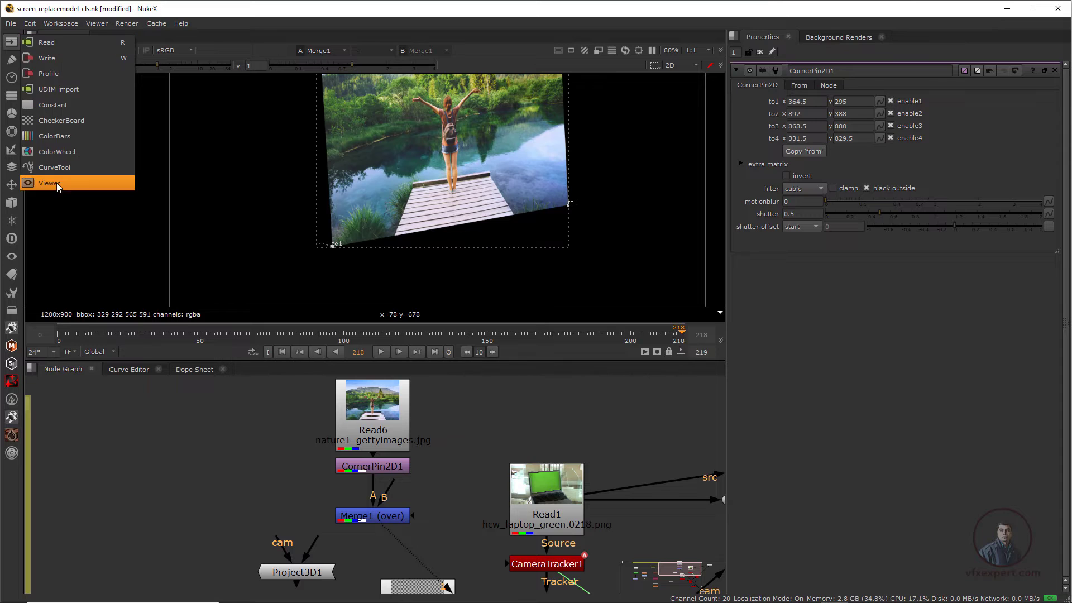
pyautogui.click(53, 105)
pyautogui.moveTo(449, 427)
pyautogui.mouseDown()
pyautogui.moveTo(470, 462)
pyautogui.moveTo(443, 436)
pyautogui.mouseUp()
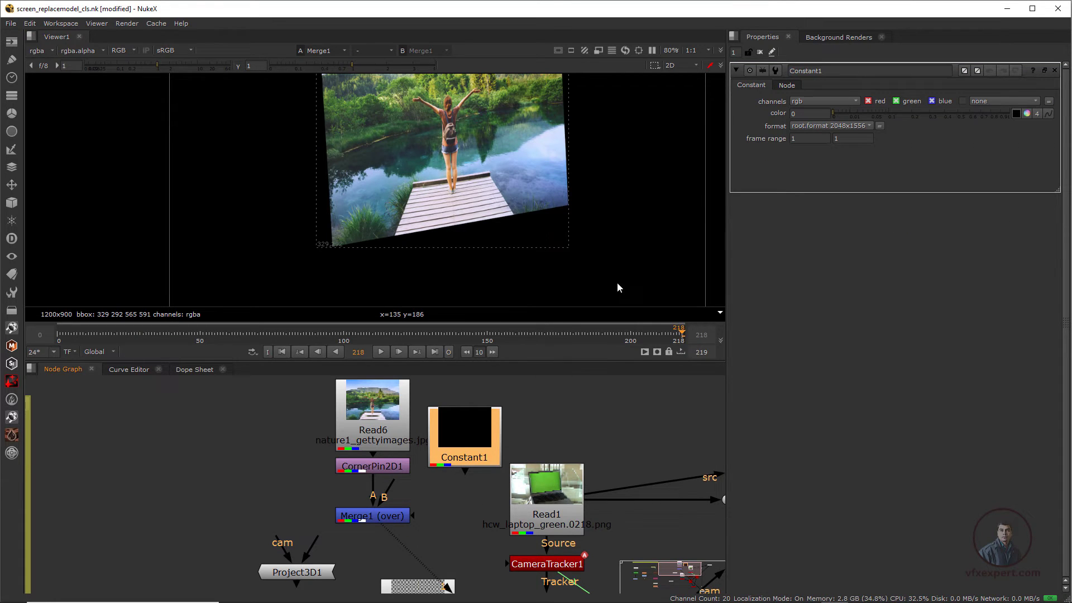
# Set the Constant1 format to corrected 1280x1080 1.5 and connect the node to Merge1's B input.
pyautogui.click(823, 127)
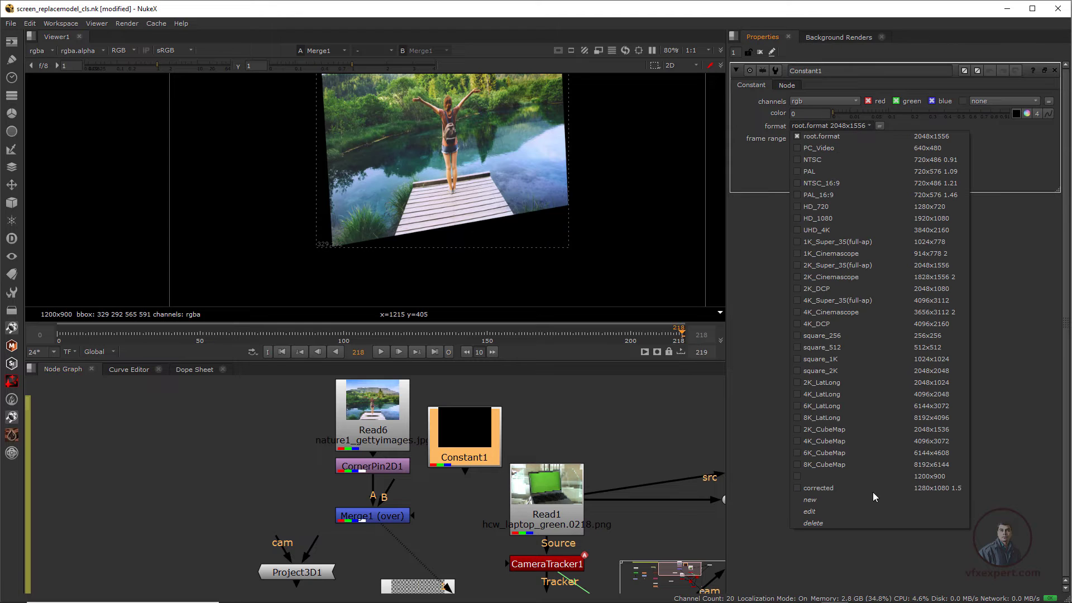
pyautogui.click(880, 488)
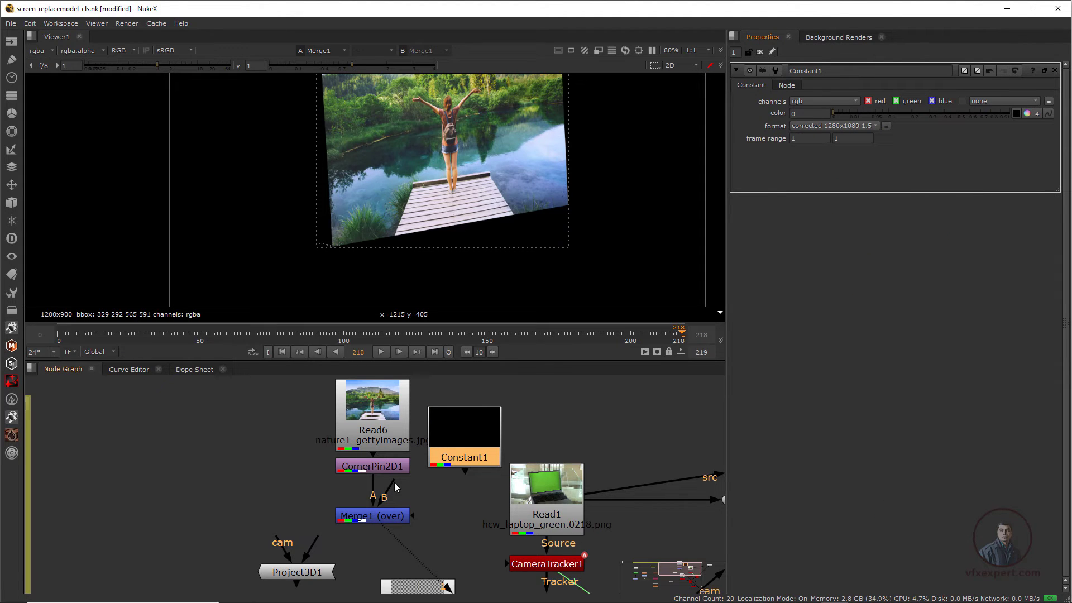
pyautogui.moveTo(395, 488); pyautogui.dragTo(446, 447)
pyautogui.scroll(-1, 436, 480)
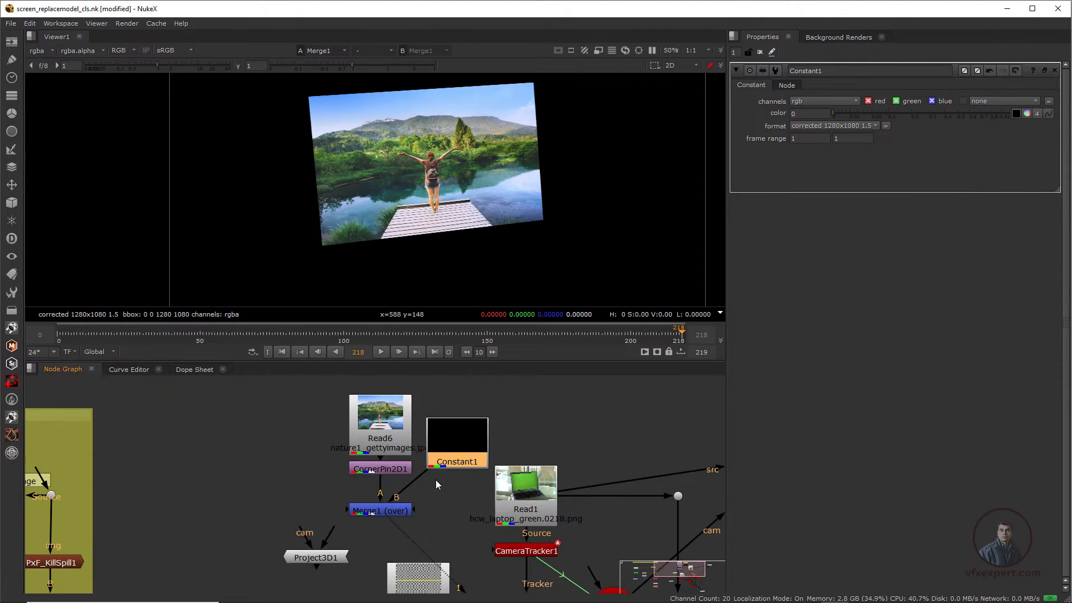
pyautogui.moveTo(435, 480); pyautogui.dragTo(431, 491, button='middle')
pyautogui.scroll(-2, 426, 186)
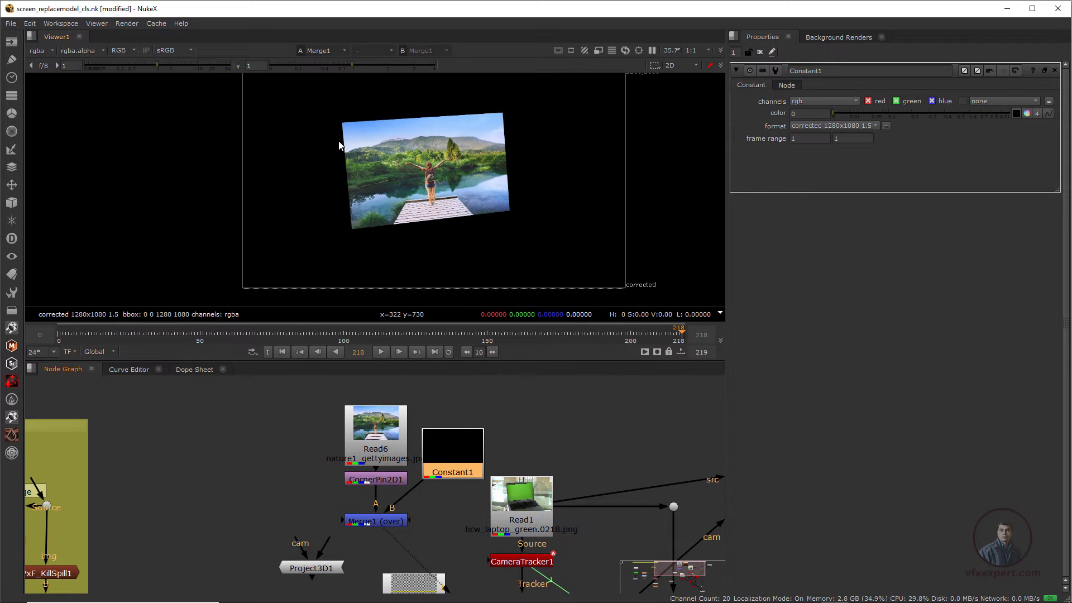
pyautogui.scroll(-1, 401, 537)
# Add a FrameHold node beside Merge1 and connect its input to Camera1.
pyautogui.scroll(-2, 397, 520)
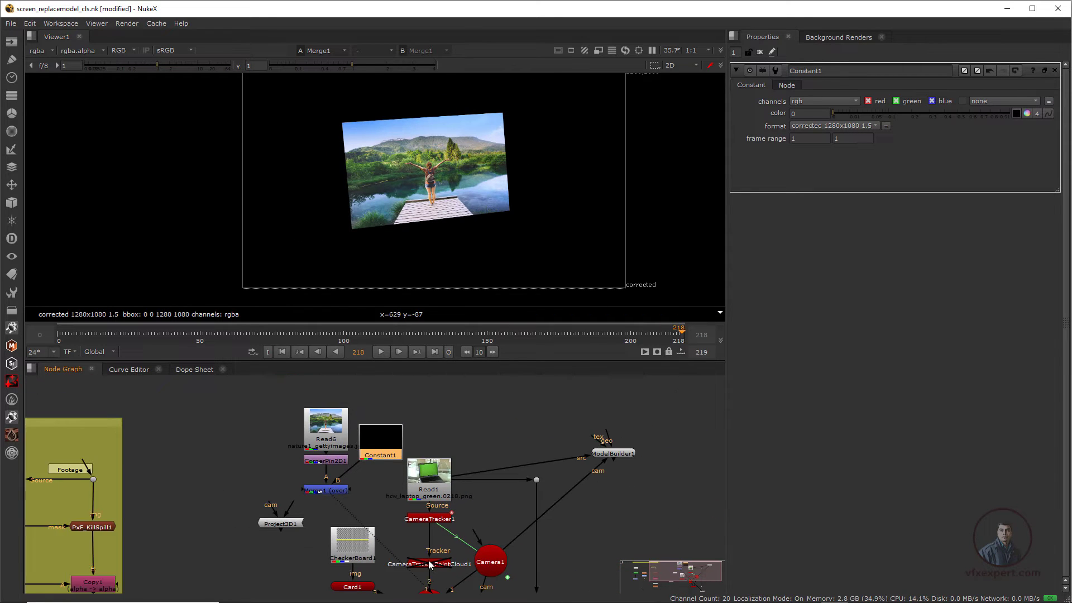
pyautogui.moveTo(430, 565); pyautogui.dragTo(426, 513, button='middle')
pyautogui.click(359, 542)
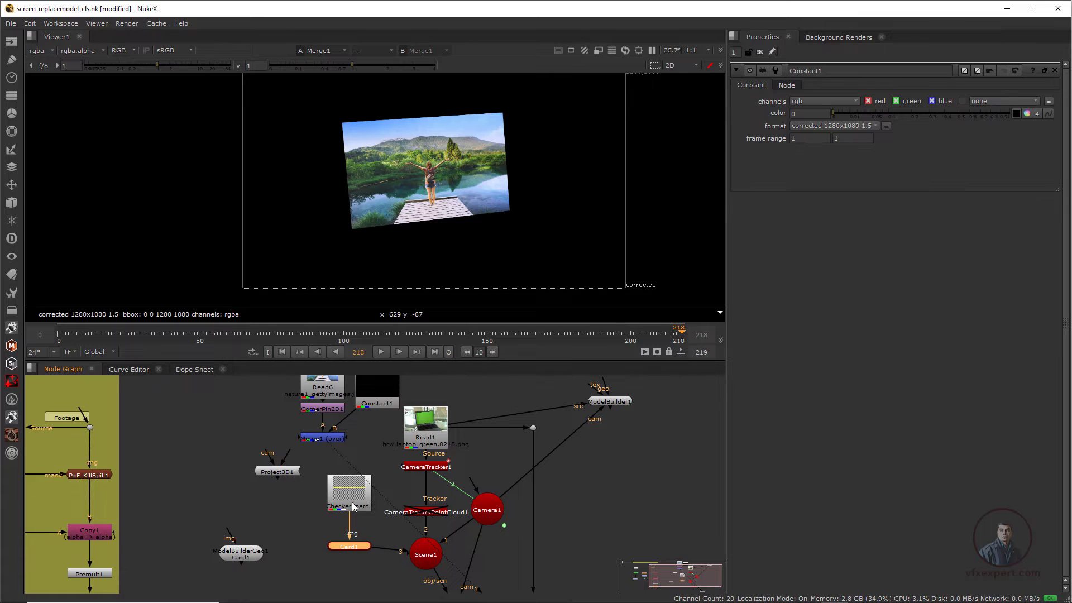
pyautogui.click(353, 506)
pyautogui.scroll(1, 353, 506)
pyautogui.moveTo(656, 406); pyautogui.dragTo(685, 473, button='middle')
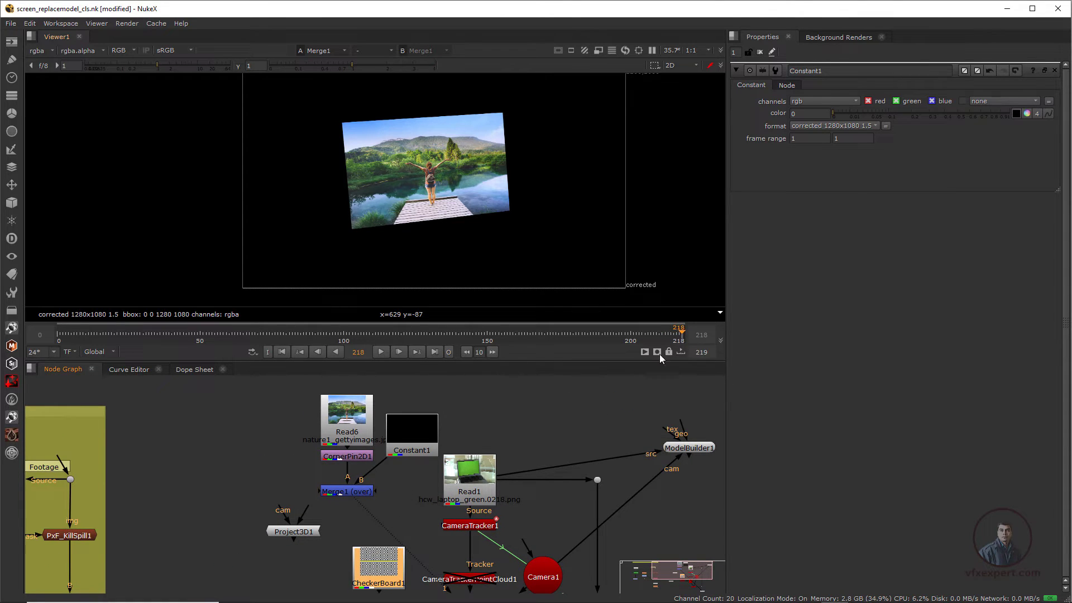
pyautogui.moveTo(527, 479); pyautogui.dragTo(568, 481, button='middle')
pyautogui.press('Tab')
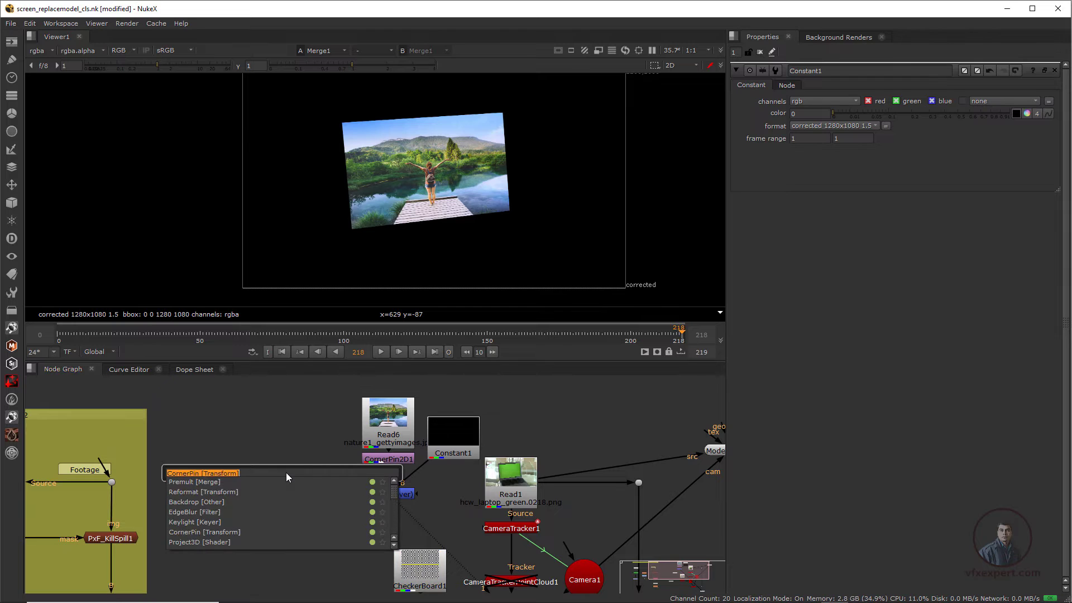
pyautogui.write('frame')
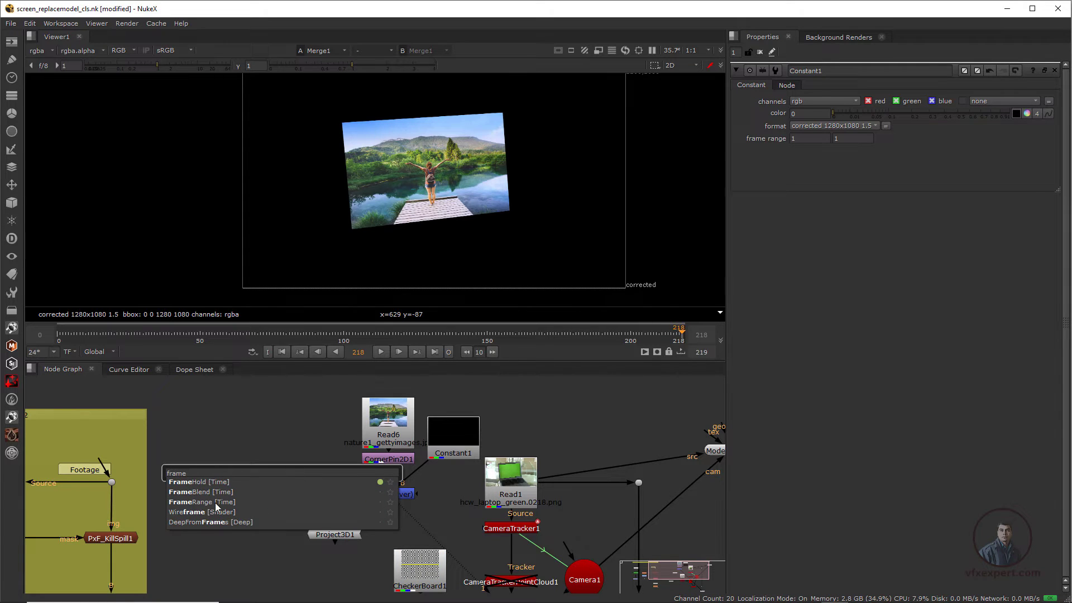
pyautogui.click(178, 482)
pyautogui.moveTo(310, 478); pyautogui.dragTo(587, 581)
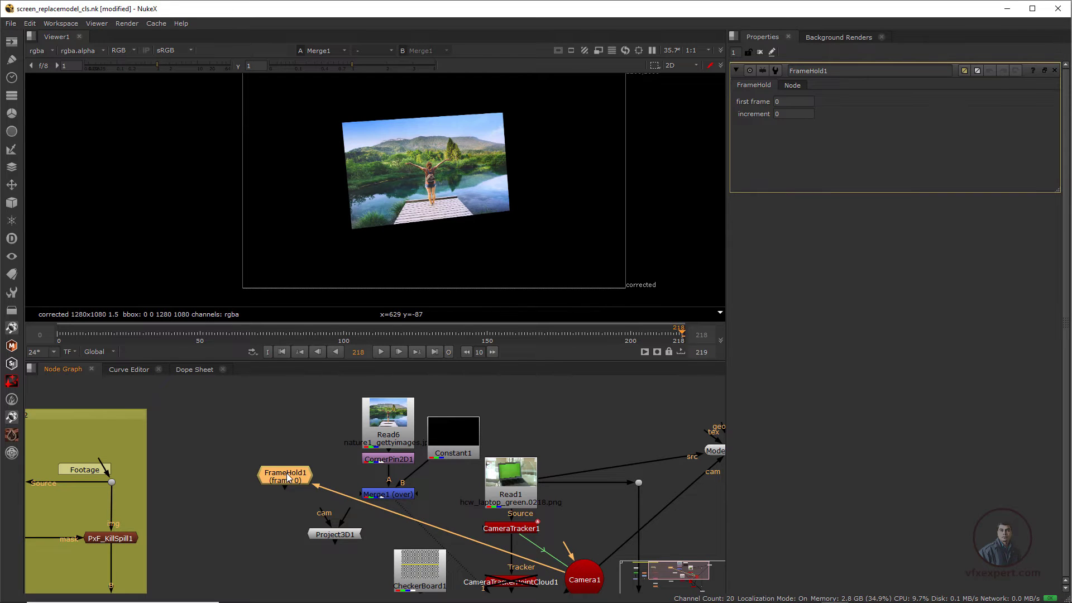
# Place Project3D1 beneath the FrameHold1 node and set FrameHold1's first frame to 218.
pyautogui.moveTo(287, 473); pyautogui.dragTo(294, 474)
pyautogui.moveTo(320, 540); pyautogui.dragTo(306, 557)
pyautogui.moveTo(334, 488); pyautogui.dragTo(319, 451, button='middle')
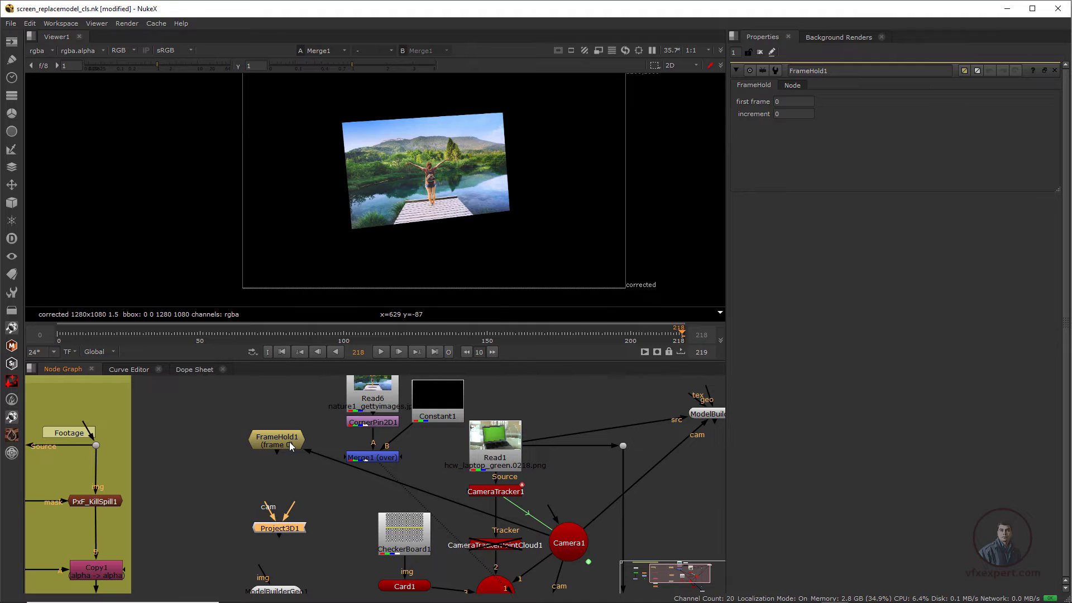
pyautogui.click(290, 447)
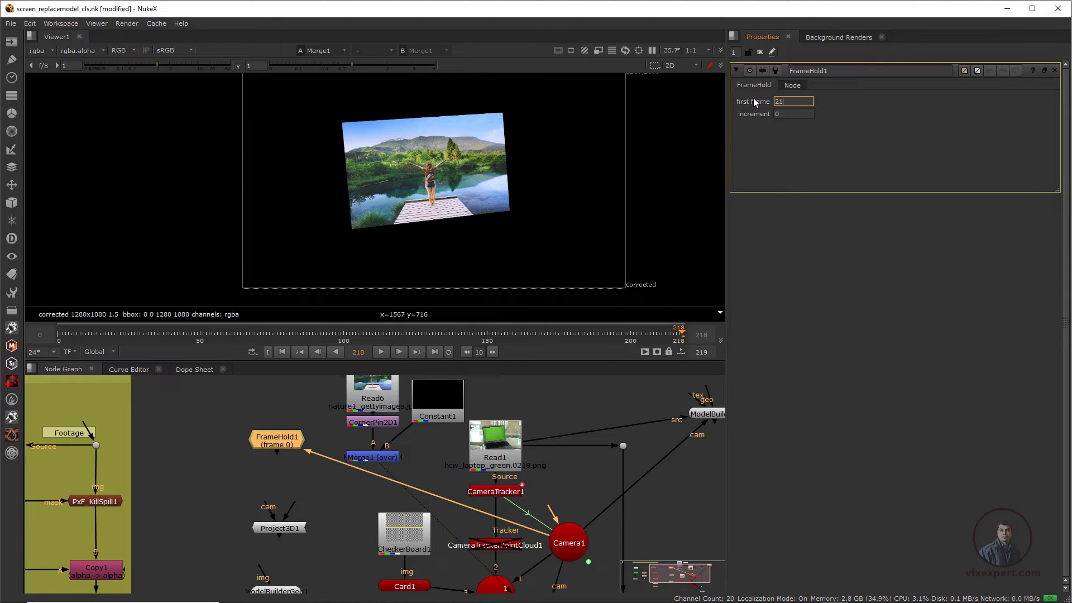
pyautogui.click(347, 482)
pyautogui.moveTo(346, 482); pyautogui.dragTo(335, 495, button='middle')
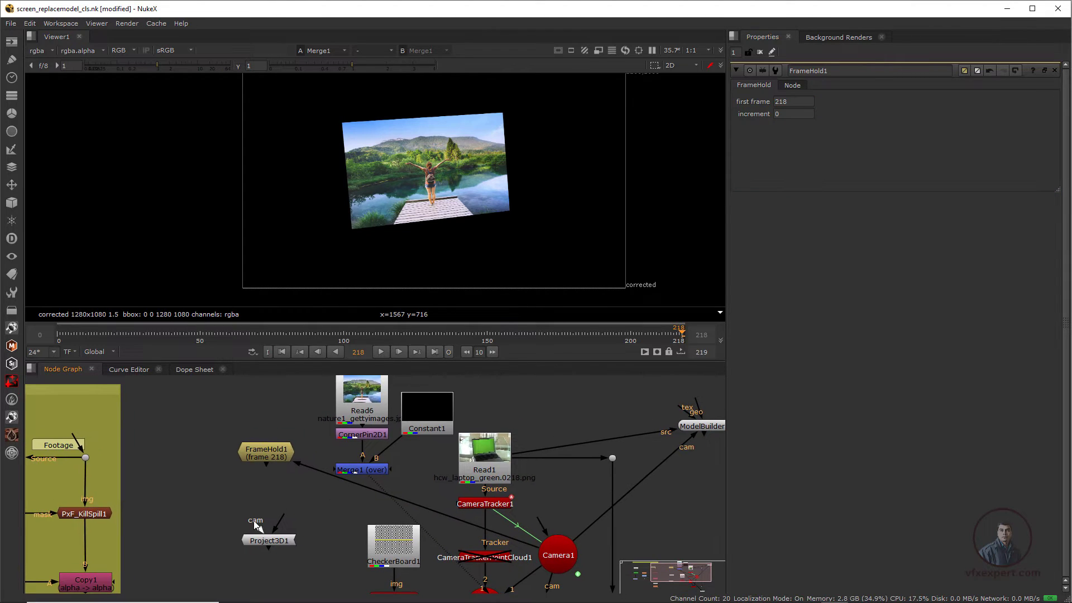
# Connect Project3D1's cam input to FrameHold1 and its image input to Merge1.
pyautogui.moveTo(253, 457); pyautogui.dragTo(259, 455)
pyautogui.moveTo(281, 529); pyautogui.dragTo(355, 473)
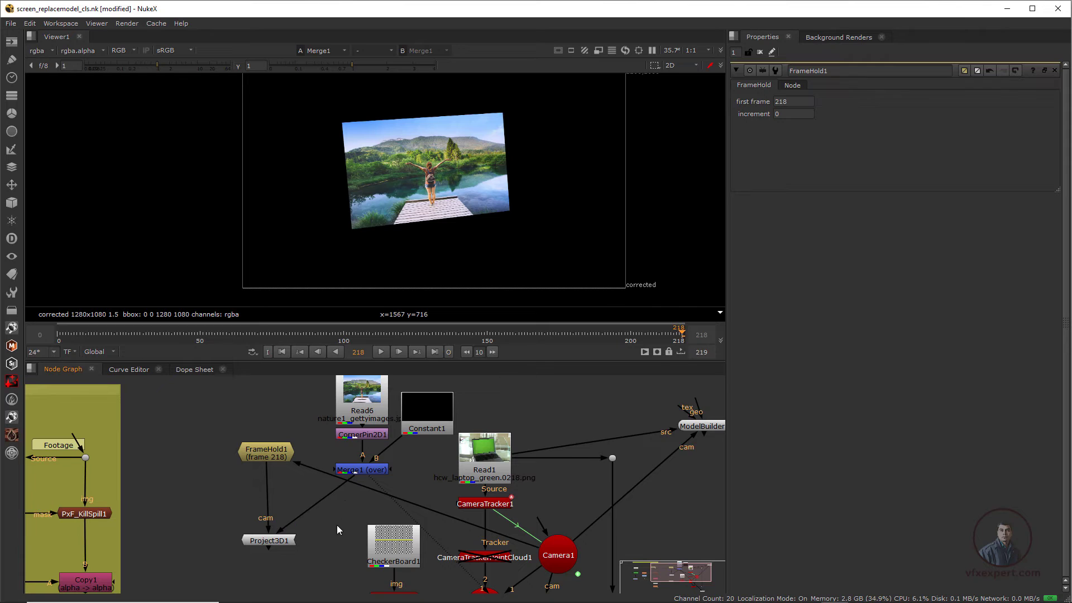
pyautogui.moveTo(337, 525); pyautogui.dragTo(340, 492, button='middle')
# Replace CheckerBoard1 with Project3D1 as the img input of Card1.
pyautogui.click(405, 531)
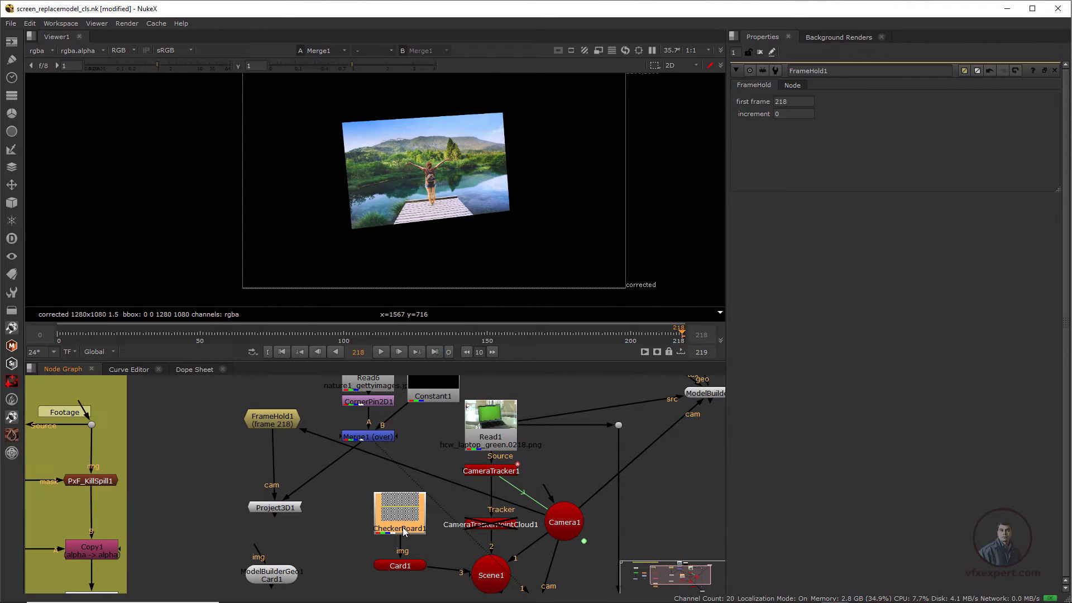
pyautogui.moveTo(405, 530); pyautogui.dragTo(273, 509)
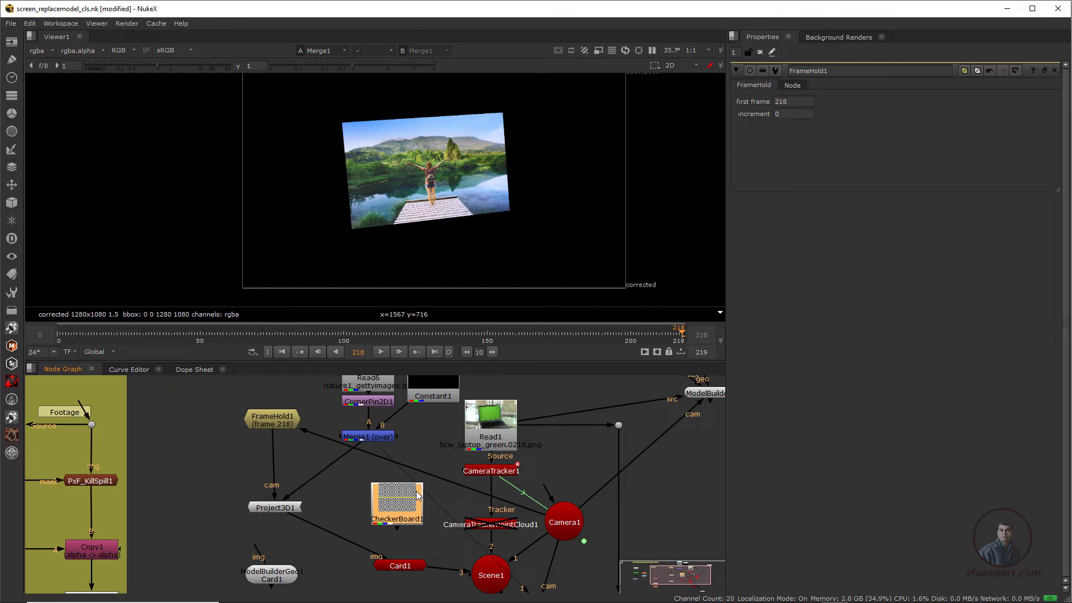
pyautogui.scroll(-2, 378, 479)
pyautogui.moveTo(377, 476); pyautogui.dragTo(374, 475, button='middle')
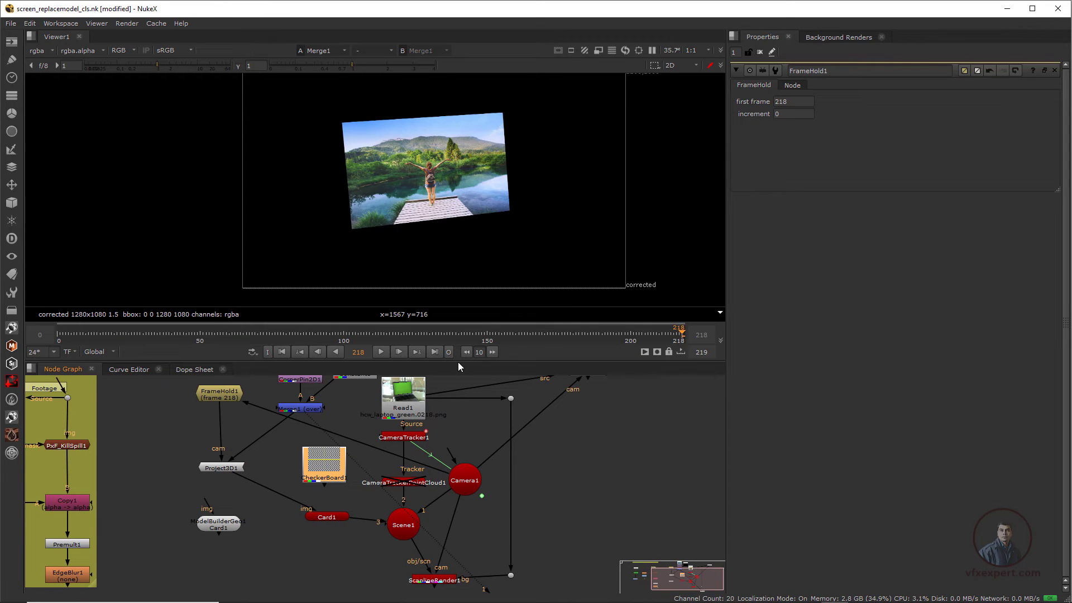
# Display ScanlineRender1 in the viewer, set Card1's uniform scale to 0.175, and clear the open node properties.
pyautogui.moveTo(458, 363); pyautogui.dragTo(458, 321)
pyautogui.moveTo(452, 574); pyautogui.dragTo(452, 579)
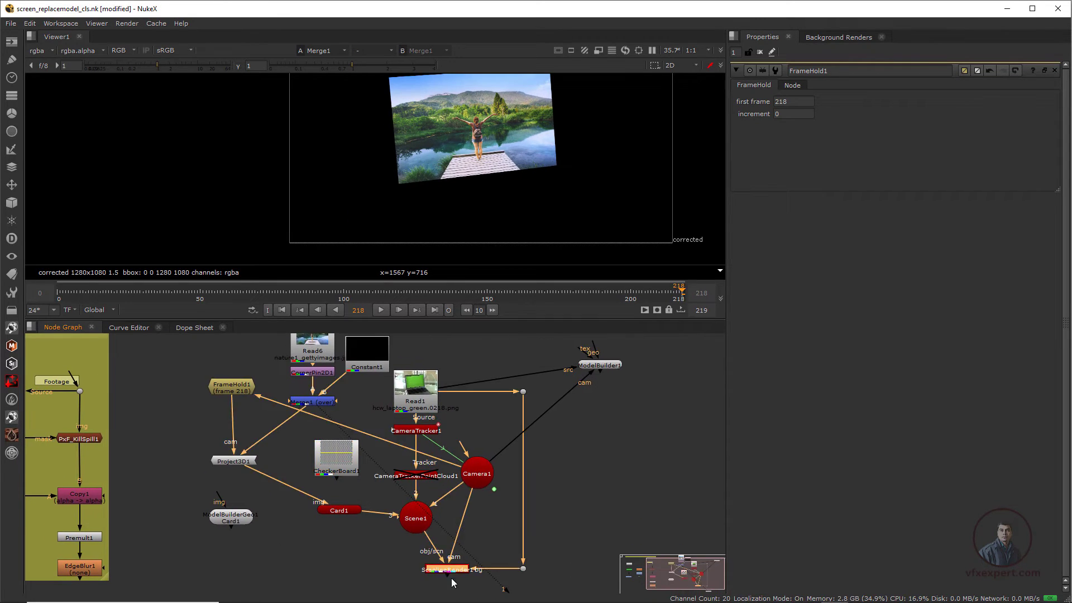
pyautogui.press('1')
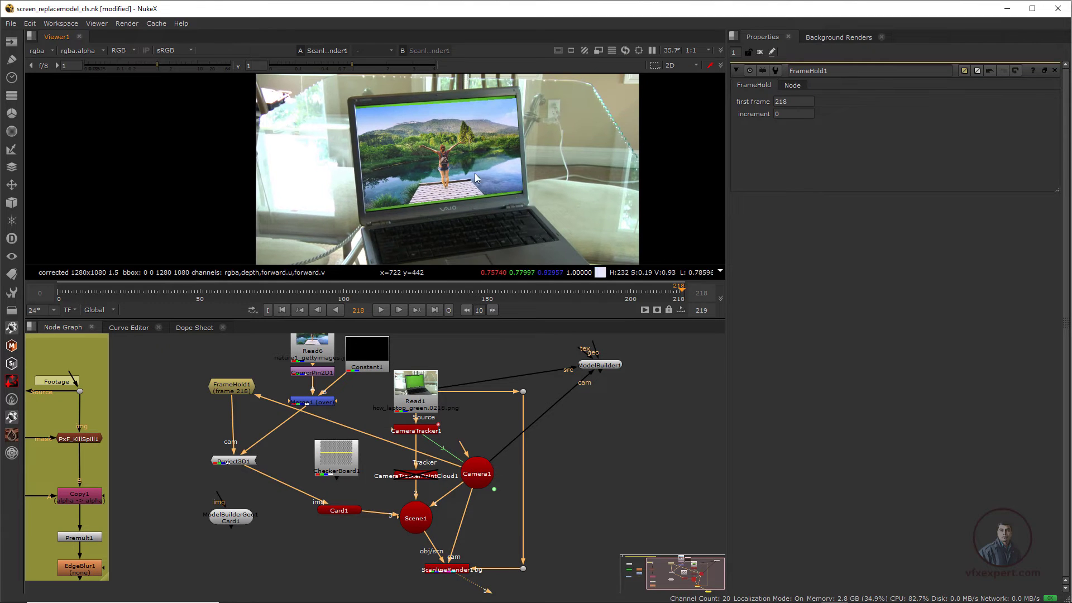
pyautogui.click(342, 510)
pyautogui.doubleClick(341, 508)
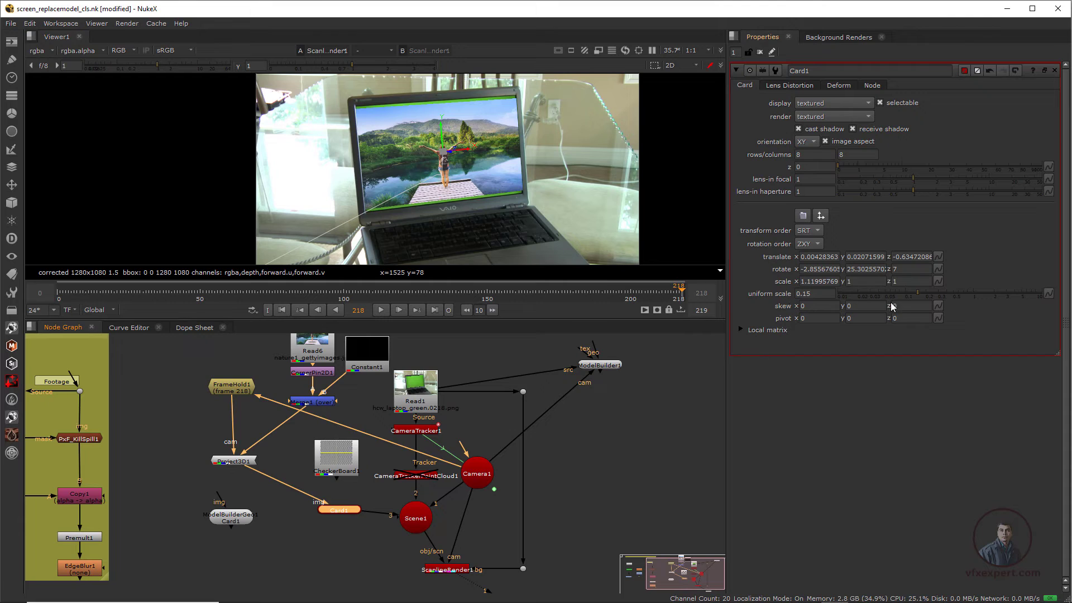
pyautogui.click(919, 293)
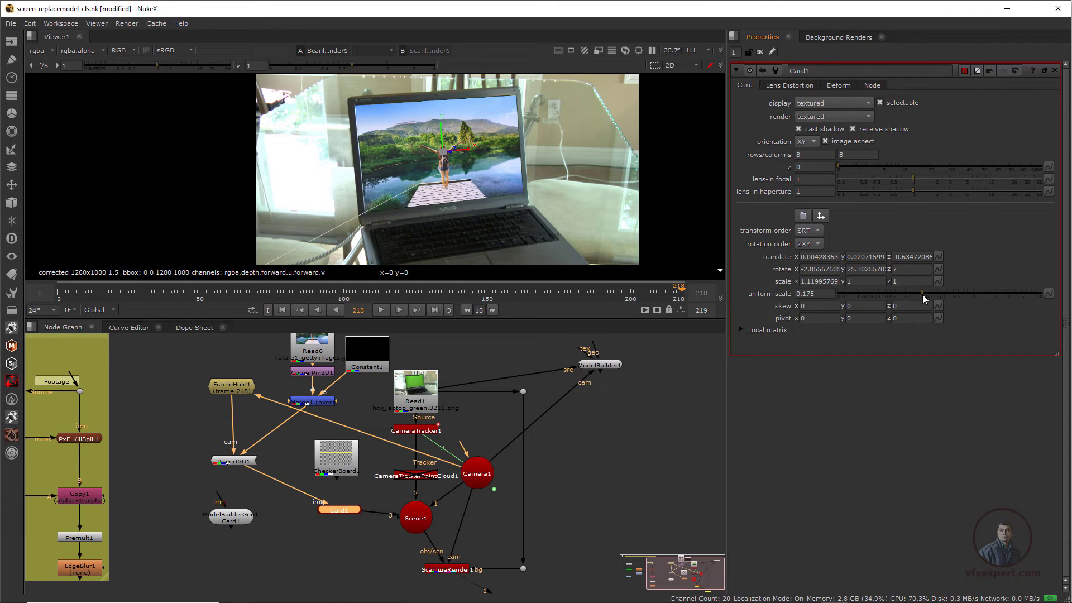
pyautogui.moveTo(920, 292); pyautogui.dragTo(921, 293)
pyautogui.scroll(3, 585, 170)
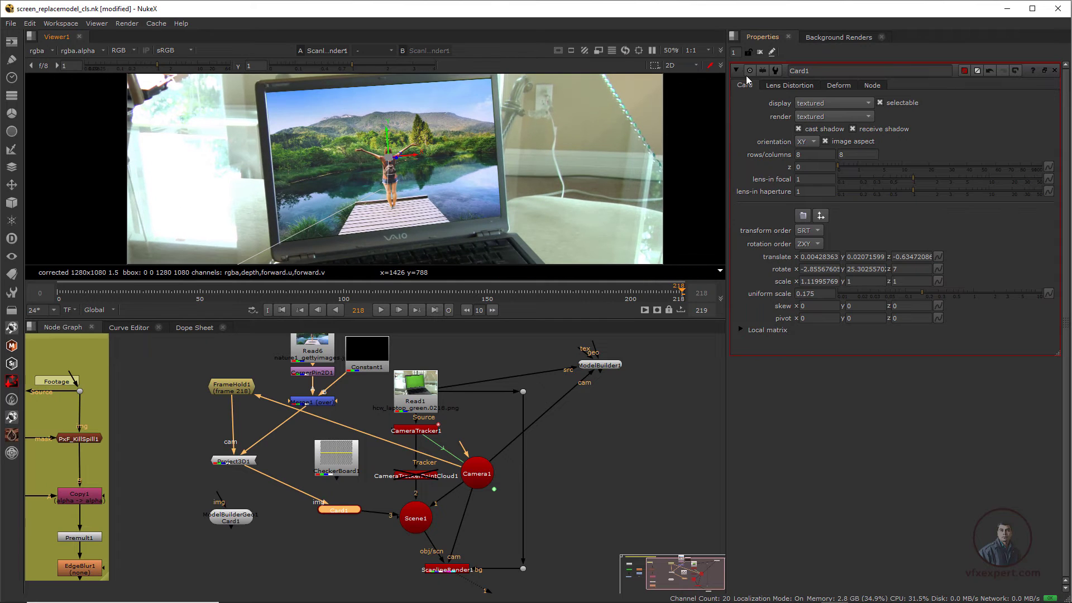
pyautogui.click(759, 53)
pyautogui.scroll(-3, 402, 167)
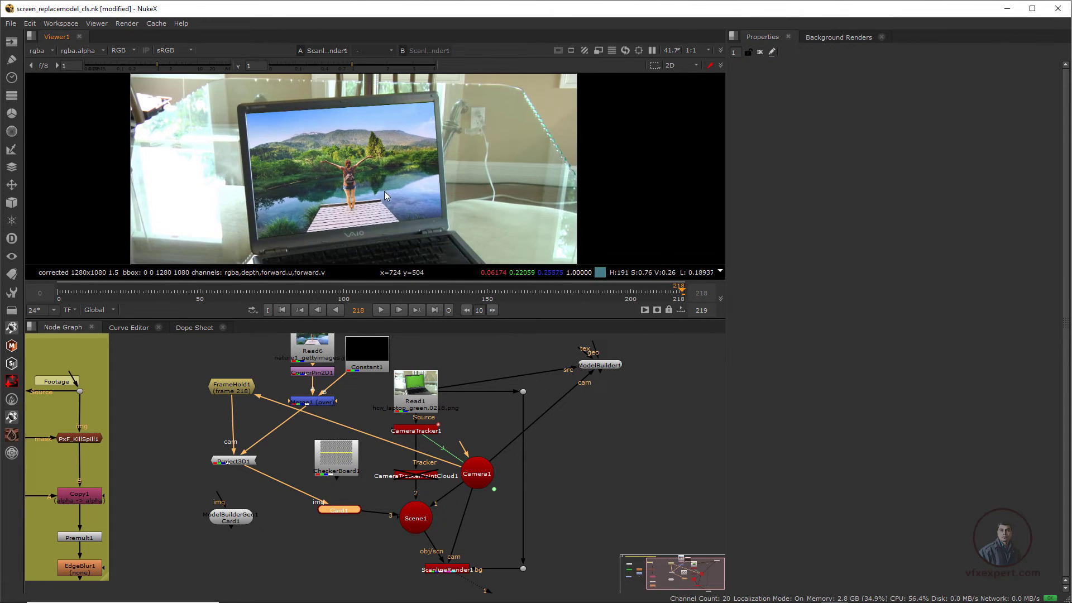
# Play the composite from the first frame and scrub to frame 32 to examine the hand crossing the screen.
pyautogui.click(282, 310)
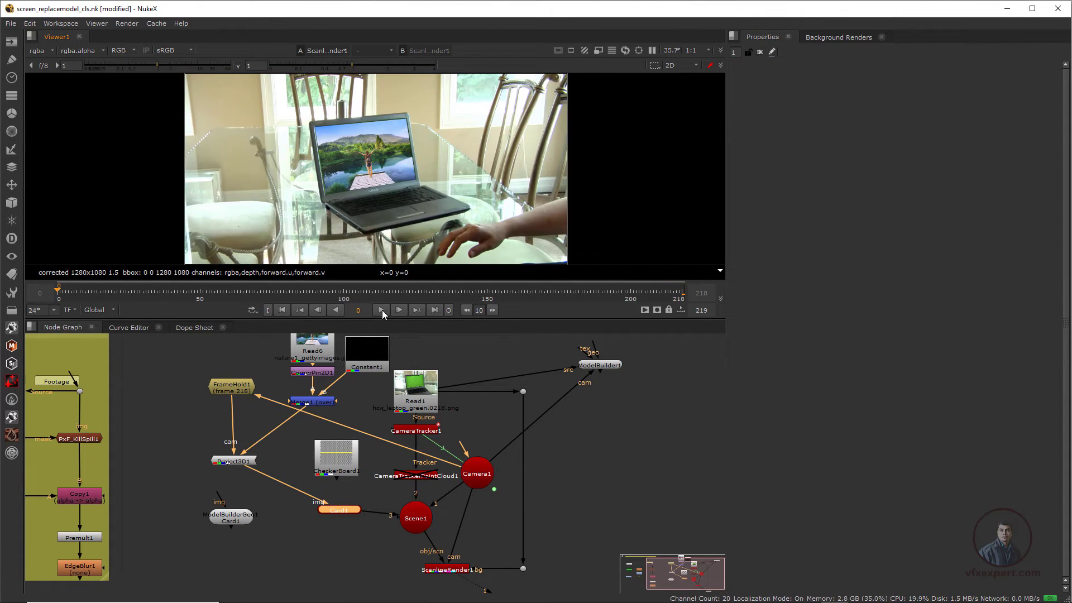
pyautogui.click(382, 309)
pyautogui.click(382, 310)
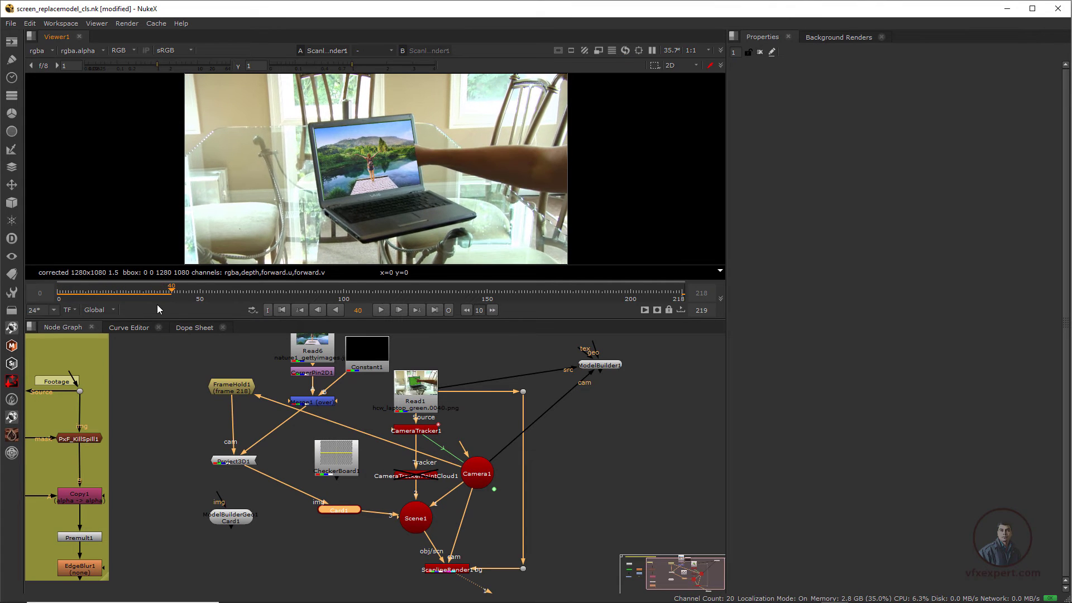
pyautogui.moveTo(102, 302); pyautogui.dragTo(166, 306)
pyautogui.press('=')
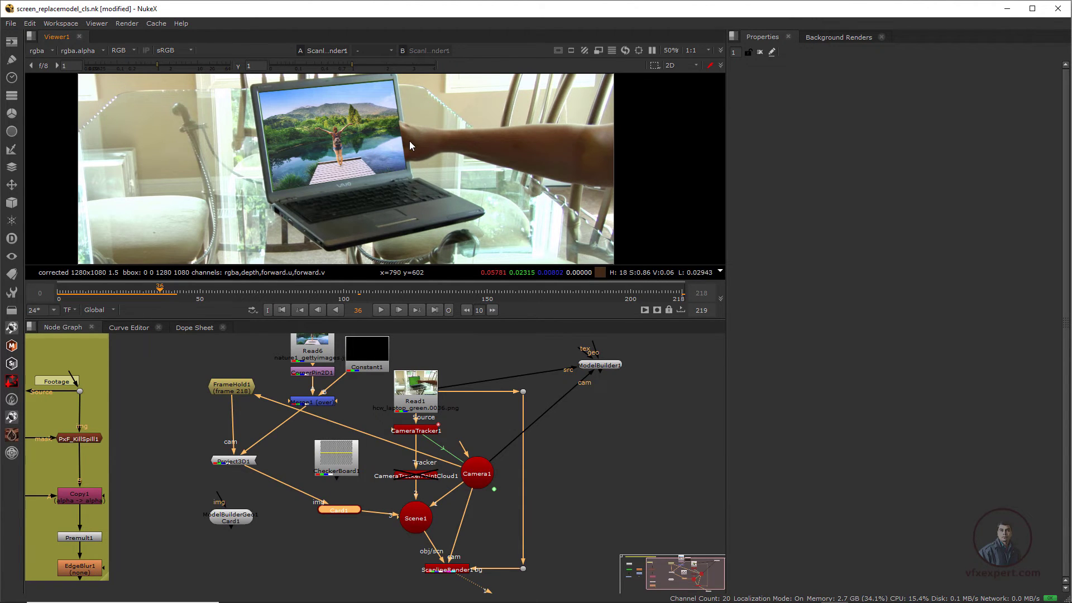
pyautogui.moveTo(159, 290)
pyautogui.mouseDown()
pyautogui.moveTo(106, 294)
pyautogui.moveTo(150, 290)
pyautogui.mouseUp()
# Rearrange ModelBuilder1, CheckerBoard1, FrameHold1 and Constant1 to tidy the node graph around the projection setup.
pyautogui.moveTo(448, 401); pyautogui.dragTo(434, 431, button='middle')
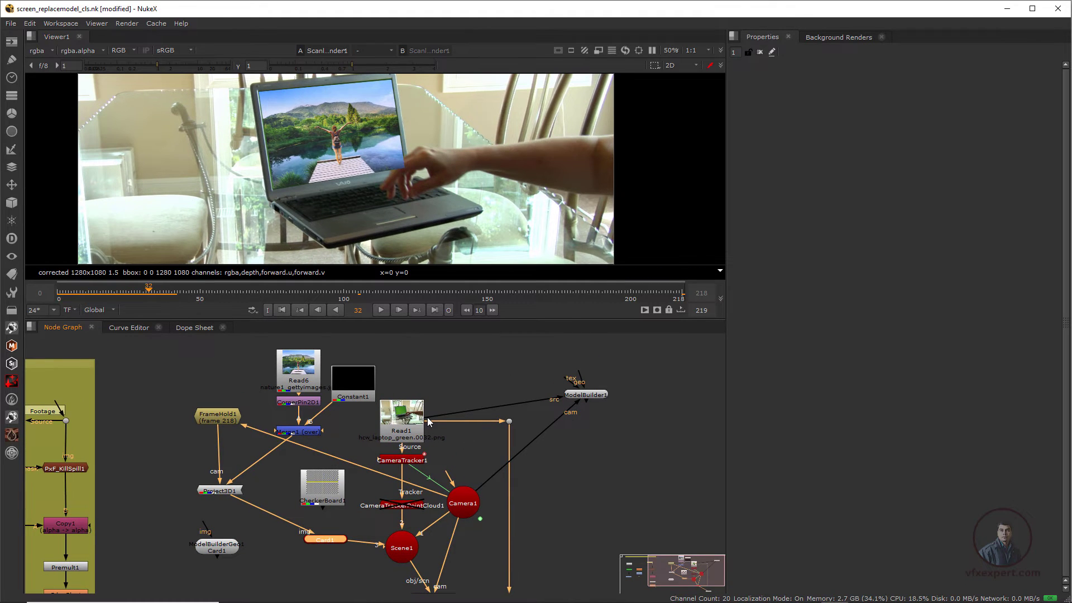
pyautogui.moveTo(485, 485); pyautogui.dragTo(506, 484, button='middle')
pyautogui.moveTo(599, 398); pyautogui.dragTo(520, 358)
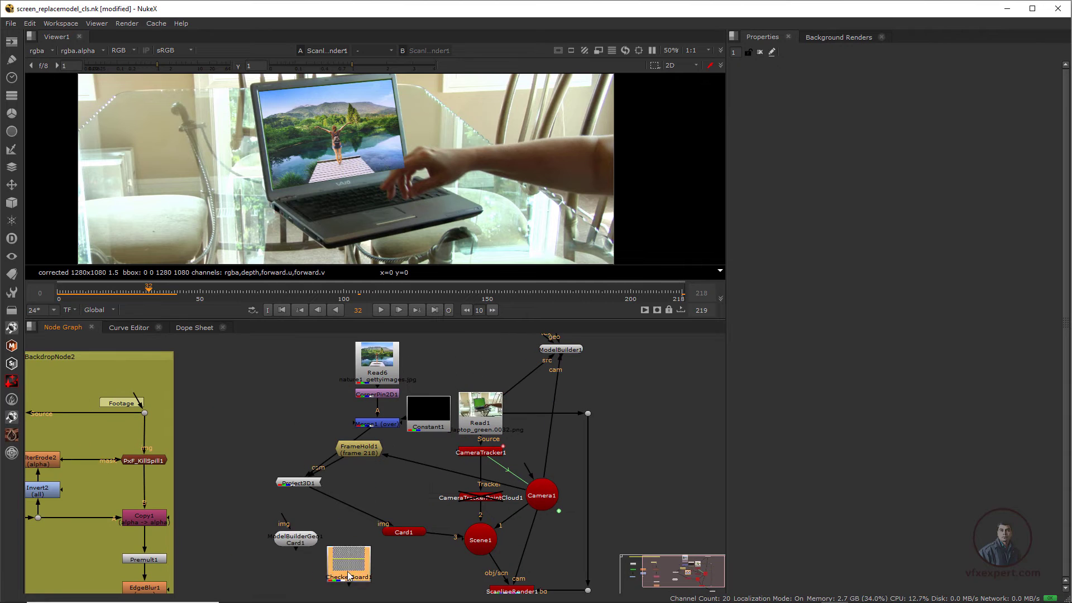
pyautogui.moveTo(347, 562); pyautogui.dragTo(218, 553)
pyautogui.moveTo(356, 446); pyautogui.dragTo(427, 465)
pyautogui.moveTo(434, 424); pyautogui.dragTo(312, 475)
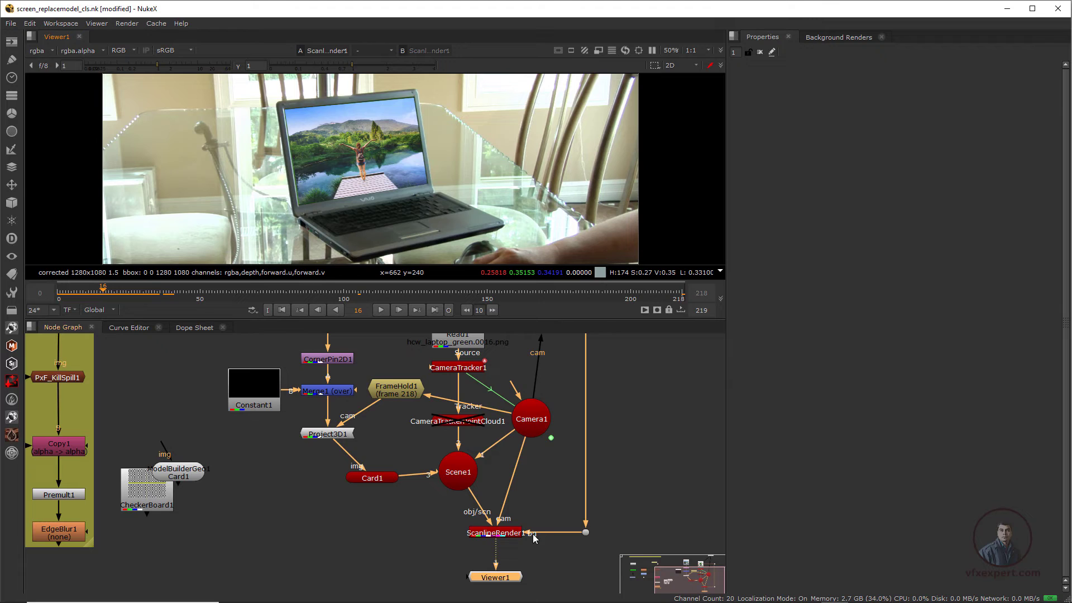
# Disconnect the footage from ScanlineRender1's bg input and connect a duplicate of Constant1 there instead.
pyautogui.moveTo(529, 533); pyautogui.dragTo(551, 545)
pyautogui.moveTo(507, 512); pyautogui.dragTo(559, 525)
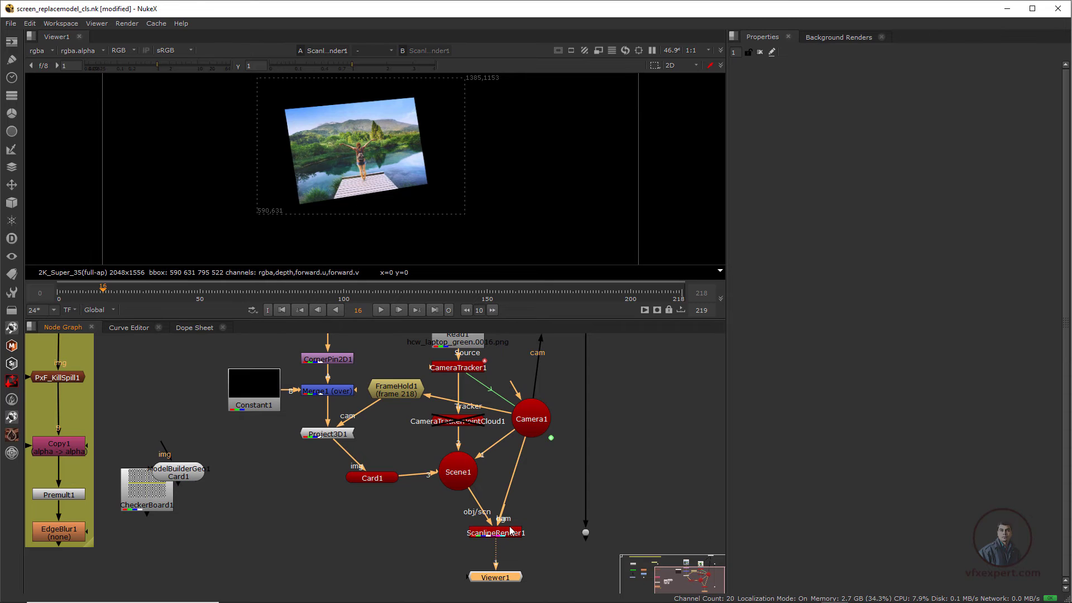
pyautogui.click(248, 403)
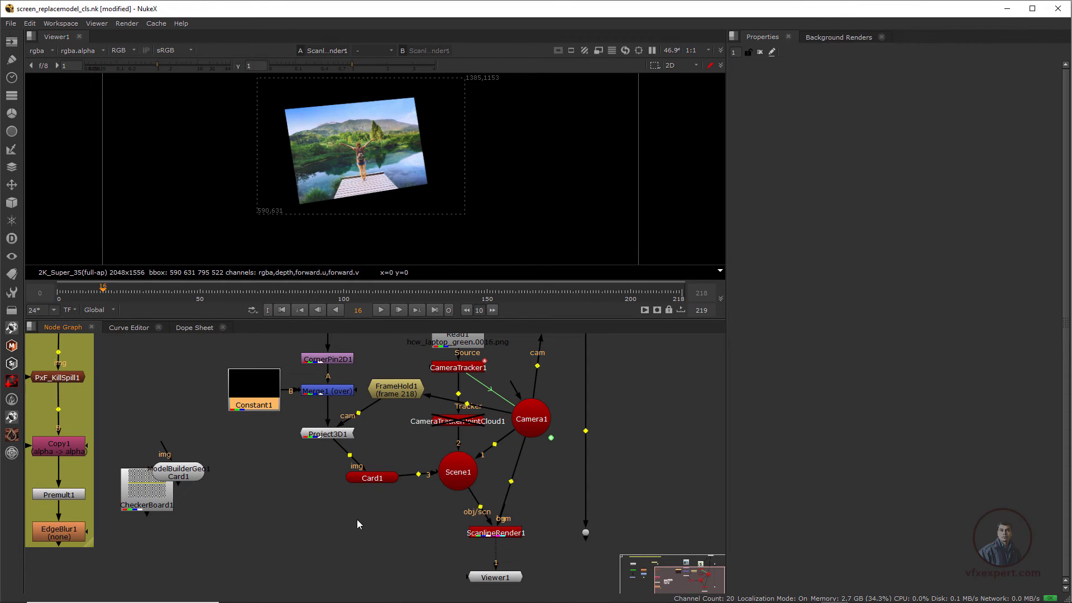
pyautogui.hotkey('ctrl', 'c')
pyautogui.hotkey('ctrl', 'v')
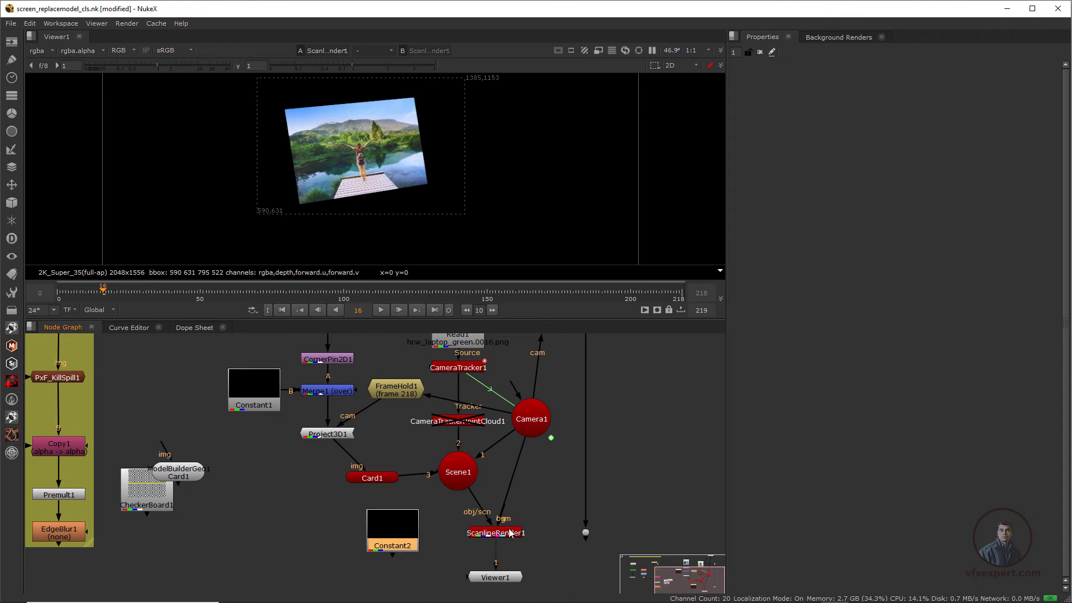
pyautogui.moveTo(503, 518); pyautogui.dragTo(405, 543)
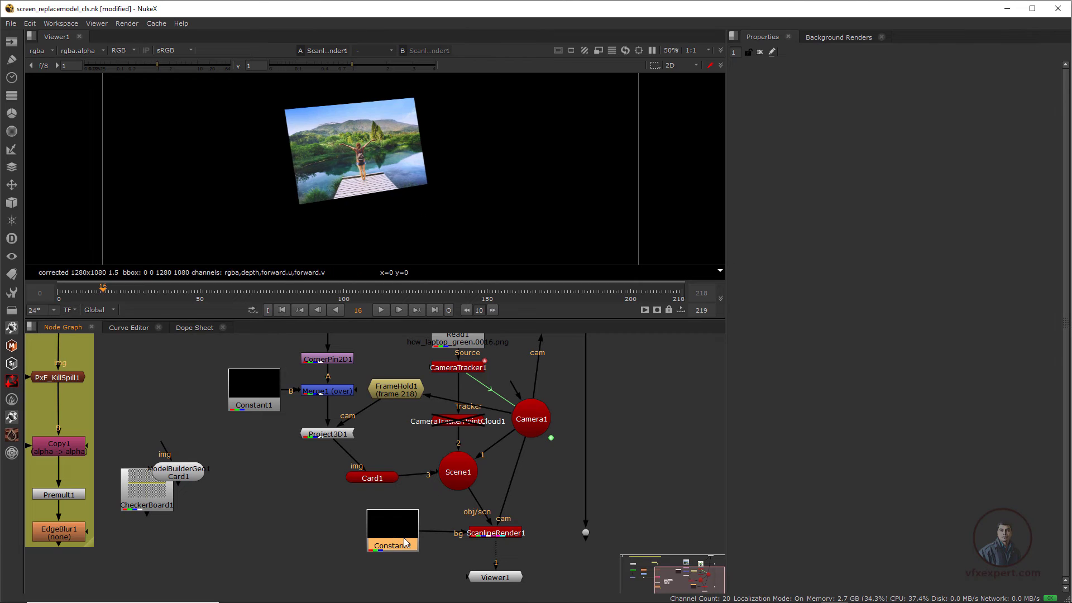
# Examine Constant2's format and scrub the ScanlineRender1 output to frame 123.
pyautogui.doubleClick(402, 531)
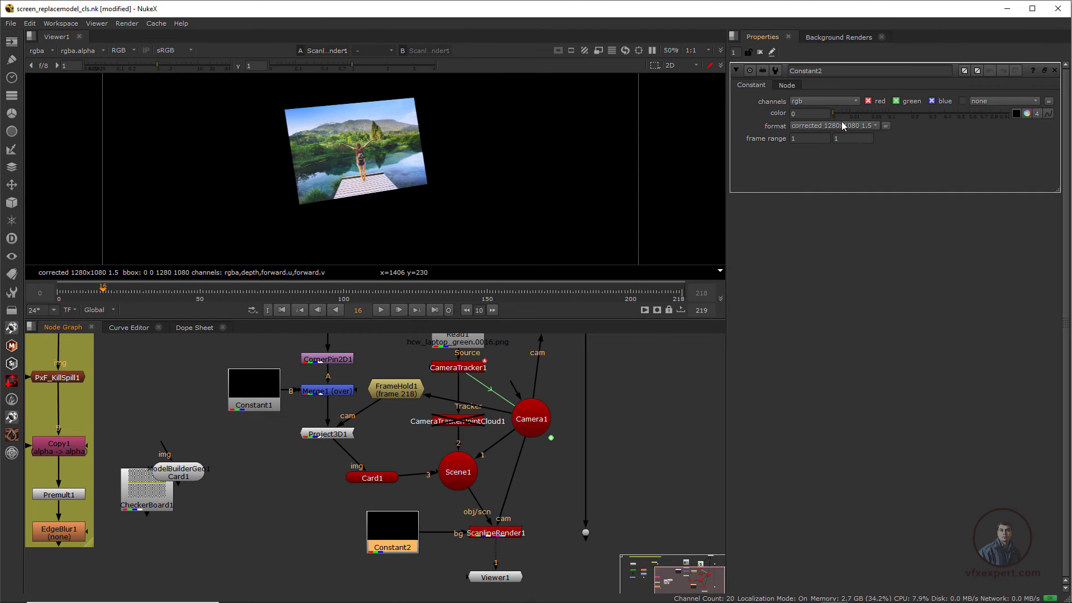
pyautogui.moveTo(476, 337); pyautogui.dragTo(465, 387, button='middle')
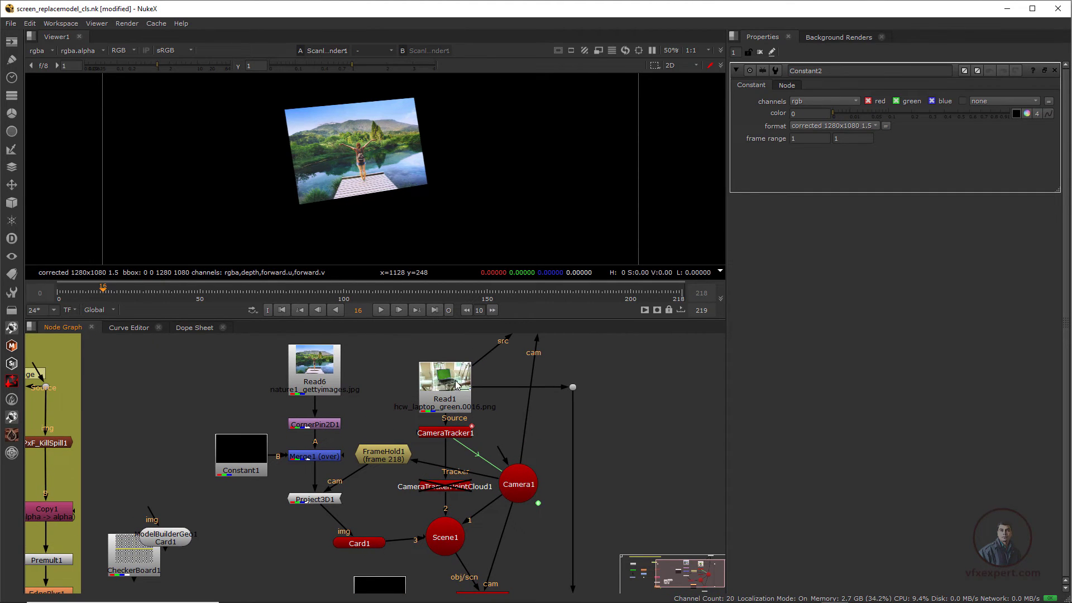
pyautogui.scroll(-2, 484, 473)
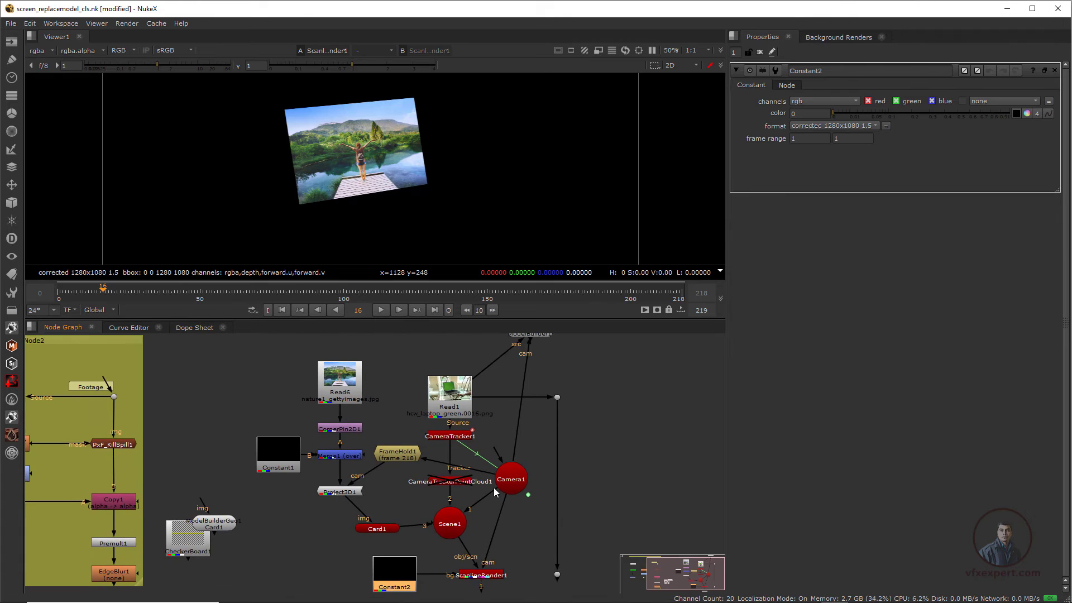
pyautogui.scroll(2, 498, 505)
pyautogui.moveTo(504, 530); pyautogui.dragTo(472, 459, button='middle')
pyautogui.click(454, 512)
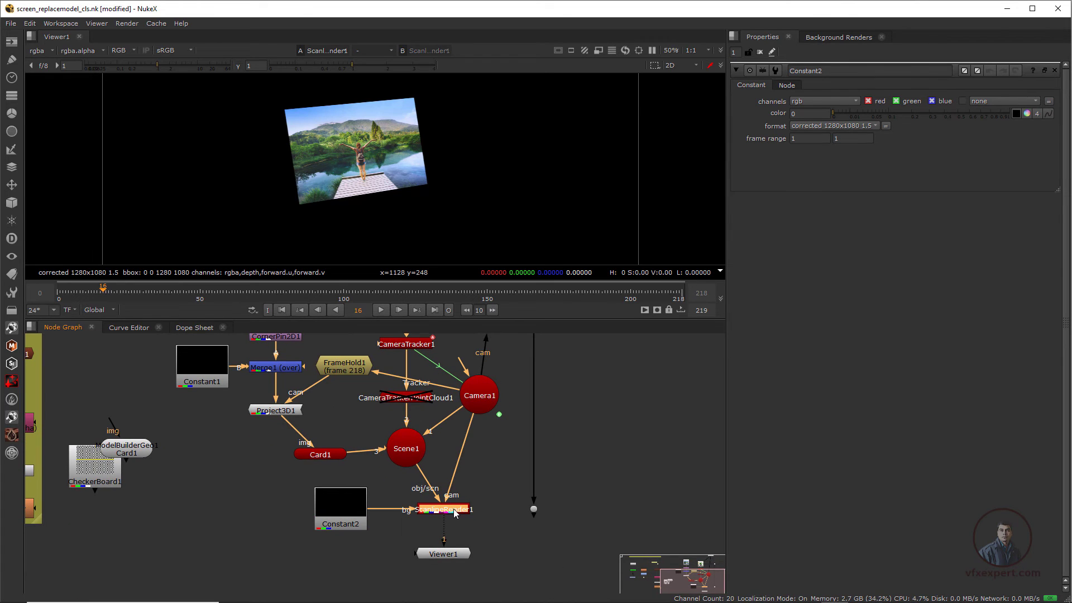
pyautogui.moveTo(234, 291); pyautogui.dragTo(410, 301)
pyautogui.moveTo(437, 499); pyautogui.dragTo(368, 512, button='middle')
pyautogui.scroll(-1, 420, 501)
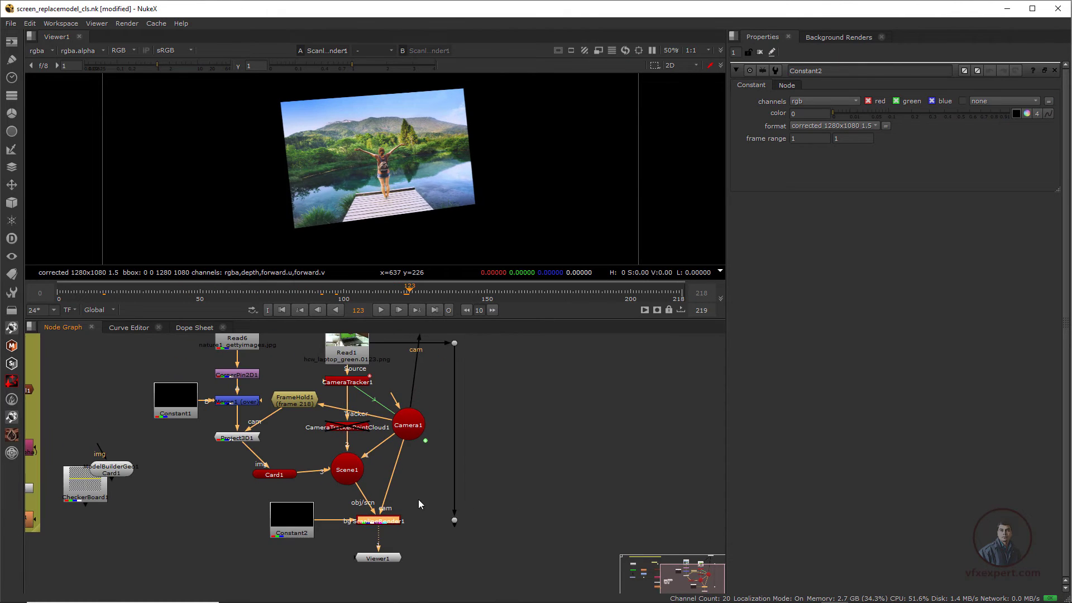
# Add a Merge node with ScanlineRender1 as A over the footage dot as B, and view its result.
pyautogui.moveTo(453, 523); pyautogui.dragTo(454, 509)
pyautogui.scroll(1, 468, 544)
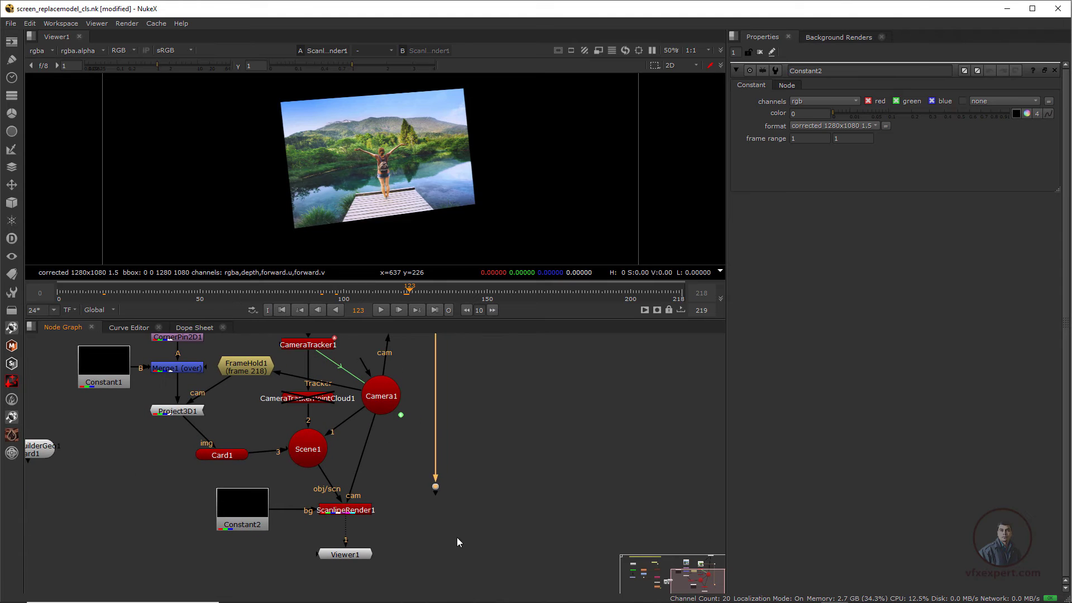
pyautogui.click(457, 537)
pyautogui.press('m')
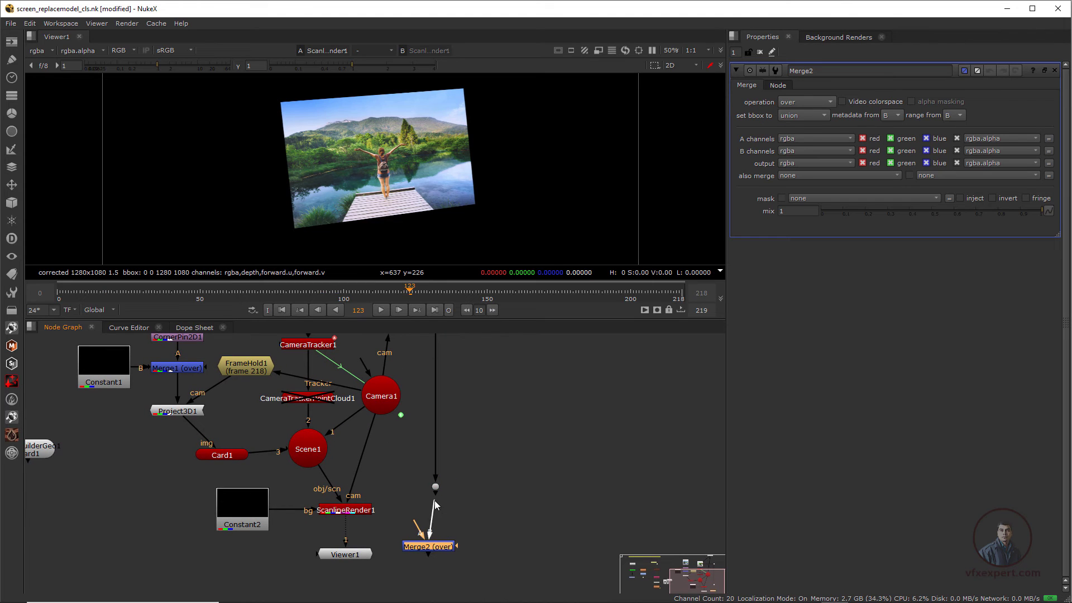
pyautogui.moveTo(436, 505); pyautogui.dragTo(435, 487)
pyautogui.moveTo(450, 538)
pyautogui.mouseDown()
pyautogui.moveTo(346, 510)
pyautogui.moveTo(461, 522)
pyautogui.mouseUp()
pyautogui.press('1')
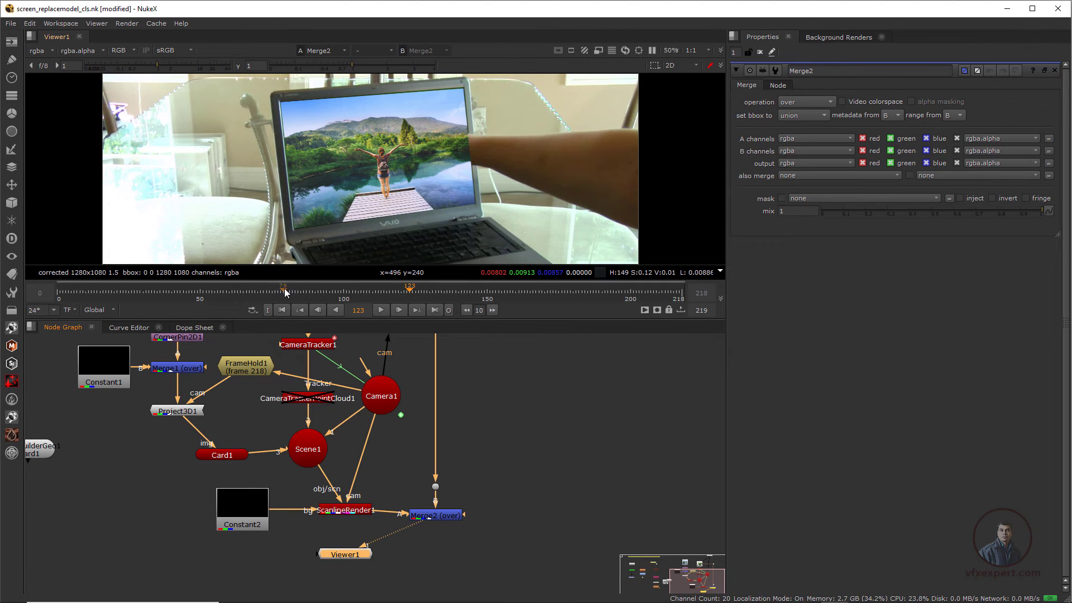
# Compare the merged composite at frame 90 with the original Read1 footage.
pyautogui.moveTo(285, 293); pyautogui.dragTo(316, 287)
pyautogui.moveTo(367, 358); pyautogui.dragTo(415, 446, button='middle')
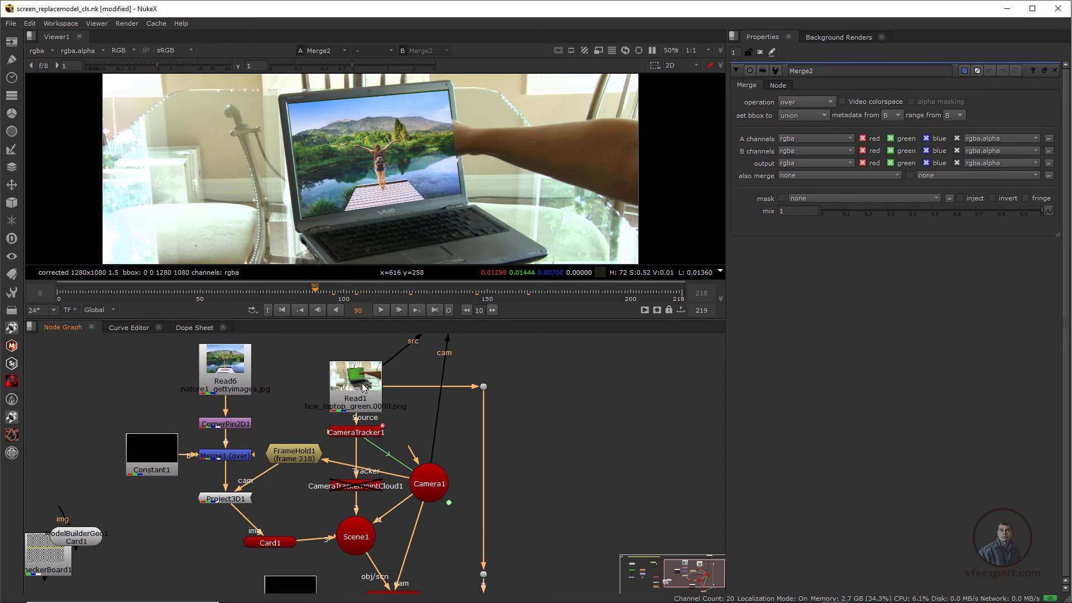
pyautogui.click(363, 387)
pyautogui.press('1')
pyautogui.keyDown('ctrl'); pyautogui.moveTo(366, 129); pyautogui.dragTo(392, 164); pyautogui.keyUp('ctrl')
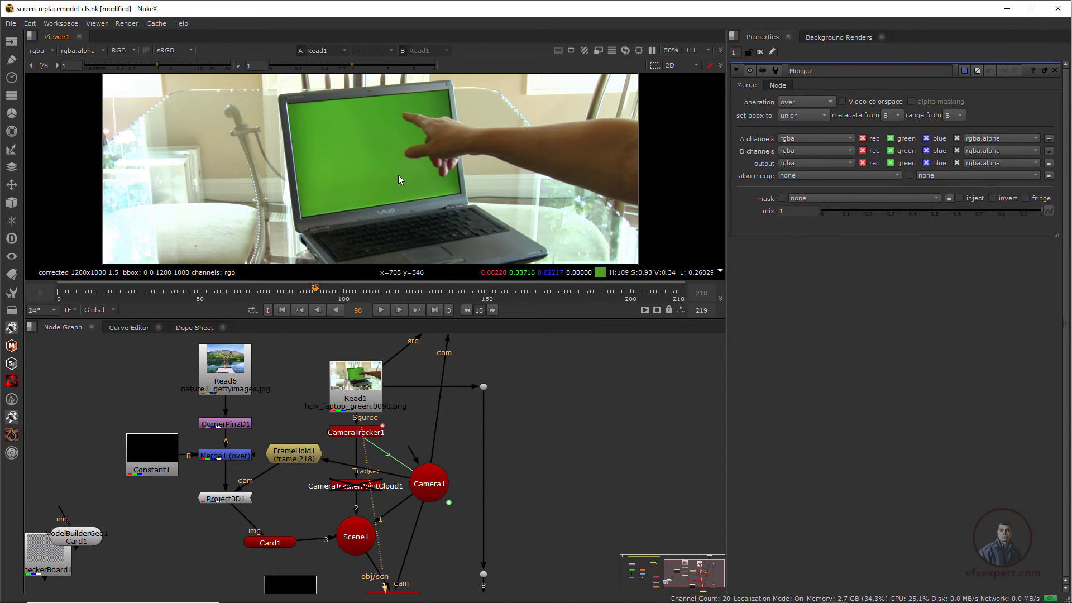
# Move the Chroma Setup backdrop to the other side of the tracking nodes and connect its Footage dot to Read1.
pyautogui.scroll(-2, 408, 466)
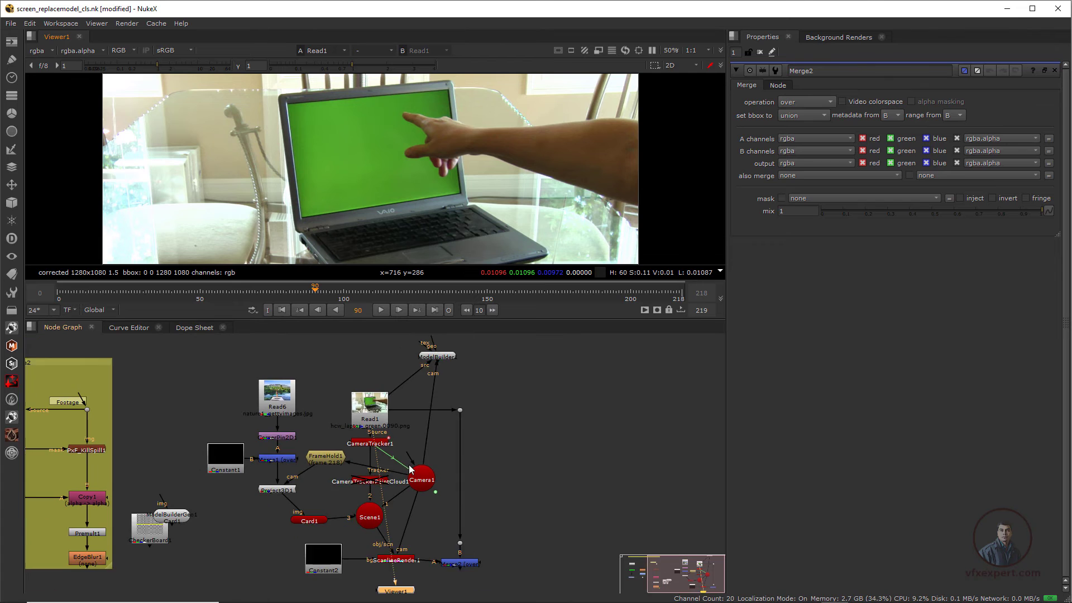
pyautogui.moveTo(410, 466); pyautogui.dragTo(479, 463, button='middle')
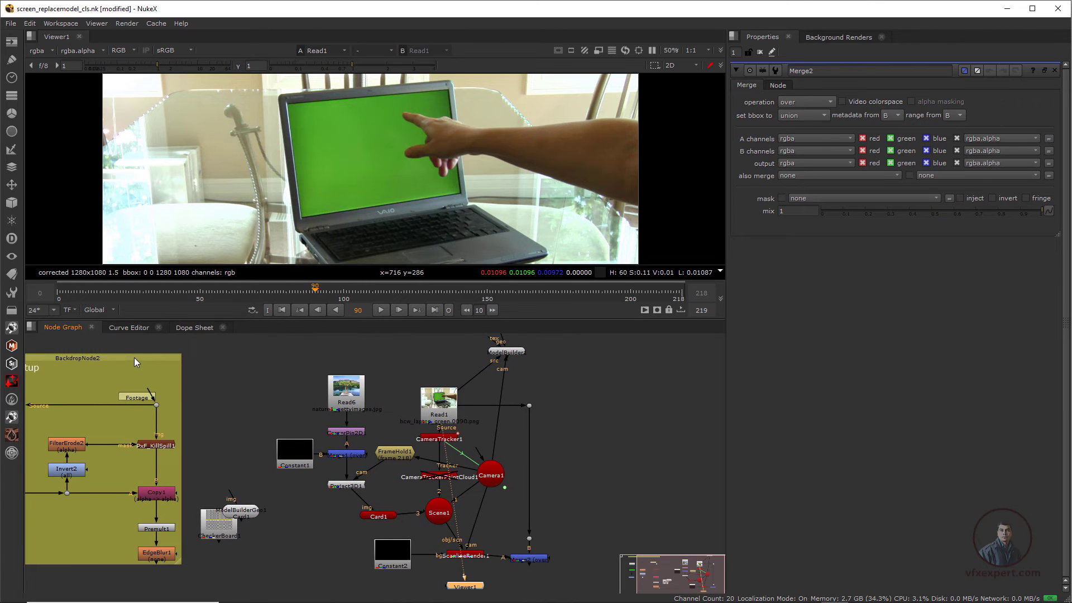
pyautogui.moveTo(134, 357); pyautogui.dragTo(731, 381)
pyautogui.moveTo(551, 418); pyautogui.dragTo(305, 424, button='middle')
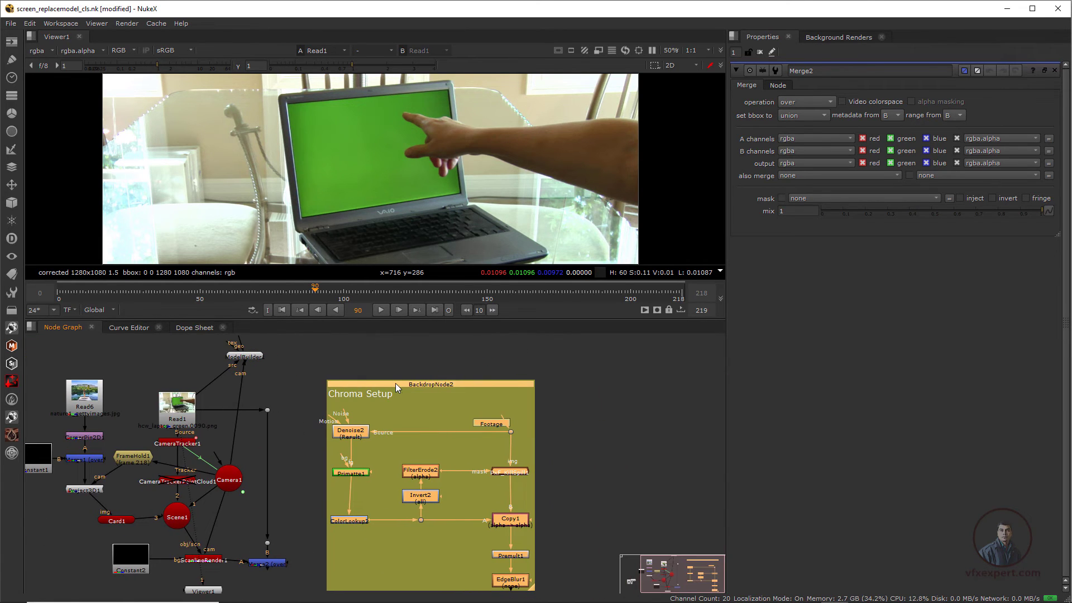
pyautogui.moveTo(395, 383); pyautogui.dragTo(429, 367)
pyautogui.moveTo(534, 403); pyautogui.dragTo(582, 412, button='middle')
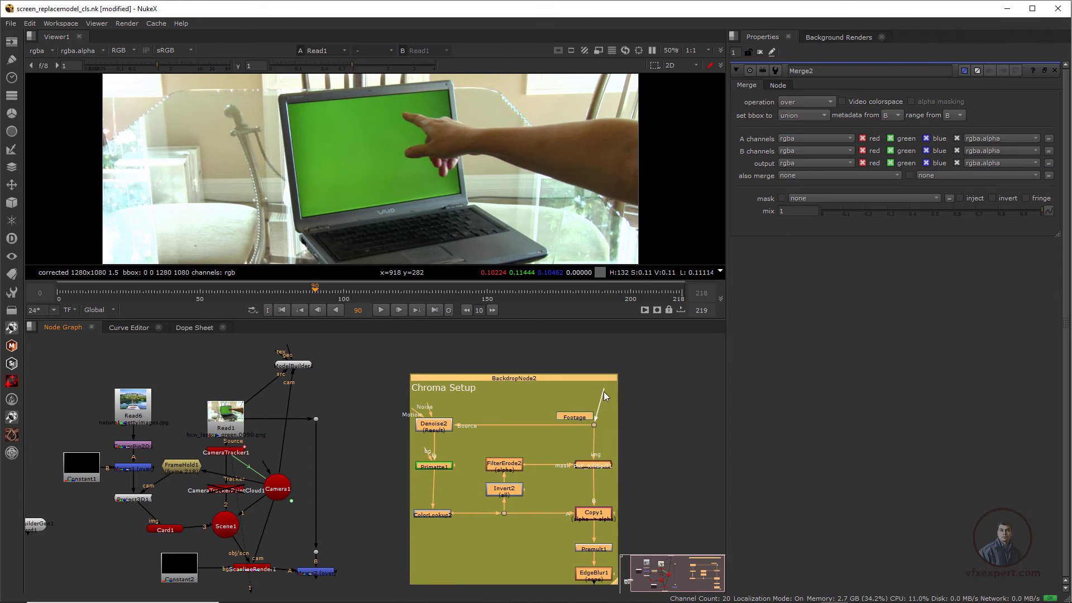
pyautogui.moveTo(594, 409); pyautogui.dragTo(240, 420)
# View the keyed result of EdgeBlur1 and place Viewer1 beneath the Chroma Setup backdrop.
pyautogui.moveTo(593, 563); pyautogui.dragTo(578, 529, button='middle')
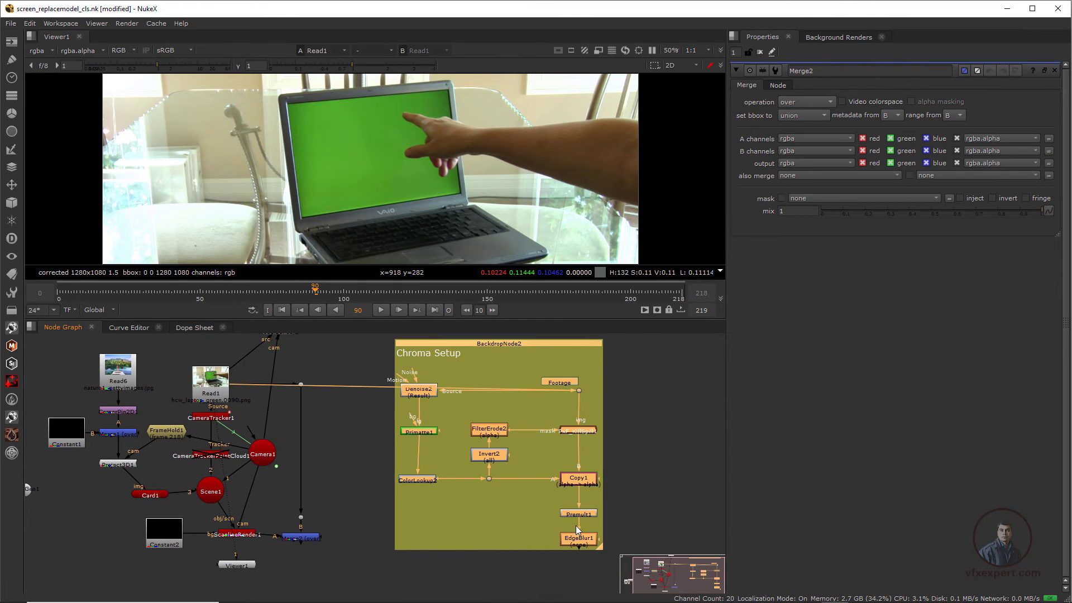
pyautogui.click(580, 539)
pyautogui.press('1')
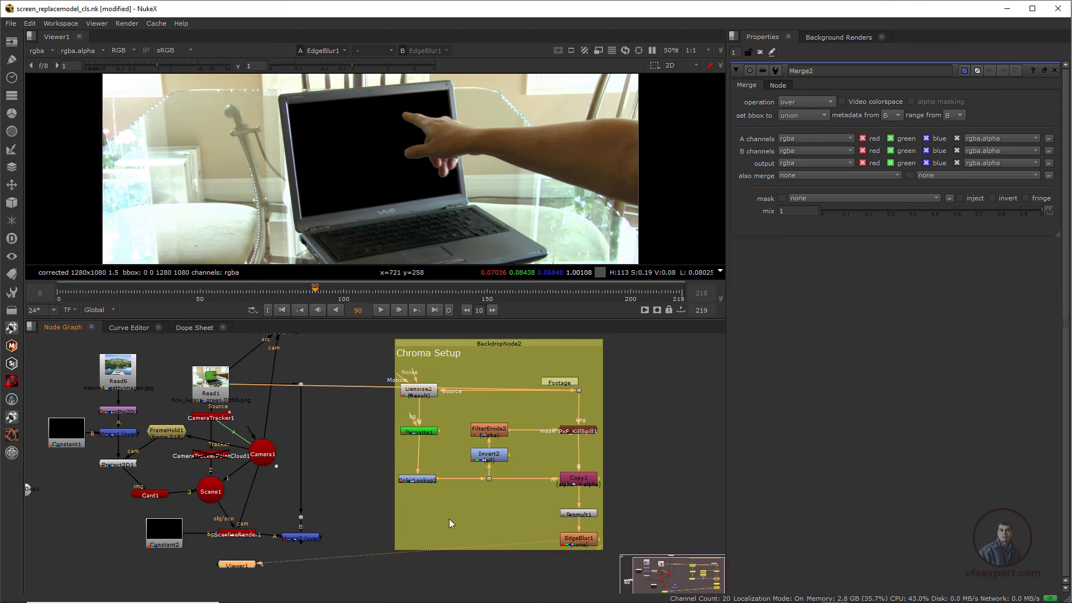
pyautogui.moveTo(449, 518); pyautogui.dragTo(454, 493, button='middle')
pyautogui.moveTo(256, 543); pyautogui.dragTo(598, 557)
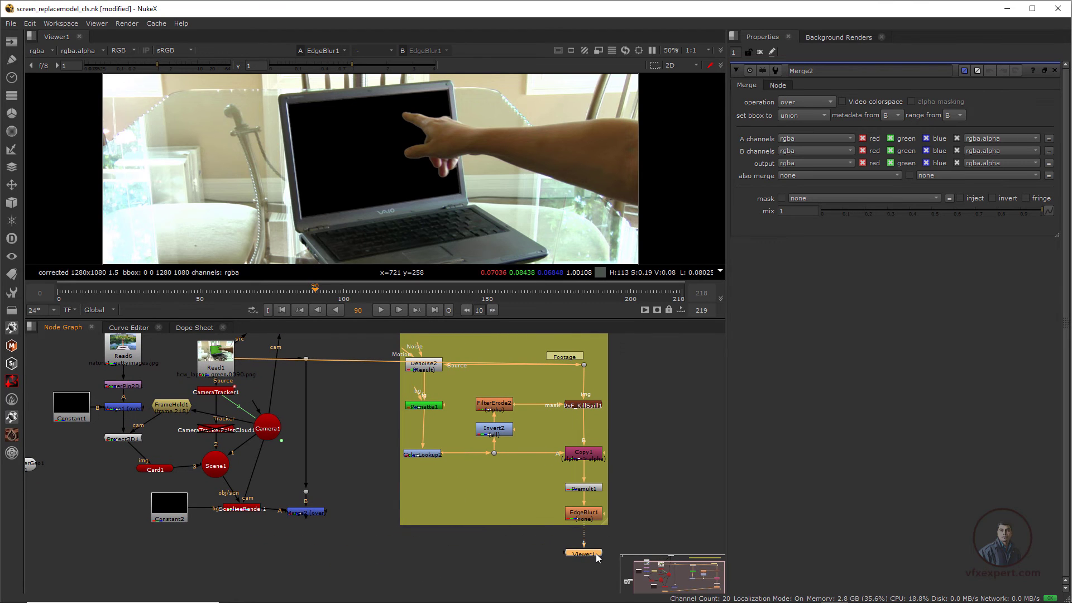
# Delete the Merge2 node beside ScanlineRender1.
pyautogui.moveTo(288, 537); pyautogui.dragTo(285, 539, button='middle')
pyautogui.moveTo(305, 515); pyautogui.dragTo(342, 510)
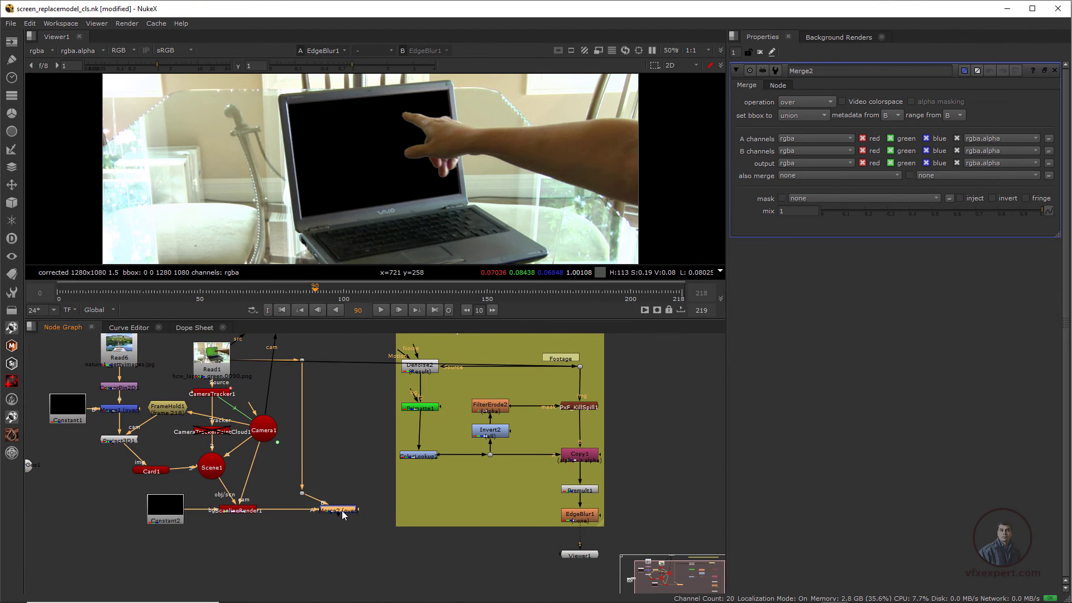
pyautogui.press('Delete')
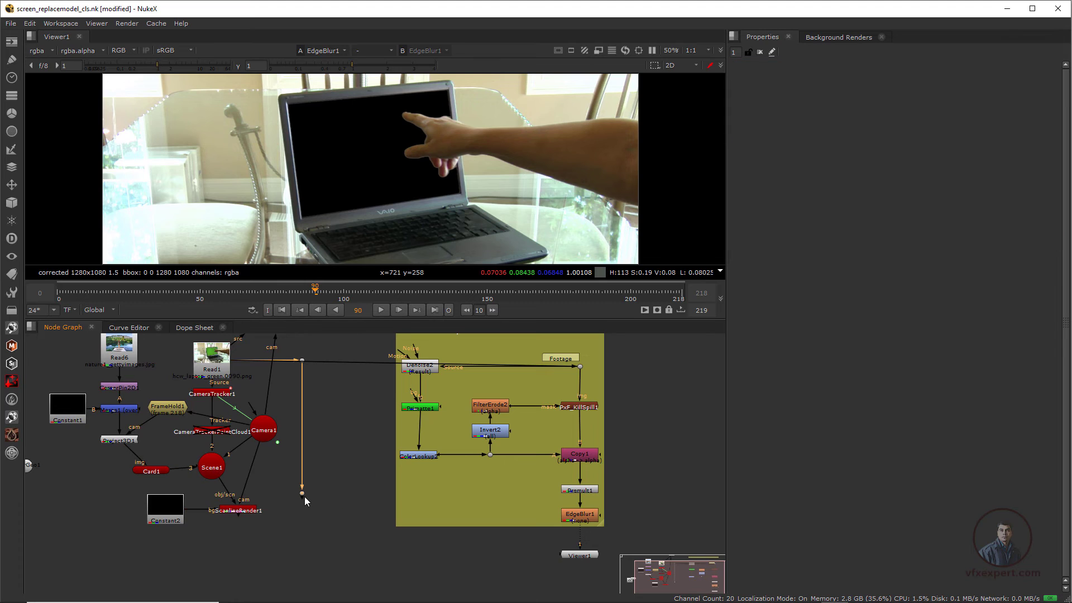
# Delete the unused dot at the end of the dangling branch from Read1.
pyautogui.press('Delete')
pyautogui.moveTo(304, 538); pyautogui.dragTo(280, 537, button='middle')
# Add a Merge node with EdgeBlur1 connected to input A and ScanlineRender1 to input B.
pyautogui.click(338, 558)
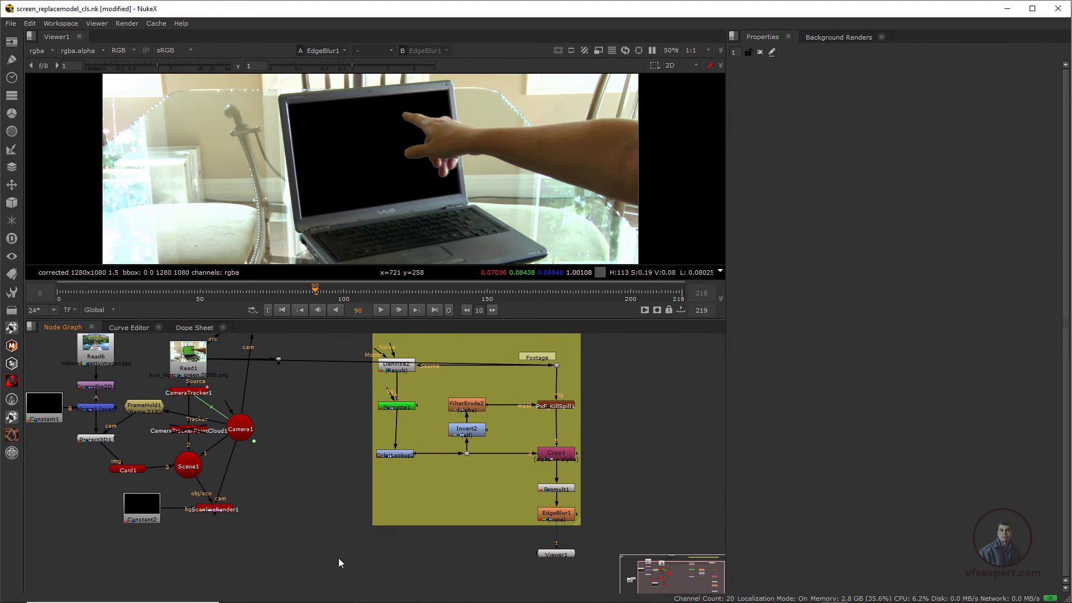
pyautogui.press('m')
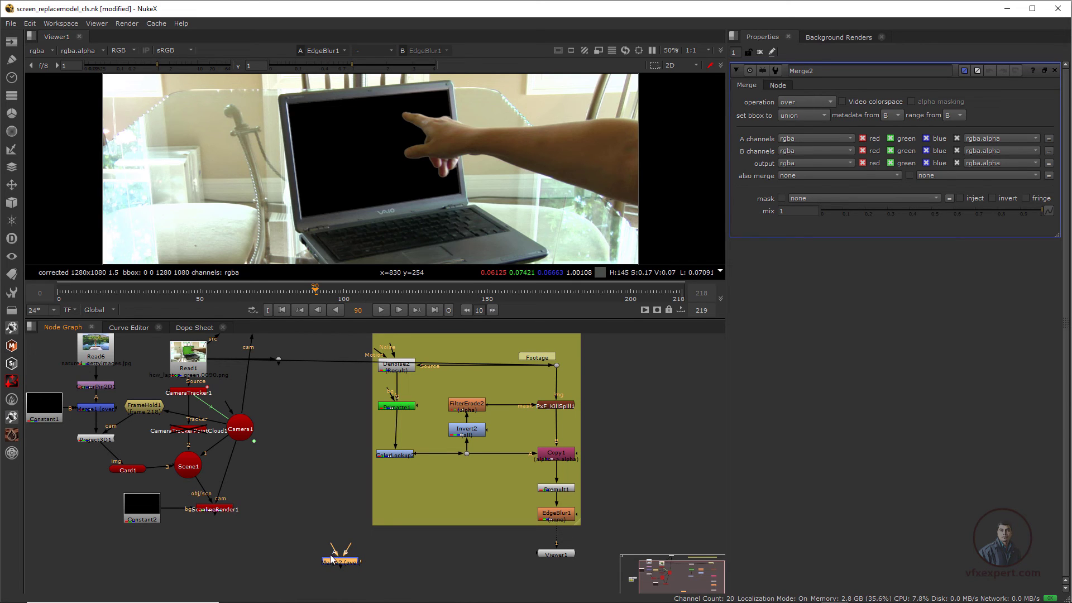
pyautogui.moveTo(334, 550); pyautogui.dragTo(556, 514)
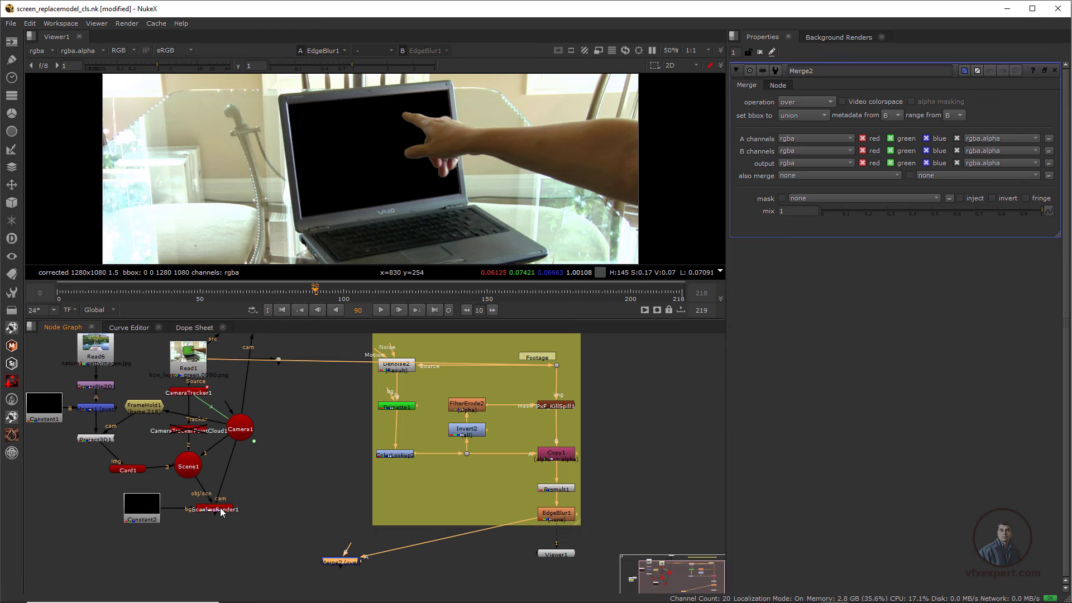
pyautogui.click(220, 508)
pyautogui.press('1')
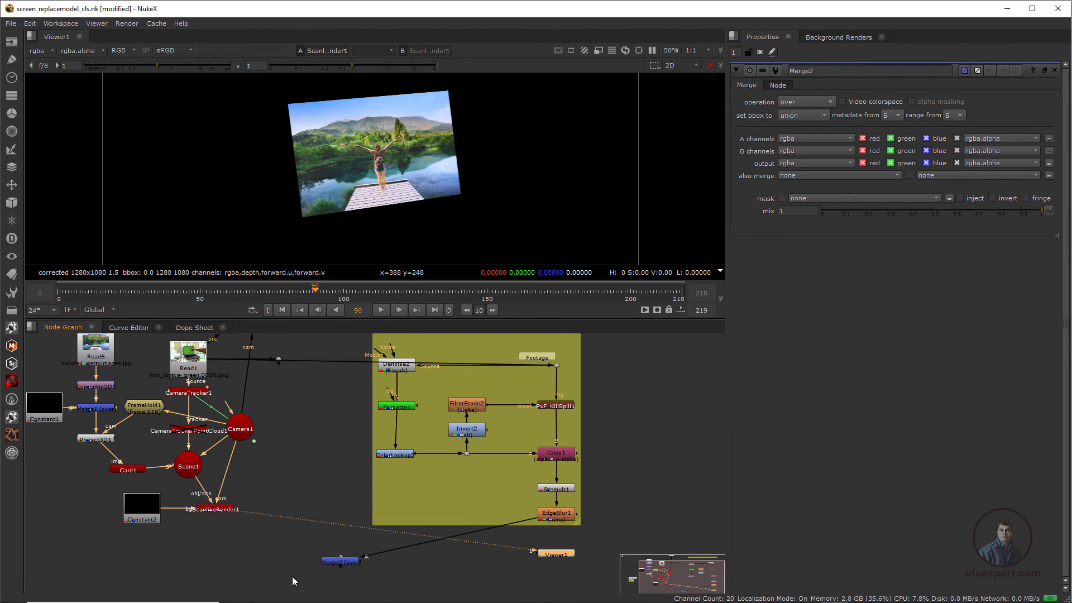
pyautogui.moveTo(326, 556); pyautogui.dragTo(215, 508)
# Place Merge2 directly beneath EdgeBlur1, move Viewer1 aside, and add a dot below ScanlineRender1 on the B connection.
pyautogui.click(357, 562)
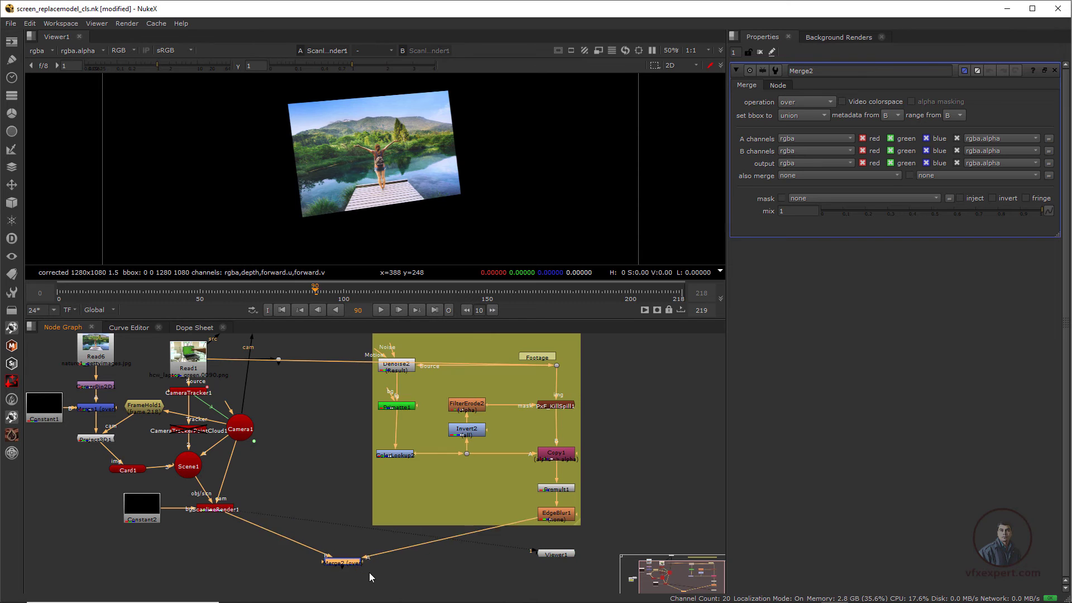
pyautogui.moveTo(354, 562); pyautogui.dragTo(381, 591)
pyautogui.moveTo(499, 572); pyautogui.dragTo(555, 555)
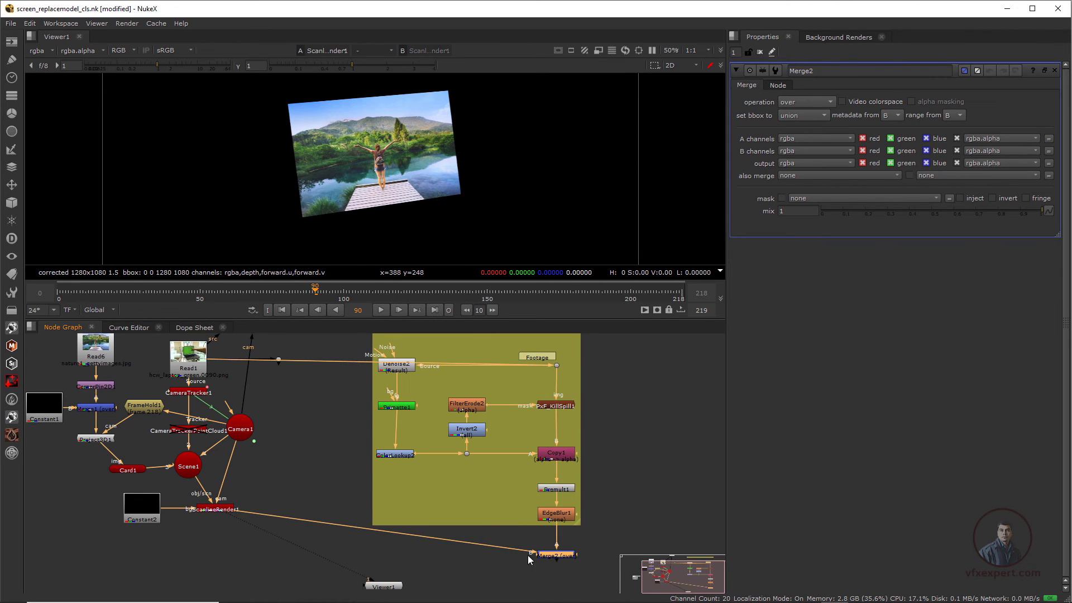
pyautogui.press('ctrl')
pyautogui.keyDown('ctrl'); pyautogui.moveTo(385, 531); pyautogui.dragTo(219, 544); pyautogui.keyUp('ctrl')
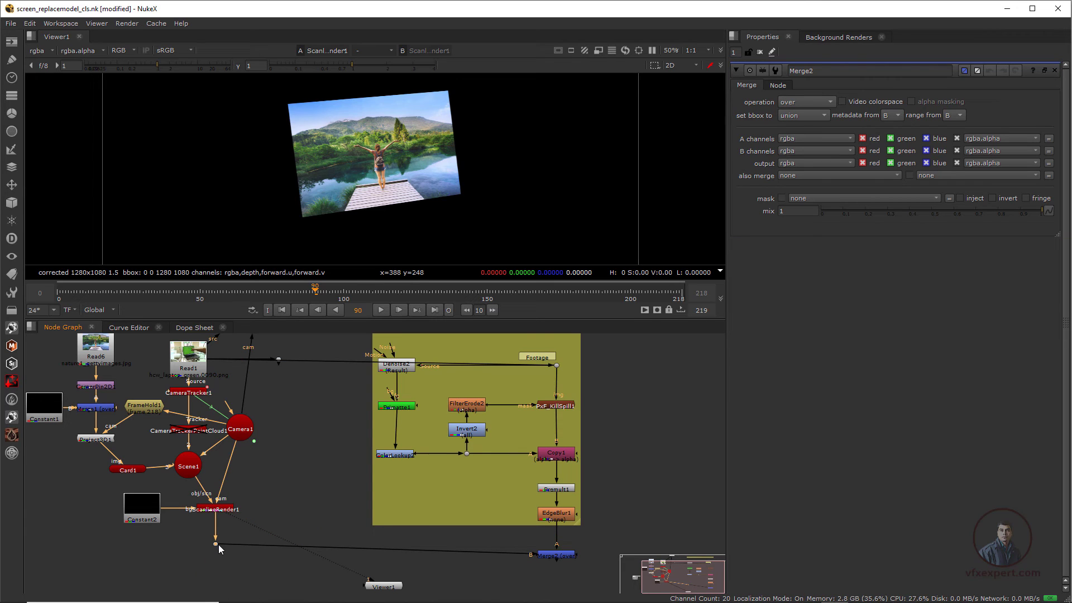
# View Merge2's output and examine the hand composited over the landscape on the laptop screen.
pyautogui.click(562, 557)
pyautogui.press('1')
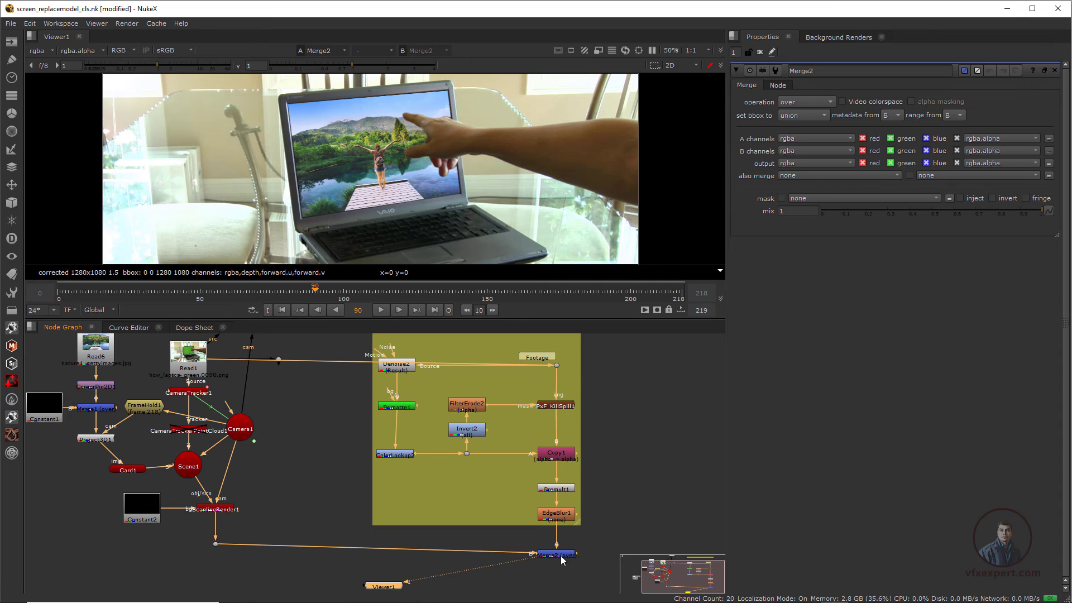
pyautogui.scroll(1, 417, 159)
pyautogui.scroll(-2, 417, 160)
pyautogui.moveTo(419, 166); pyautogui.dragTo(390, 166, button='middle')
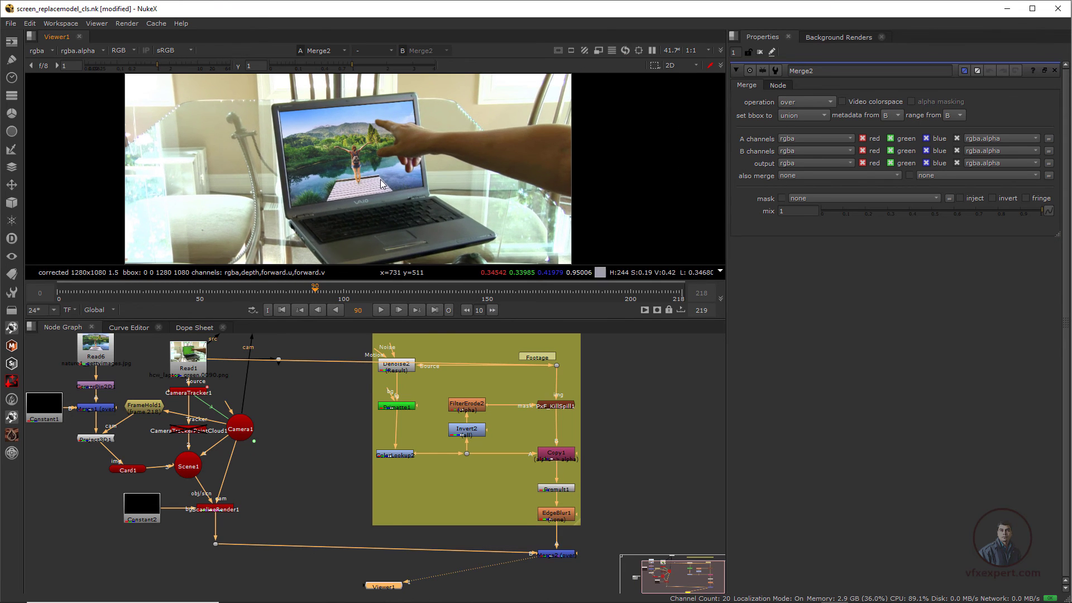
# Play the merged composite from the first frame to check the screen replacement, stopping at frame 115.
pyautogui.click(282, 311)
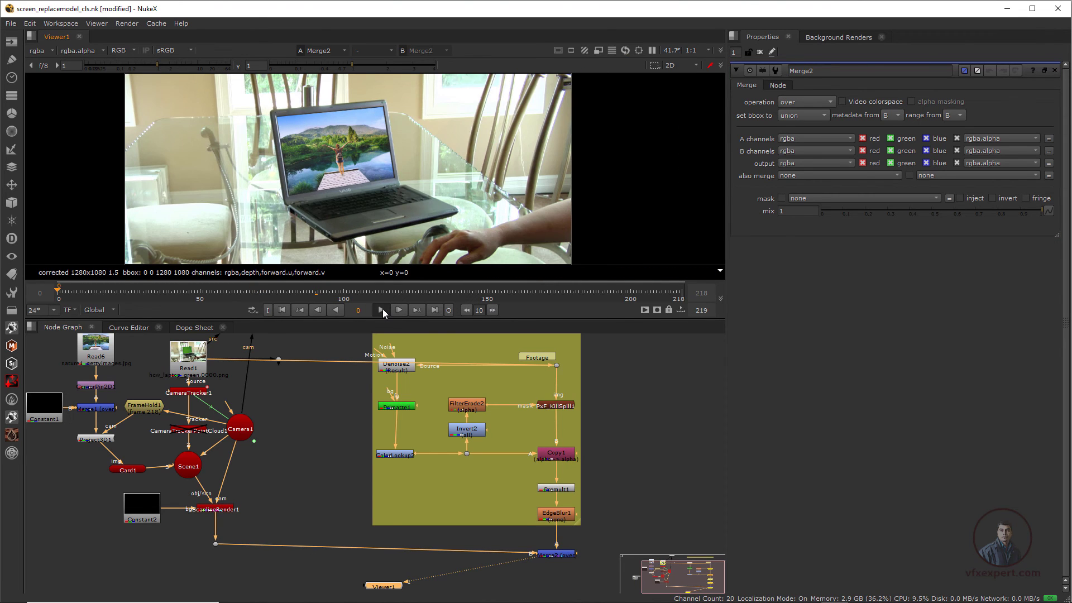
pyautogui.click(381, 310)
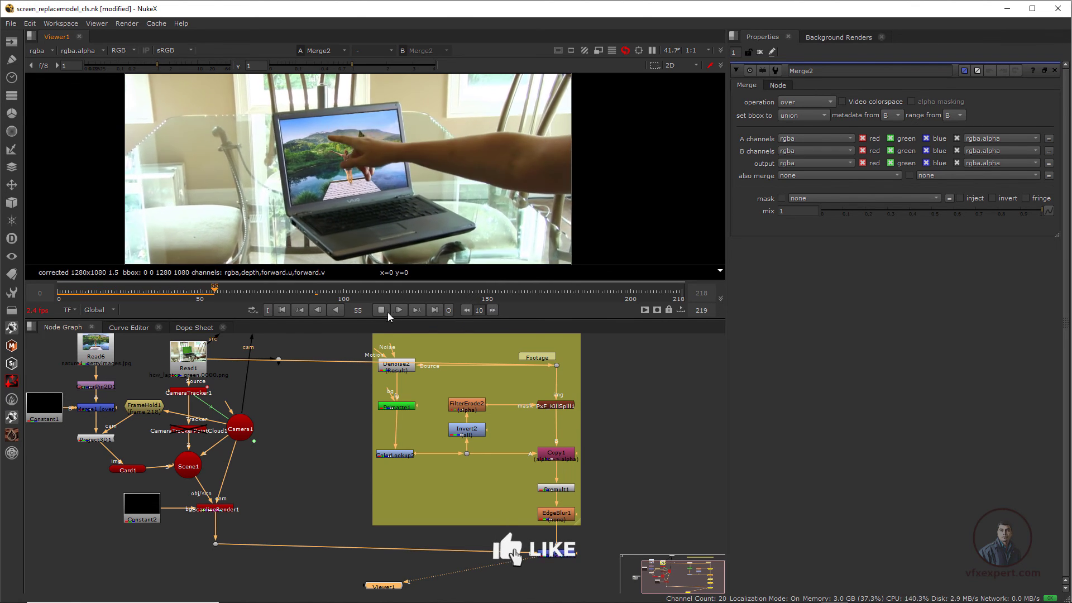
pyautogui.click(380, 309)
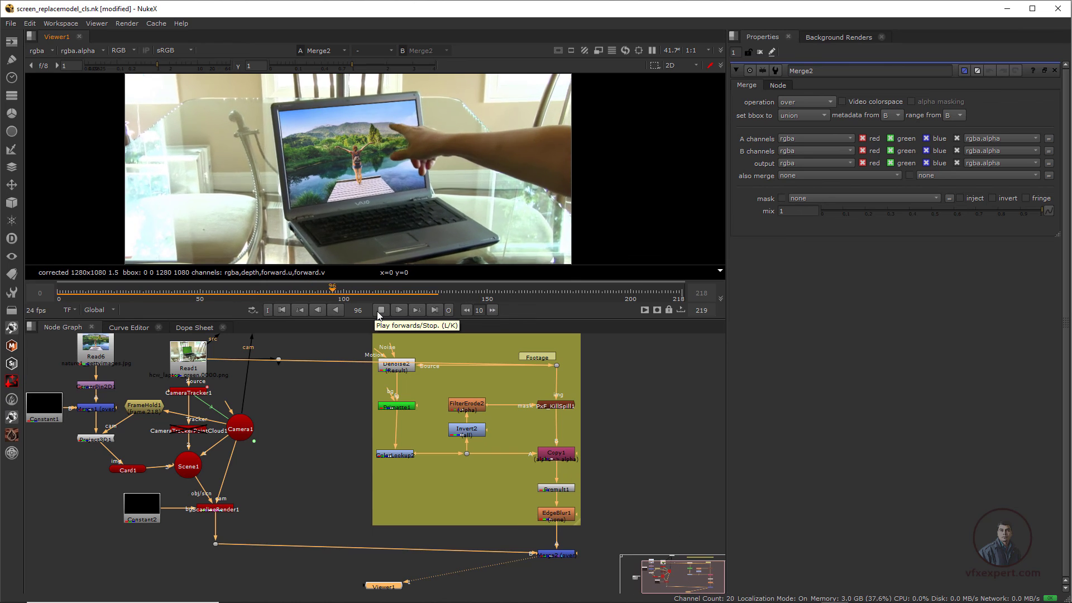
pyautogui.click(380, 310)
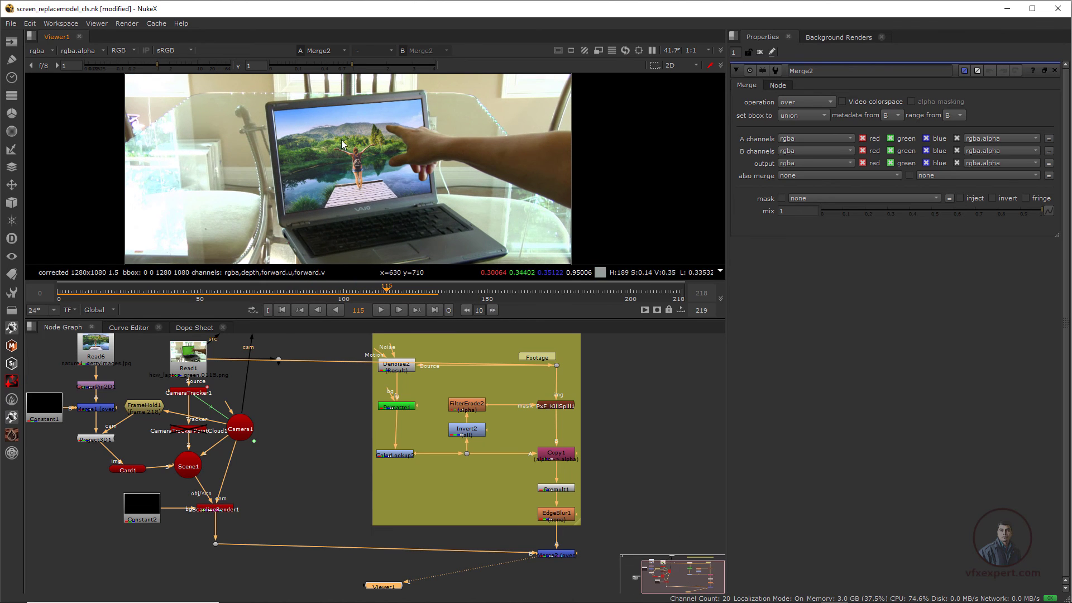
# Insert a Grade node between the dot below ScanlineRender1 and Merge2.
pyautogui.moveTo(337, 444); pyautogui.dragTo(350, 438, button='middle')
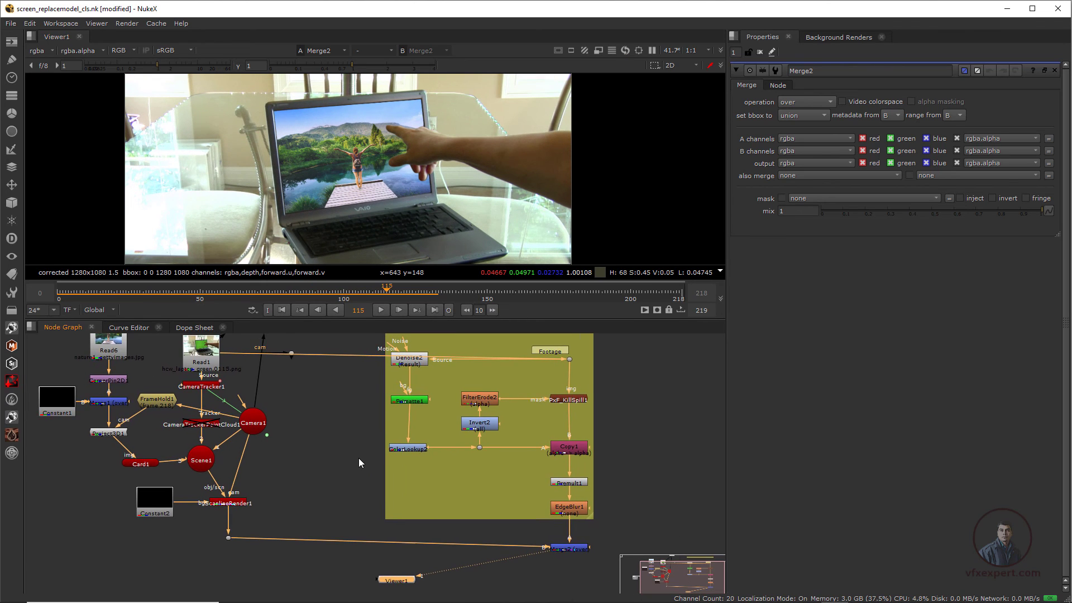
pyautogui.click(302, 522)
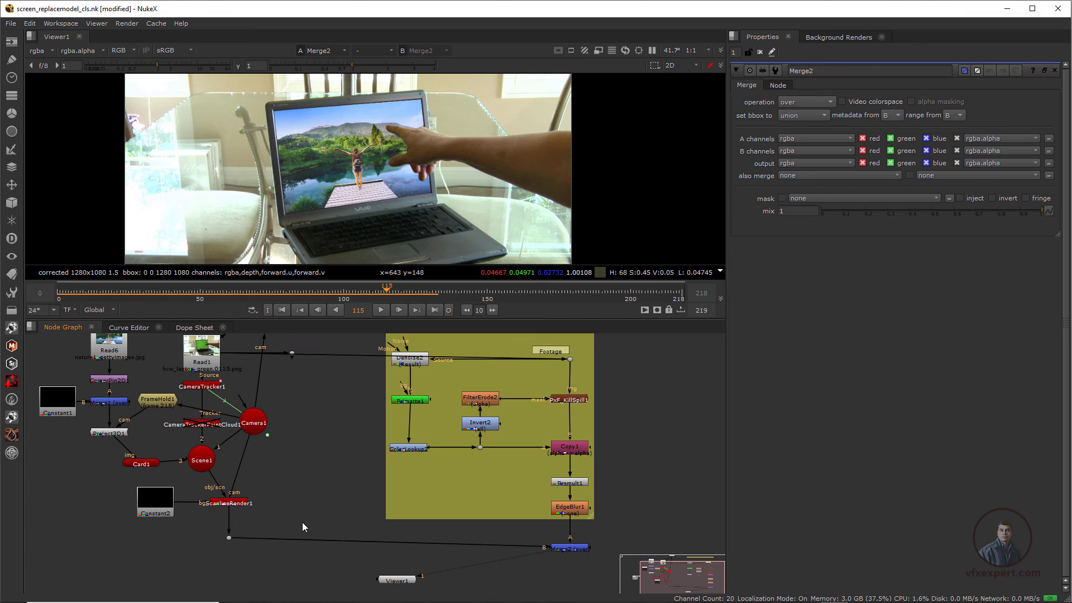
pyautogui.press('g')
pyautogui.moveTo(302, 515); pyautogui.dragTo(303, 544)
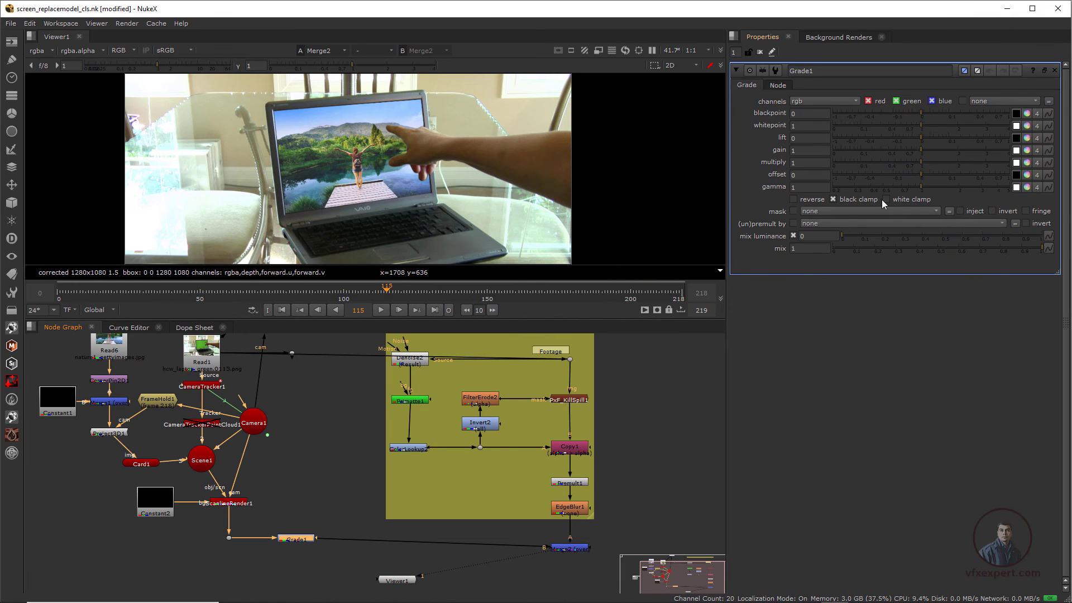
# Set Grade1's gamma to 1.12, offset to -0.005 and multiply to 0.7 to match the screen image to the footage.
pyautogui.moveTo(921, 187); pyautogui.dragTo(926, 191)
pyautogui.moveTo(922, 176); pyautogui.dragTo(915, 176)
pyautogui.moveTo(920, 165); pyautogui.dragTo(906, 165)
pyautogui.moveTo(359, 163); pyautogui.dragTo(379, 152, button='middle')
pyautogui.scroll(-1, 421, 146)
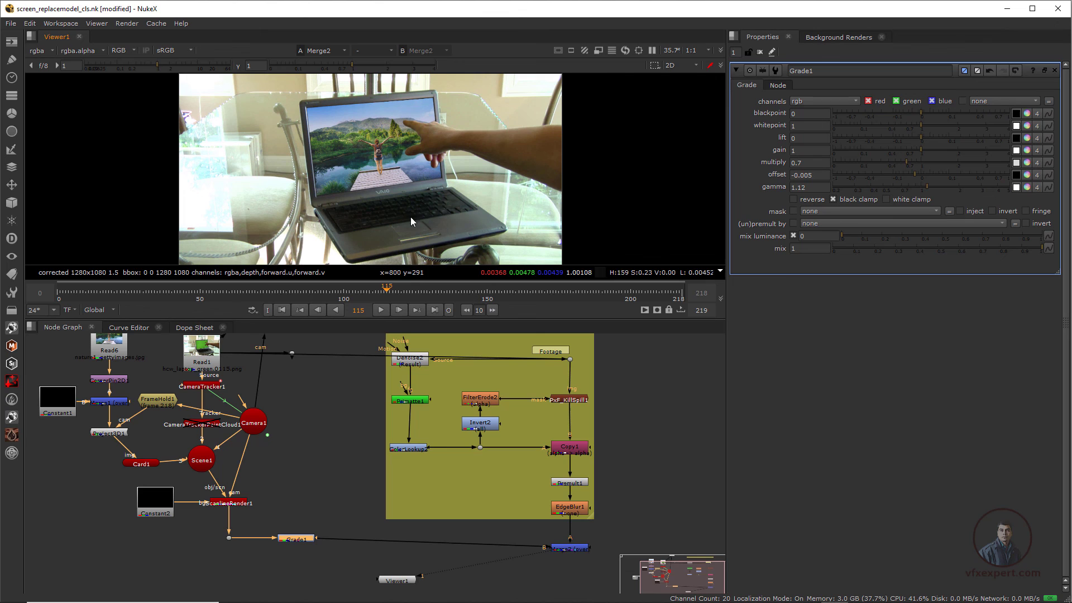
# Enlarge the viewer area, fit the node graph, and play the graded composite from the first frame.
pyautogui.click(282, 310)
pyautogui.moveTo(392, 317); pyautogui.dragTo(394, 400)
pyautogui.press('f')
pyautogui.scroll(-1, 387, 491)
pyautogui.moveTo(368, 463); pyautogui.dragTo(389, 474, button='middle')
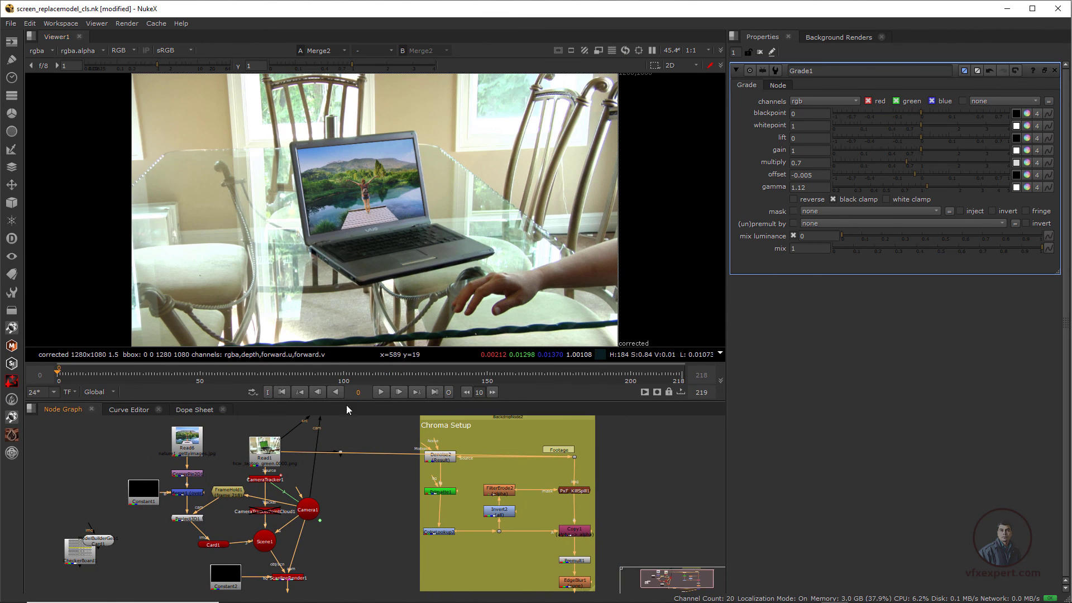
pyautogui.click(381, 393)
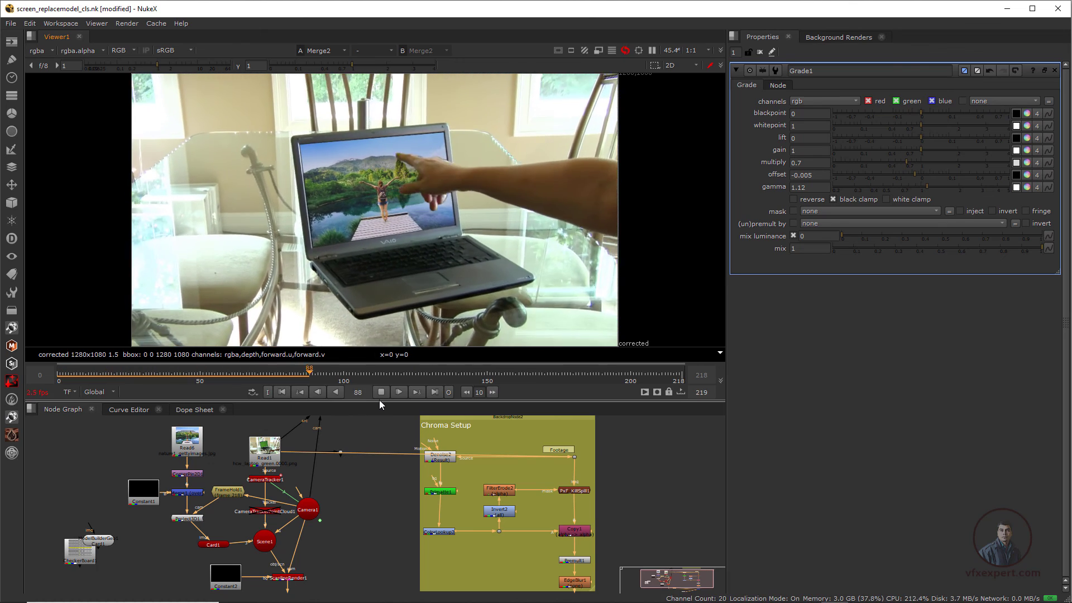